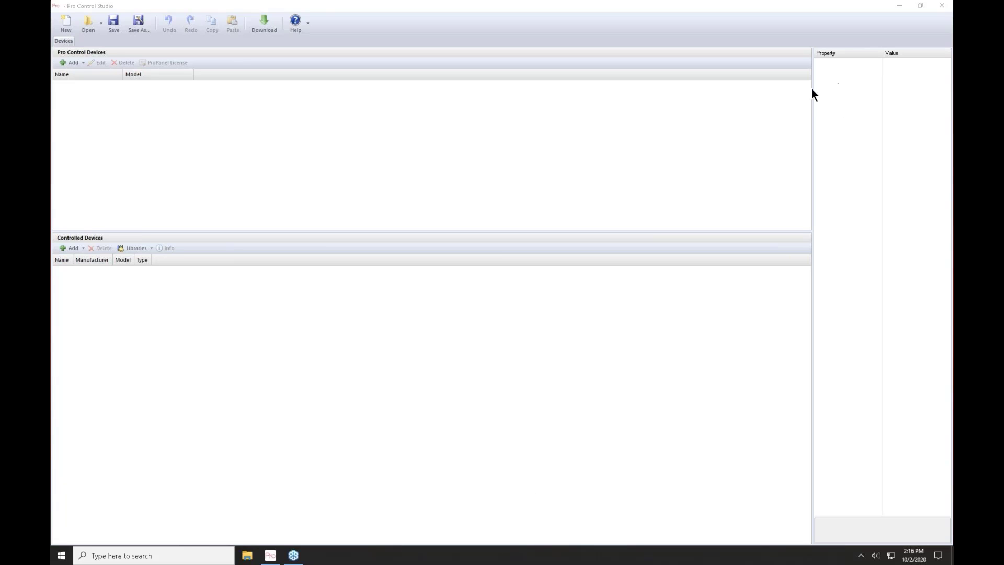
# - Widen the property pane beside the device lists
pyautogui.moveTo(811, 90); pyautogui.dragTo(744, 89)
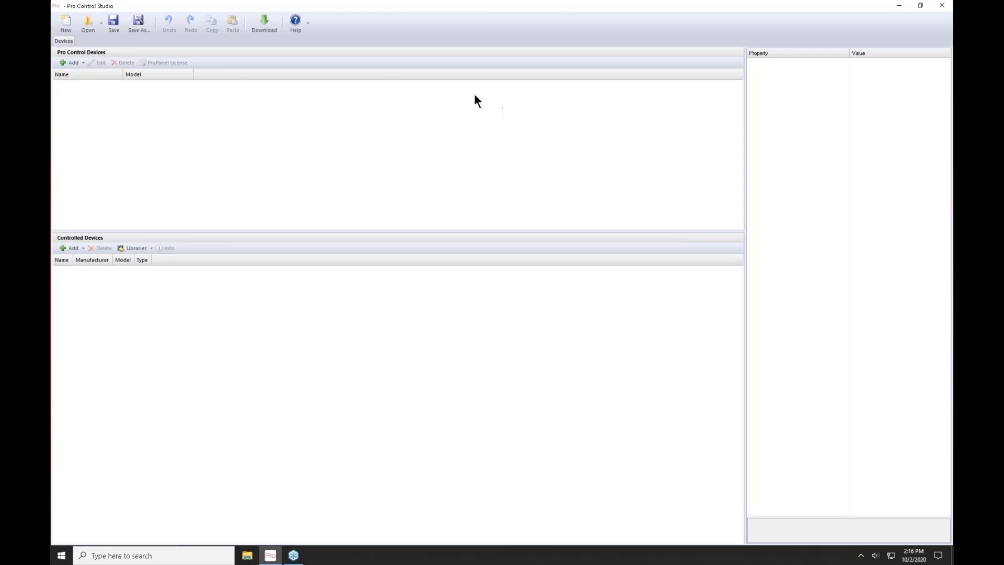
# - Try the Dark Colors interface theme and restore the Light Colors theme
pyautogui.click(302, 24)
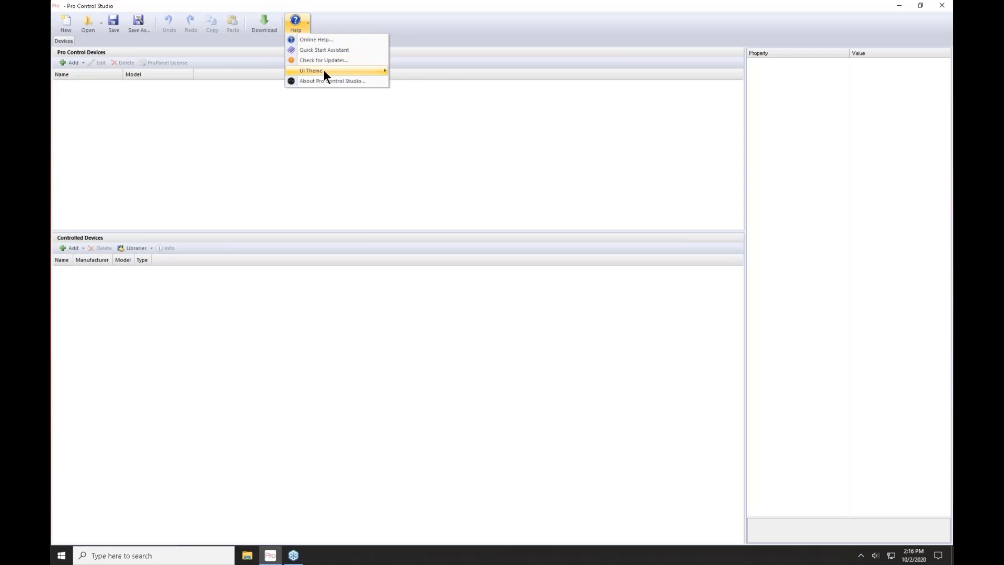
pyautogui.moveTo(325, 72)
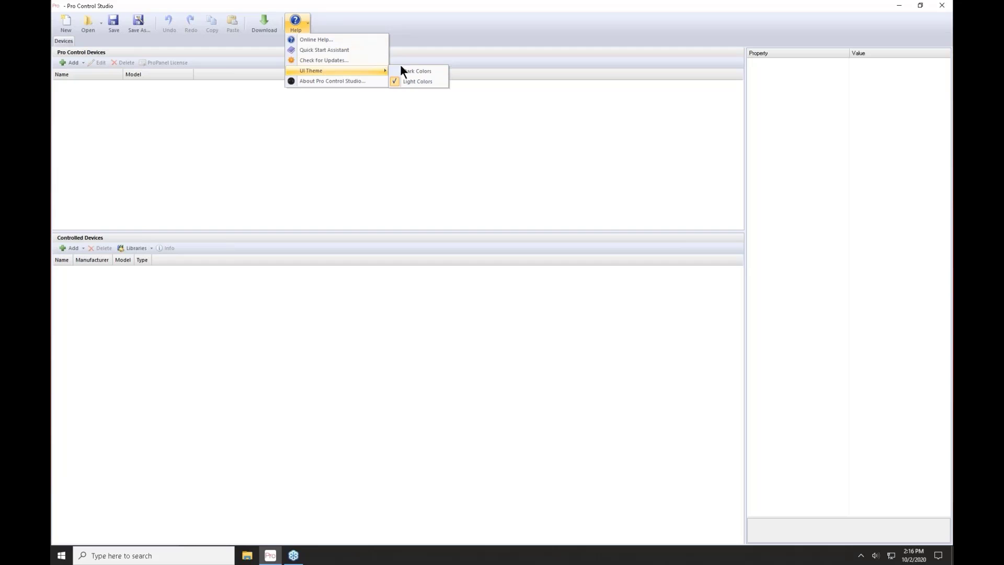
pyautogui.click(421, 71)
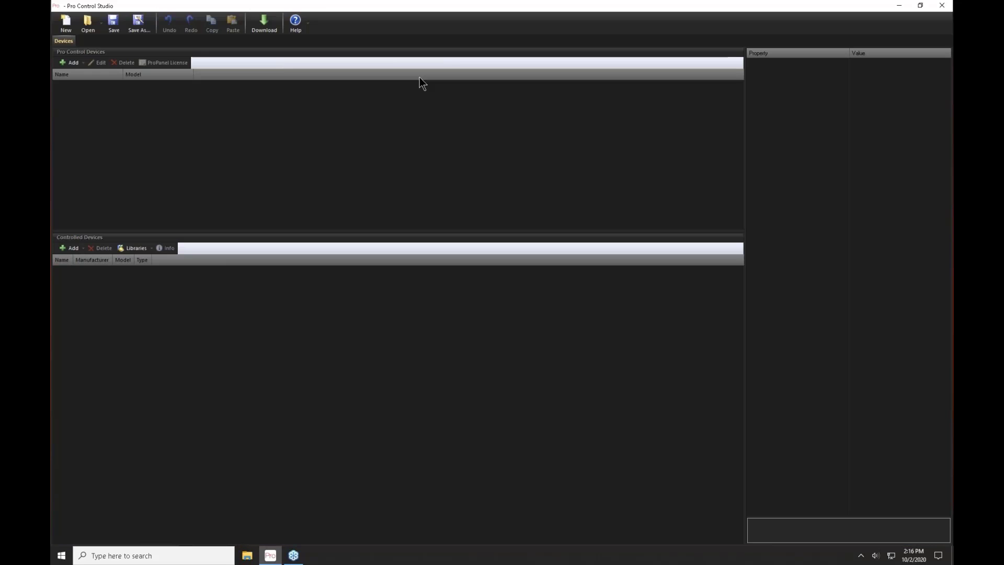
pyautogui.click(293, 30)
pyautogui.moveTo(329, 69)
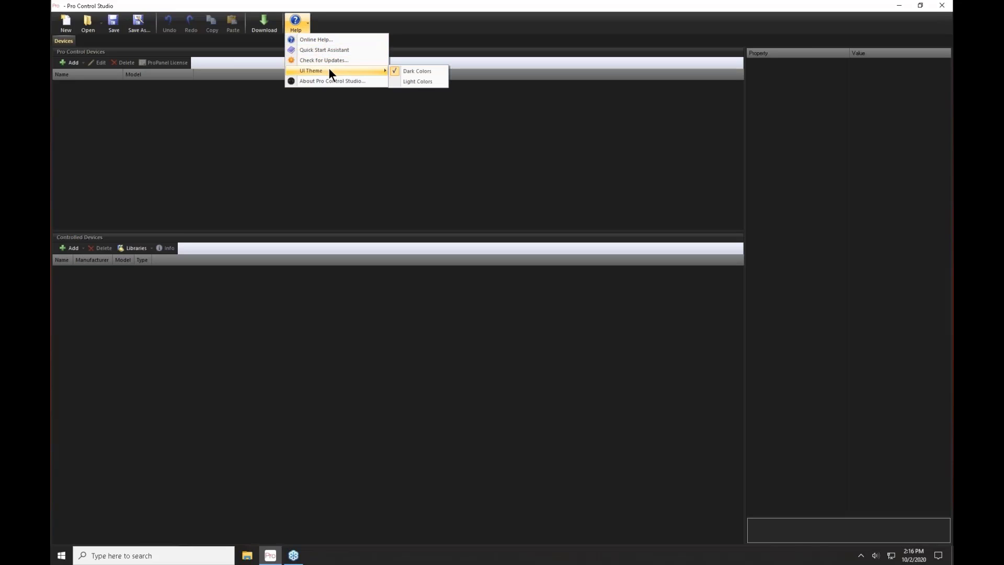
pyautogui.click(427, 82)
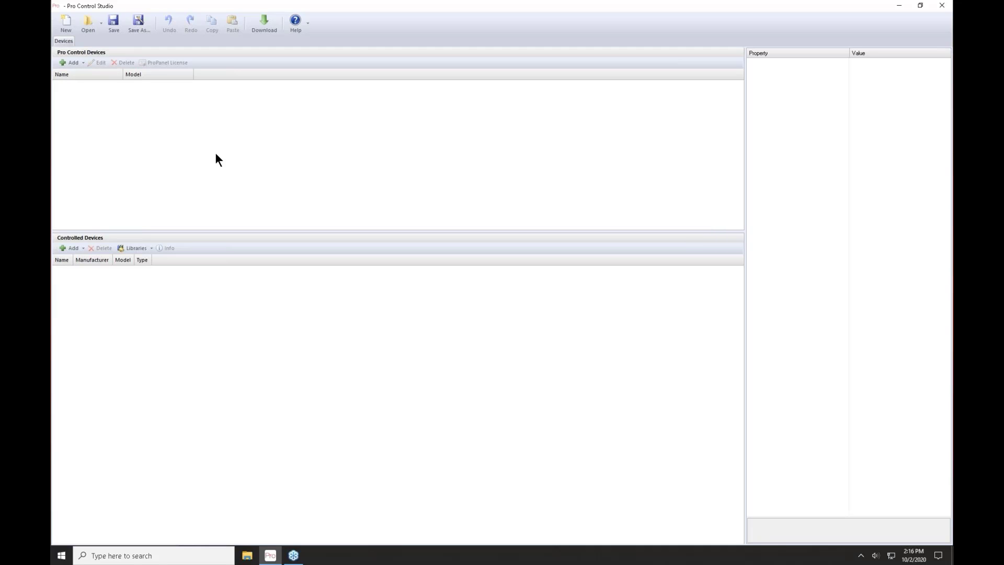
# - Add a ProLink.r processor to the Pro Control devices with the name "ProLink.r Media Room"
pyautogui.click(64, 63)
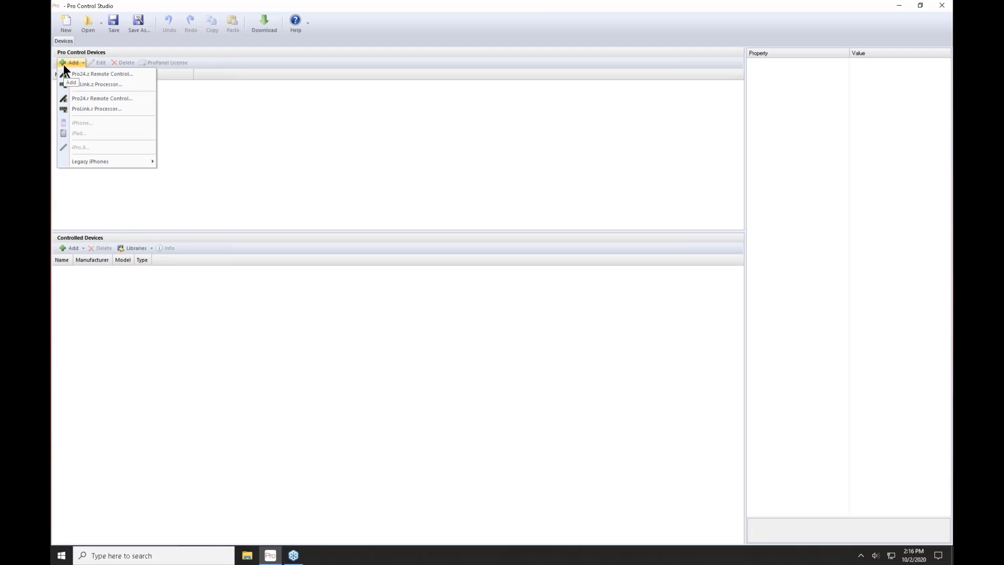
pyautogui.click(88, 110)
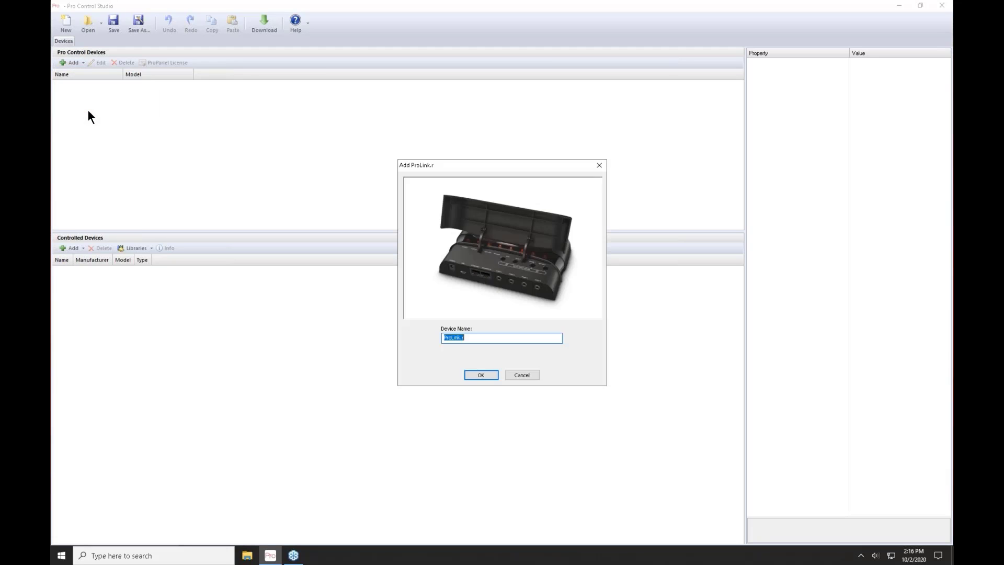
pyautogui.moveTo(517, 164); pyautogui.dragTo(472, 116)
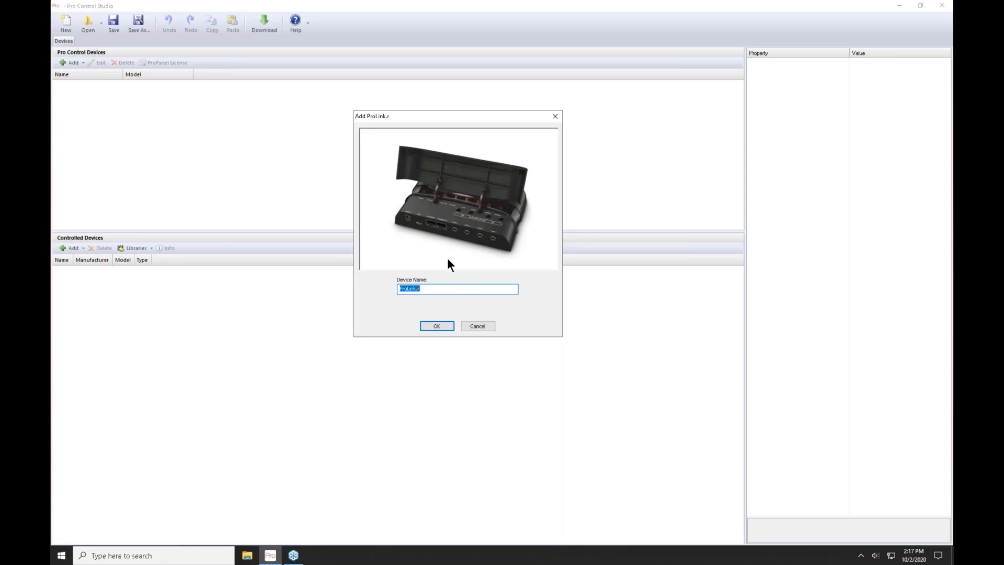
pyautogui.click(444, 289)
pyautogui.write('Media Room')
pyautogui.click(449, 325)
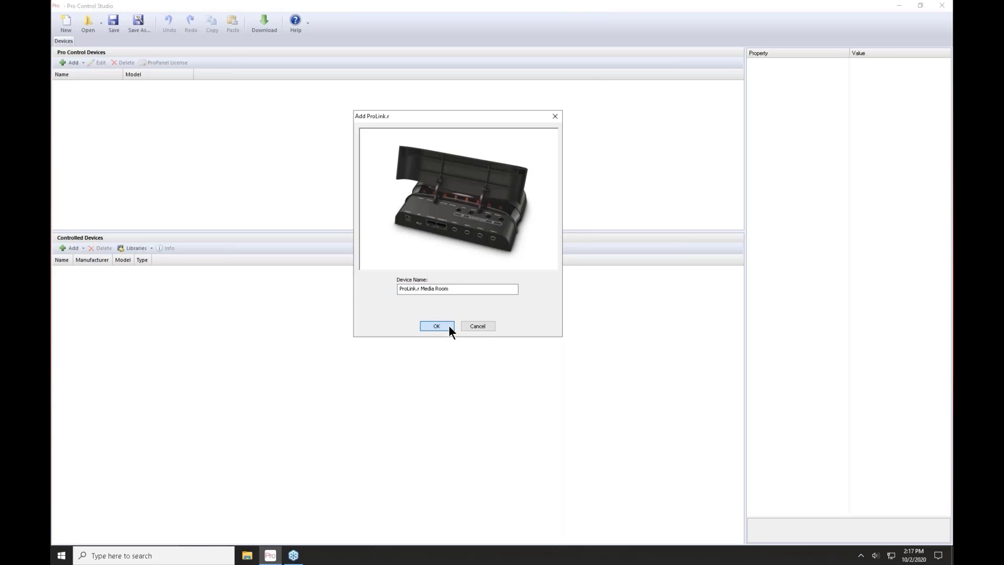
pyautogui.moveTo(87, 86)
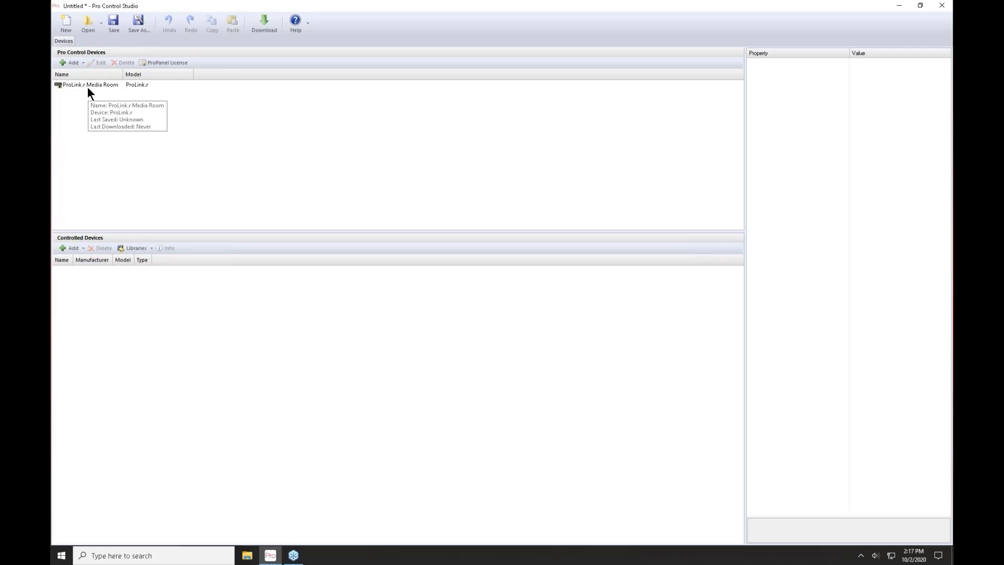
# - Add a Pro24.r remote control named "Pro24.r Media Room" with the Shelby theme
pyautogui.click(69, 63)
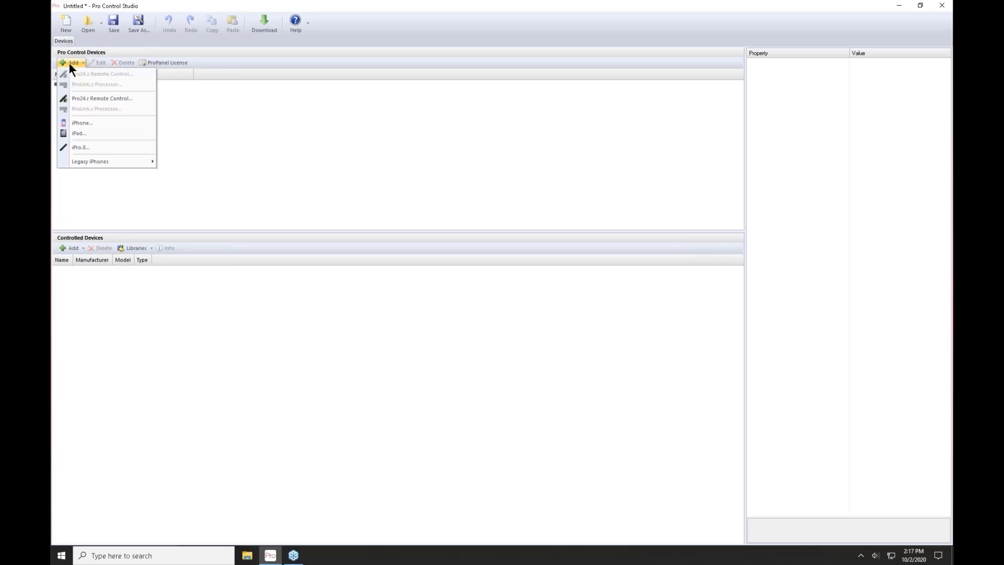
pyautogui.click(90, 99)
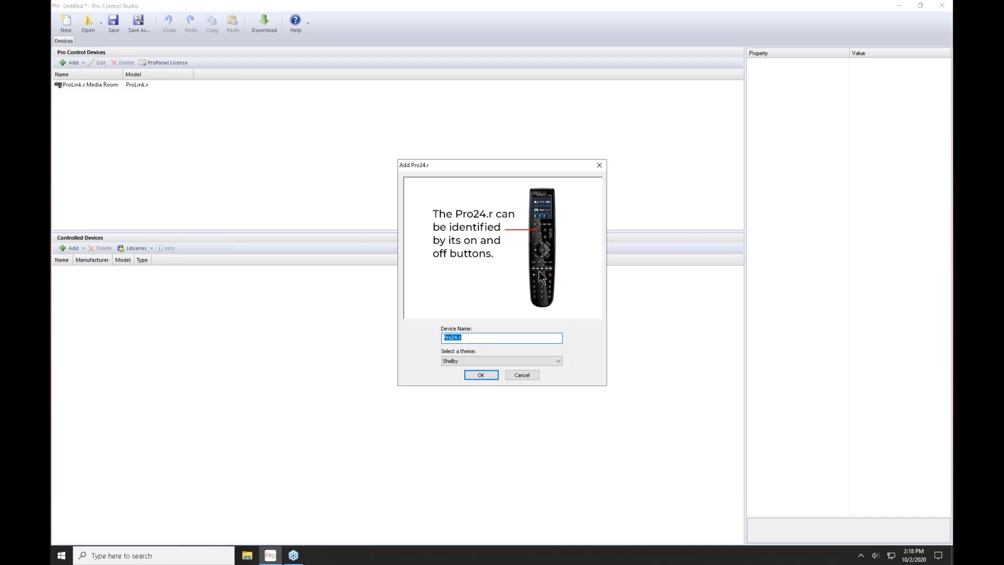
pyautogui.press('End')
pyautogui.write('Media Room')
pyautogui.click(466, 359)
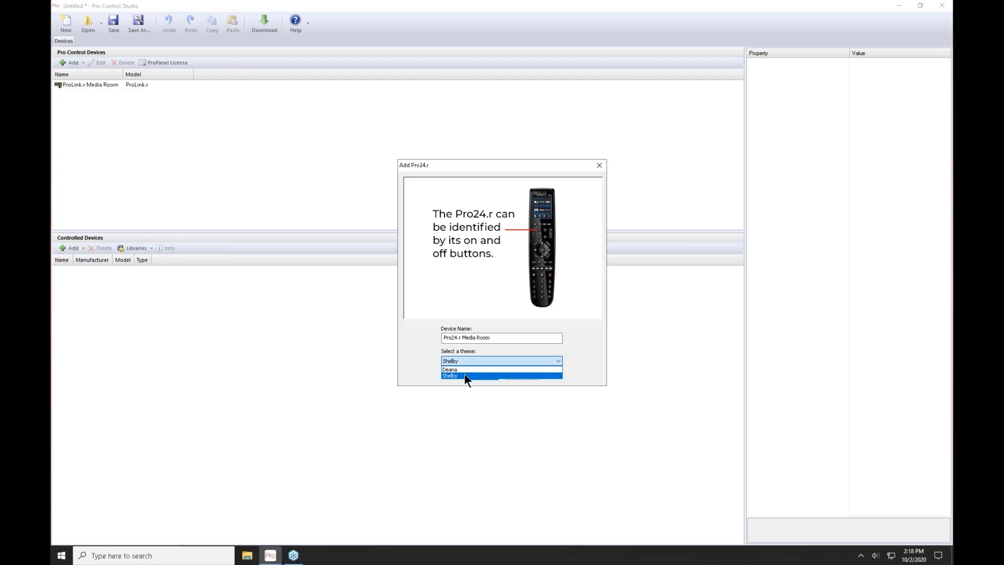
pyautogui.click(465, 375)
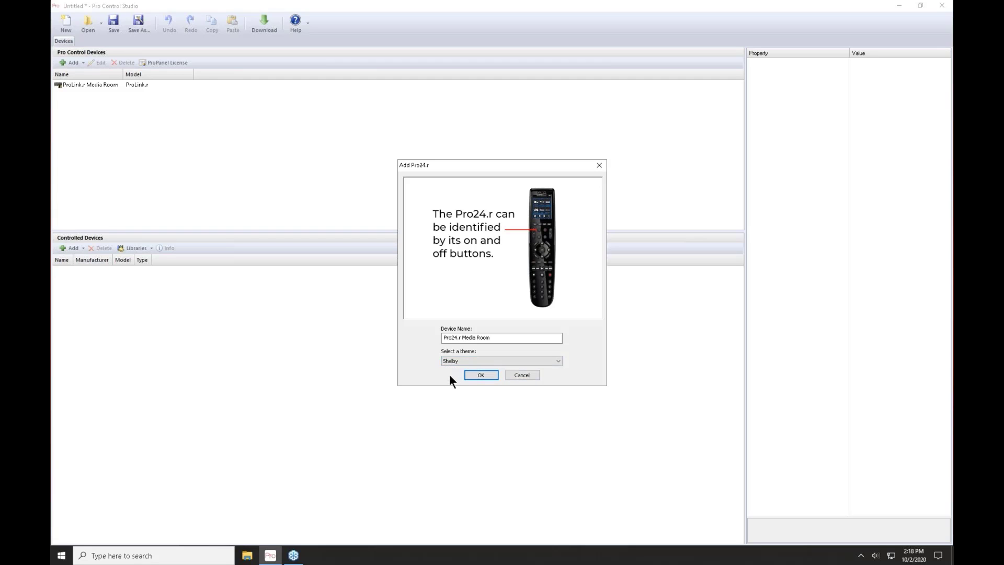
pyautogui.click(481, 375)
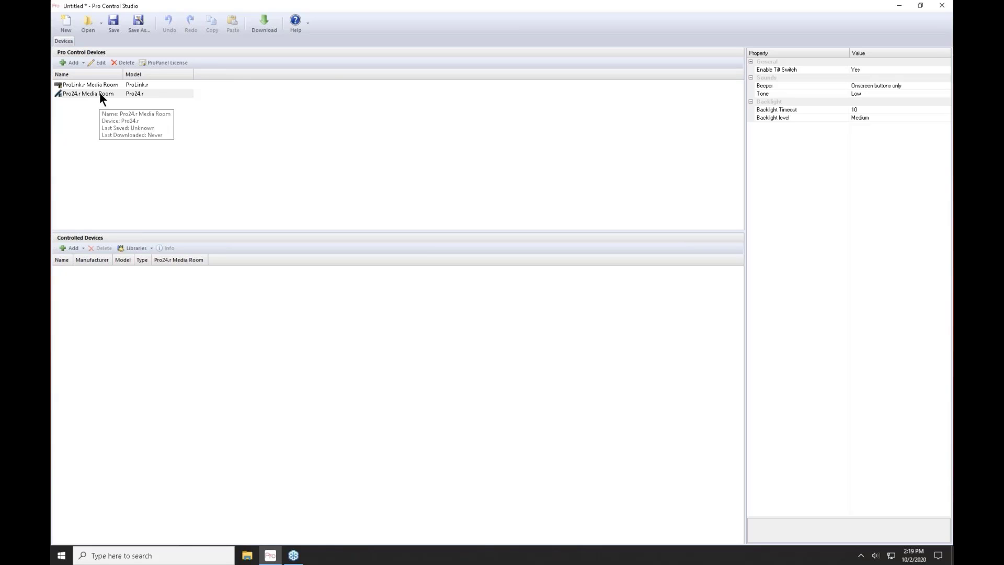
# - Add an iPad named "iPad Media Room" to the Pro Control devices, keeping the Shelby theme
pyautogui.click(69, 63)
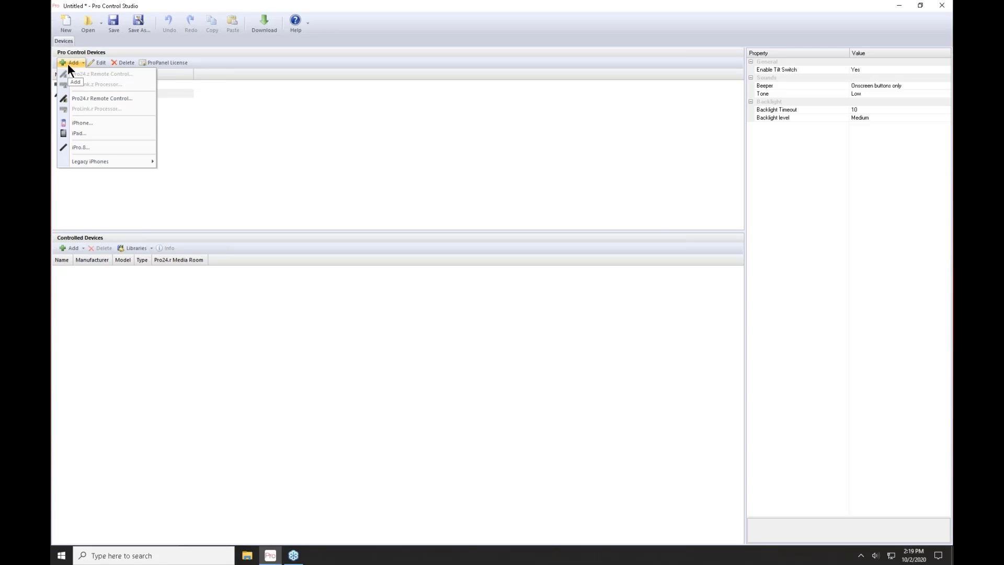
pyautogui.click(90, 132)
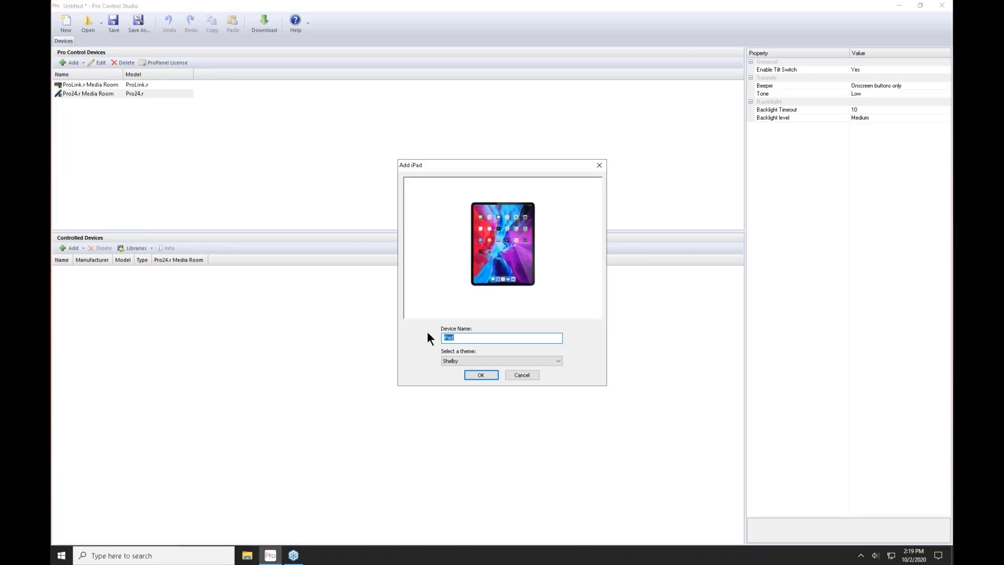
pyautogui.click(487, 335)
pyautogui.write('Media Room')
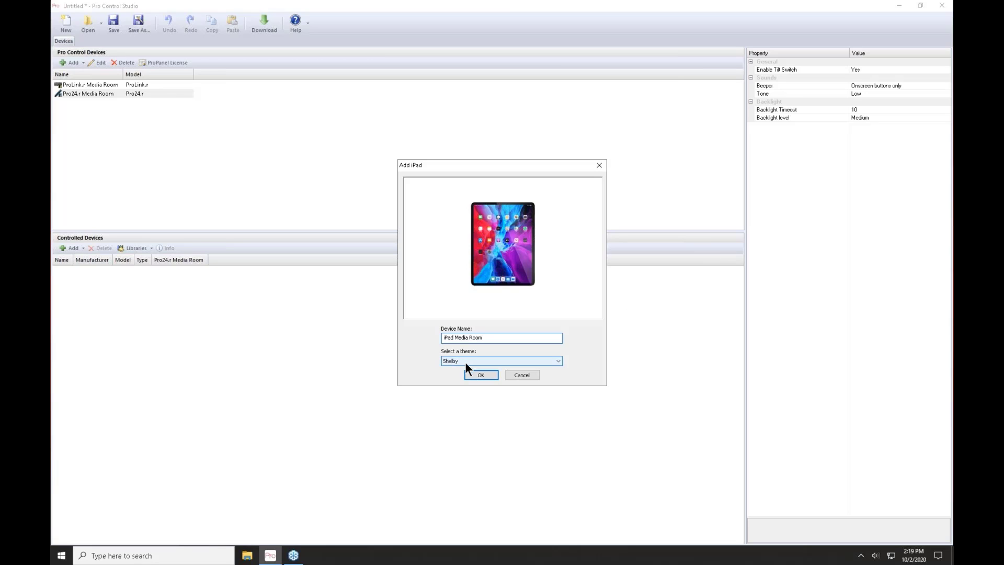
pyautogui.click(478, 376)
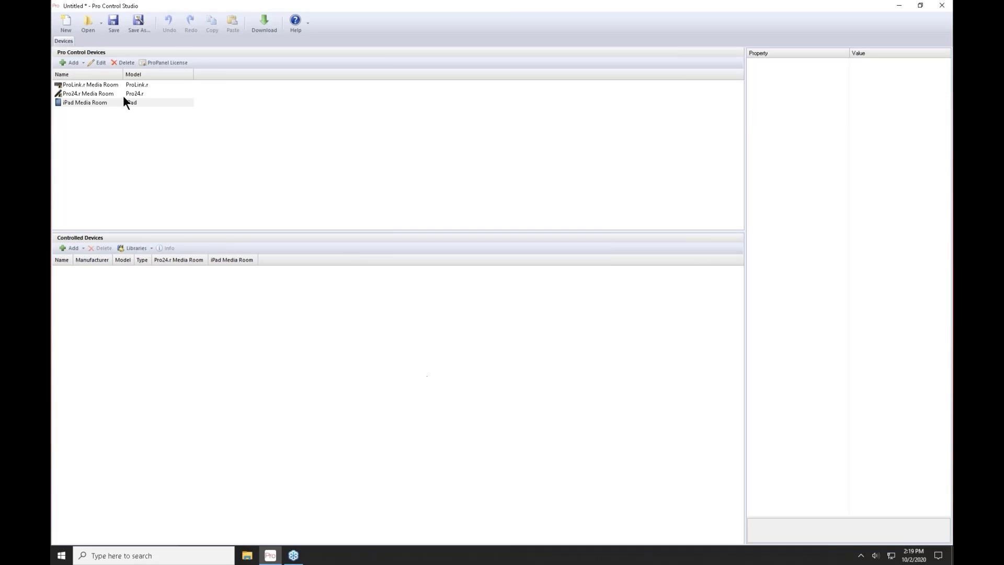
# - Add an iPhone named "iPhone Media Room" to the Pro Control devices
pyautogui.click(70, 64)
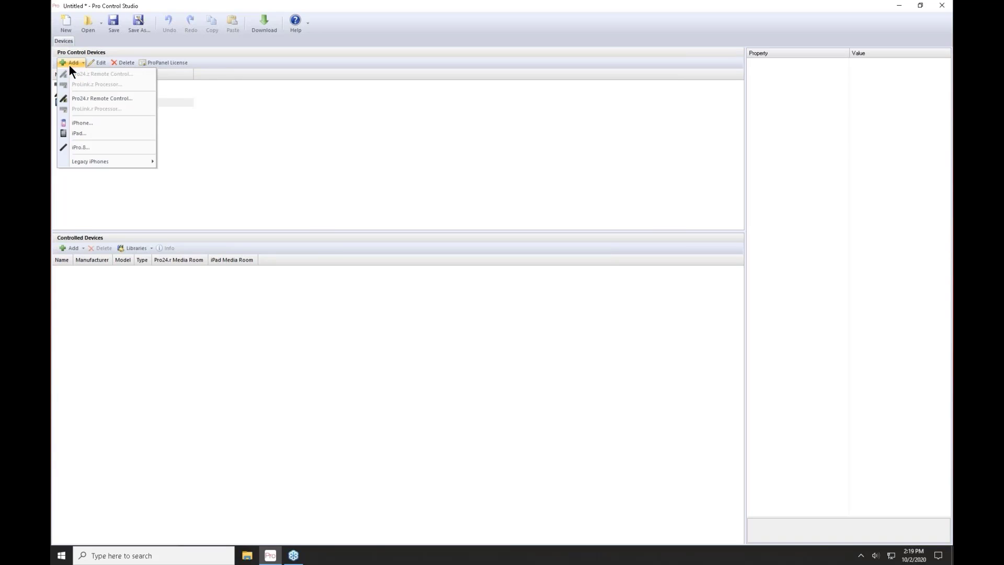
pyautogui.click(83, 122)
pyautogui.click(501, 335)
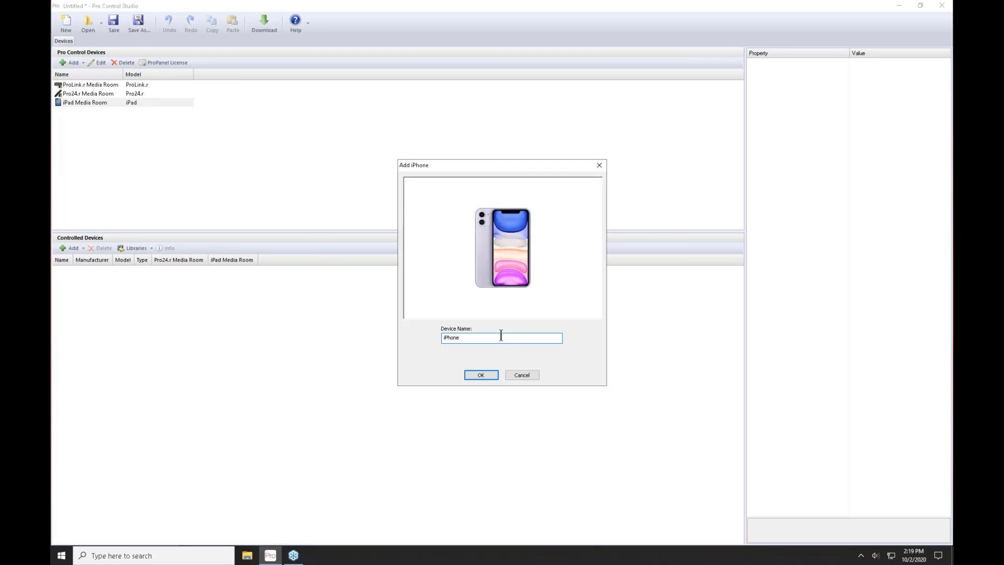
pyautogui.write('Media Room')
pyautogui.click(482, 375)
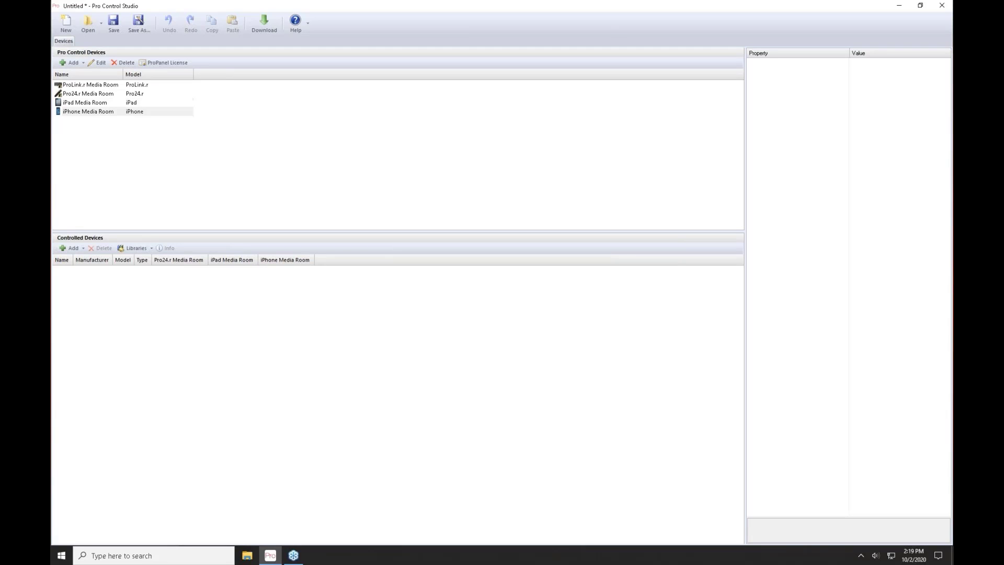
# - Add an iPro.8 remote named "iPro.8 Media Room" to the Pro Control devices
pyautogui.click(67, 62)
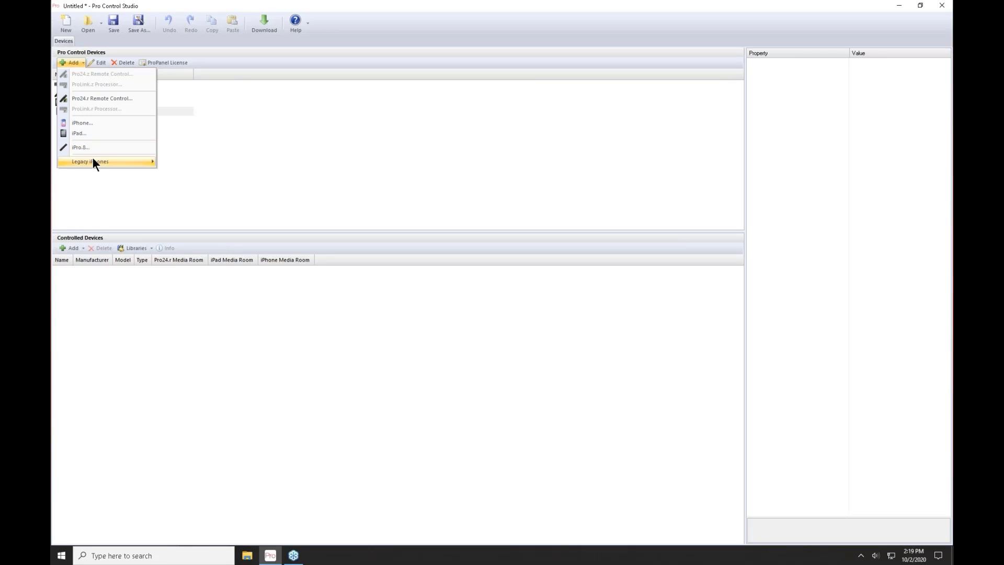
pyautogui.moveTo(93, 160)
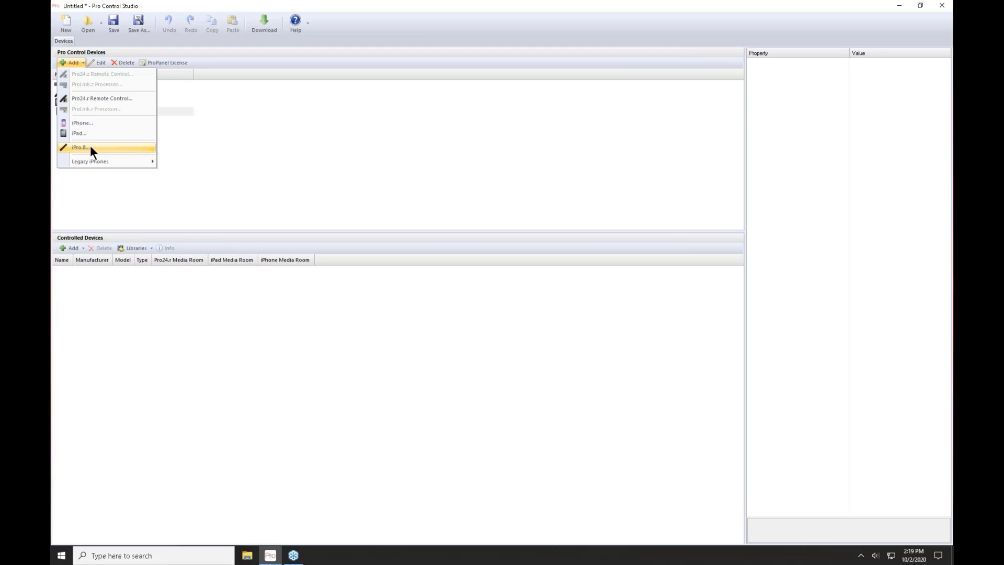
pyautogui.click(90, 147)
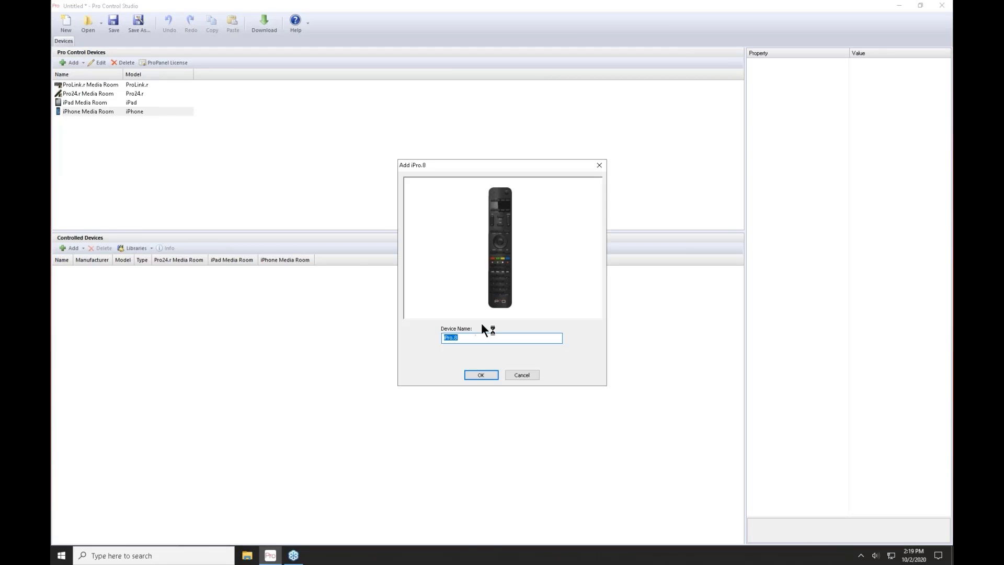
pyautogui.click(486, 340)
pyautogui.write('Media Room')
pyautogui.click(481, 375)
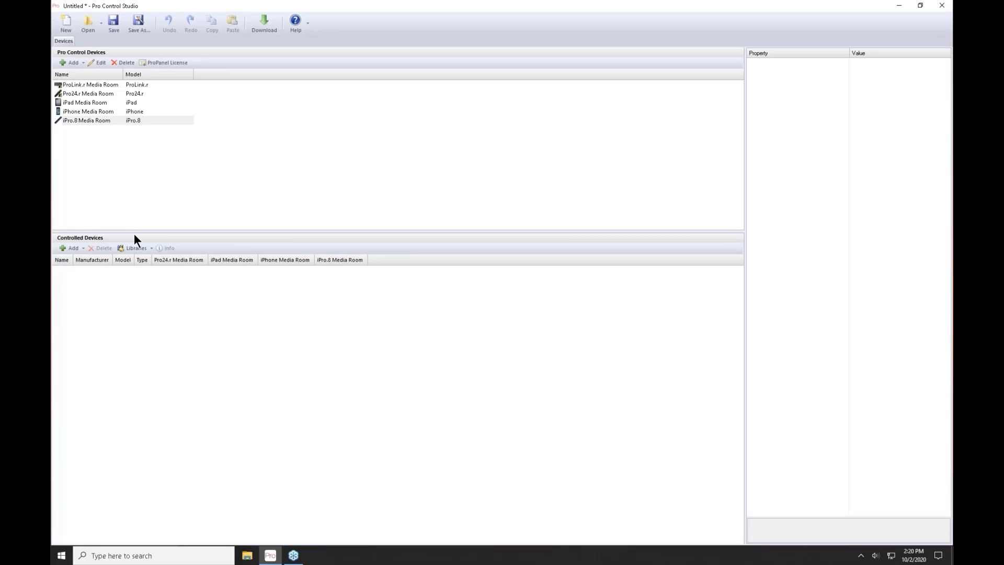
# - Add an infrared controlled device from the Pro Control IR codes, choosing DirecTV "H/HR and Genie Series Satellite All Models Address 1"
pyautogui.click(70, 249)
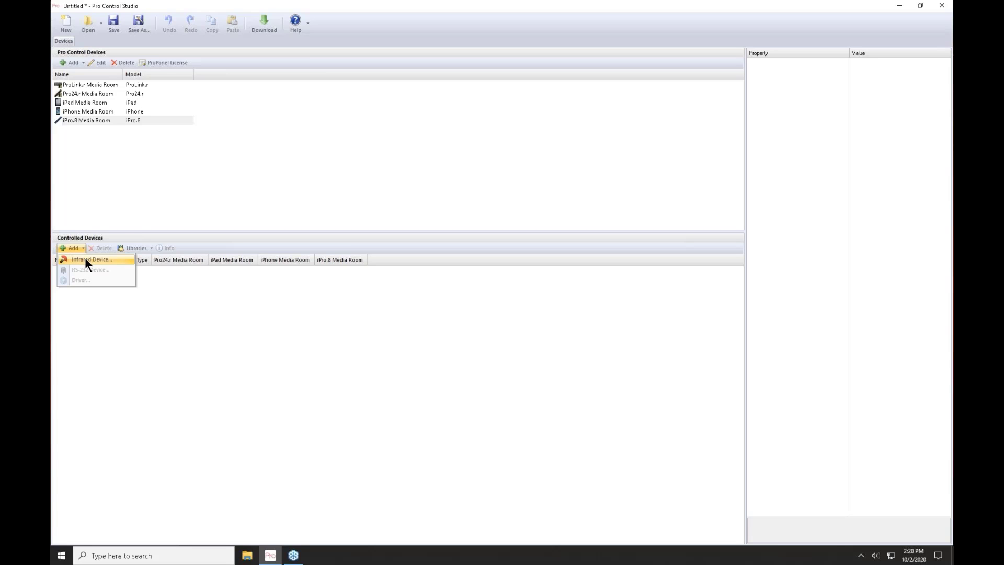
pyautogui.click(86, 259)
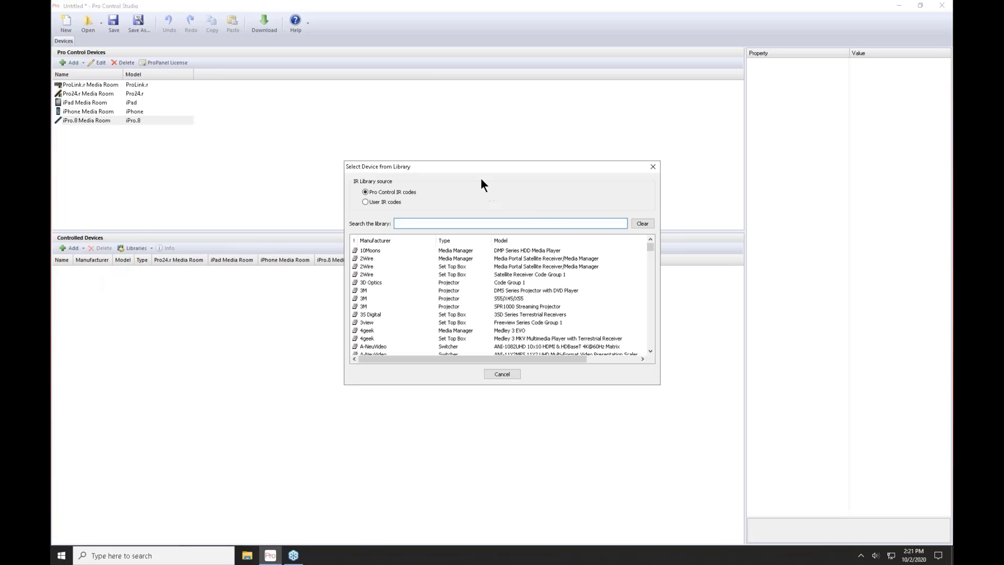
pyautogui.moveTo(473, 171); pyautogui.dragTo(463, 125)
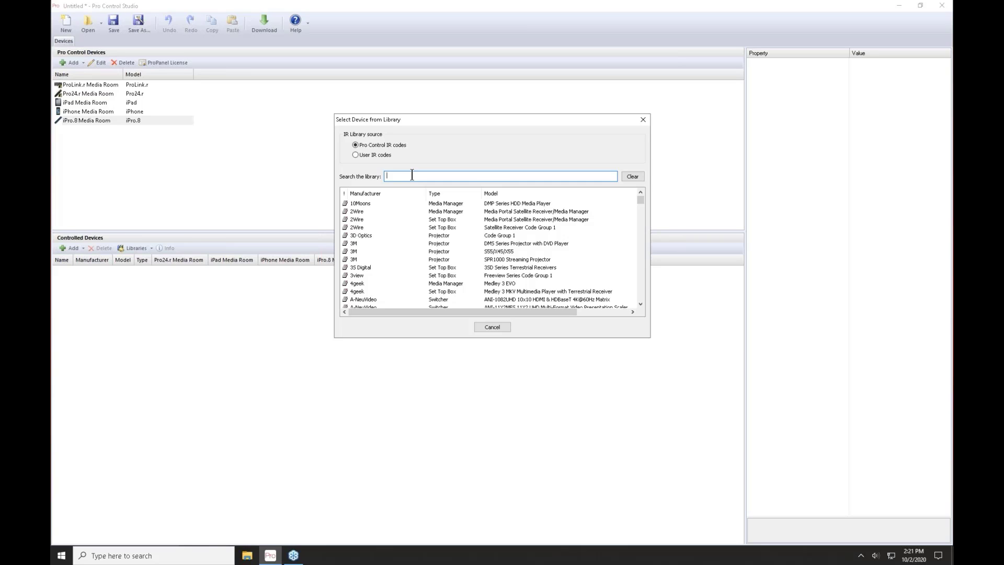
pyautogui.write('Direct')
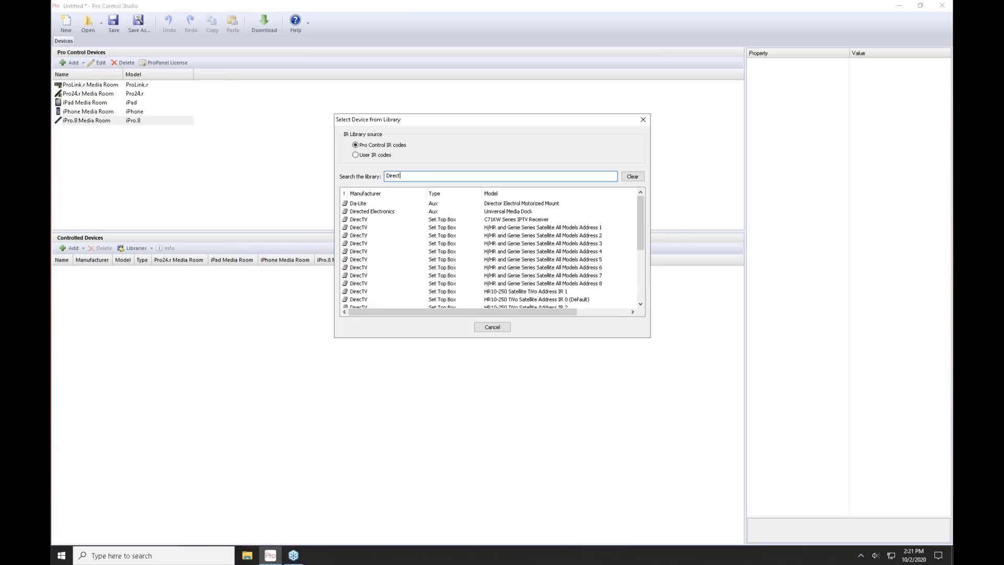
pyautogui.write('v')
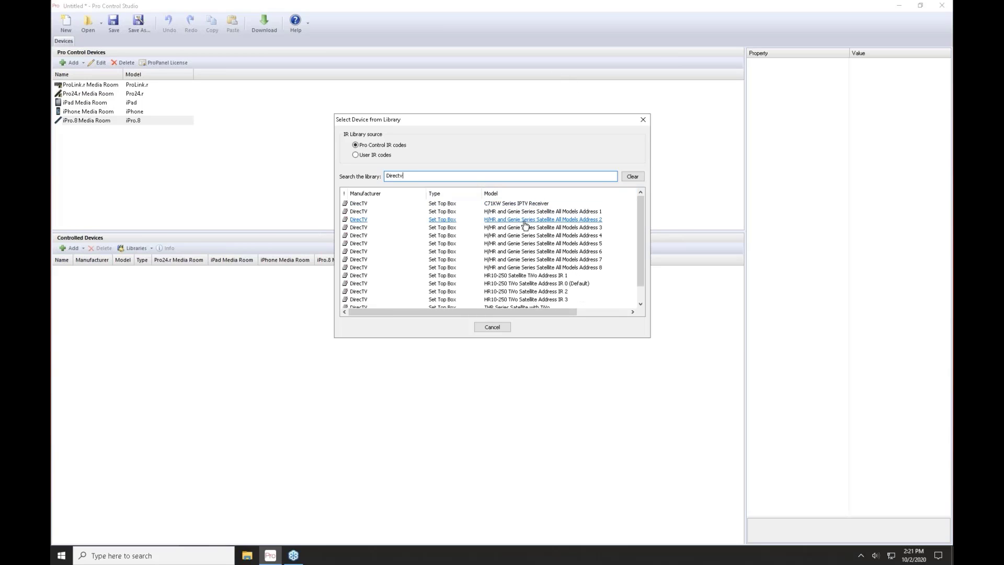
pyautogui.click(558, 212)
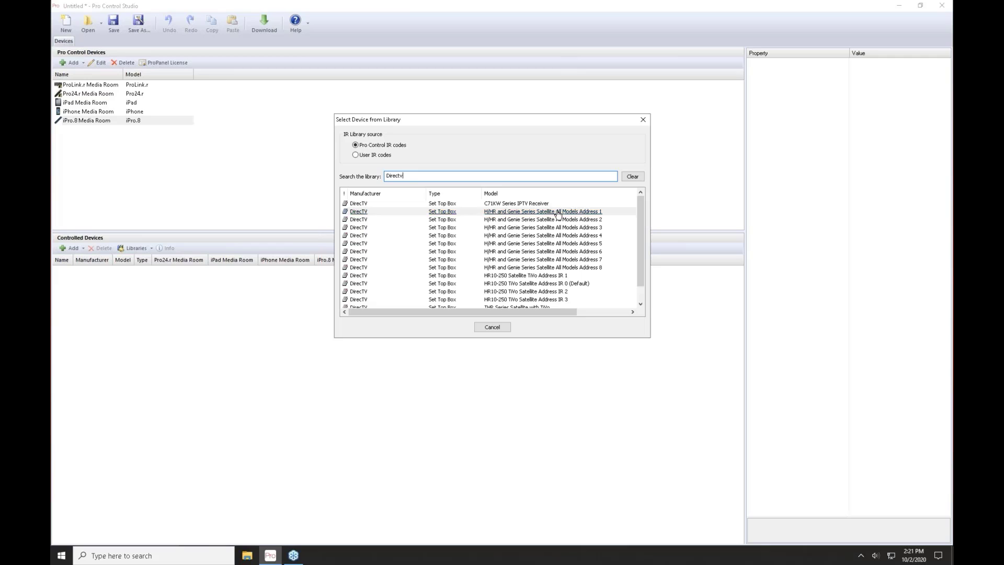
pyautogui.doubleClick(558, 212)
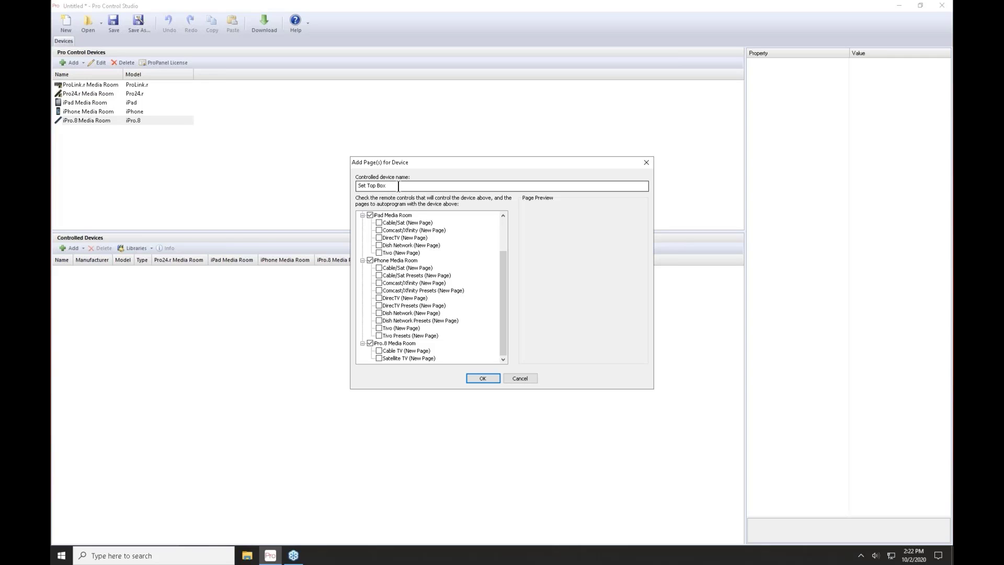
# - Name the controlled device "DirecTV" and give it new DirecTV pages on the iPad and iPhone and a Satellite TV page on the iPro.8
pyautogui.moveTo(395, 189); pyautogui.dragTo(344, 189)
pyautogui.write('DirecTV')
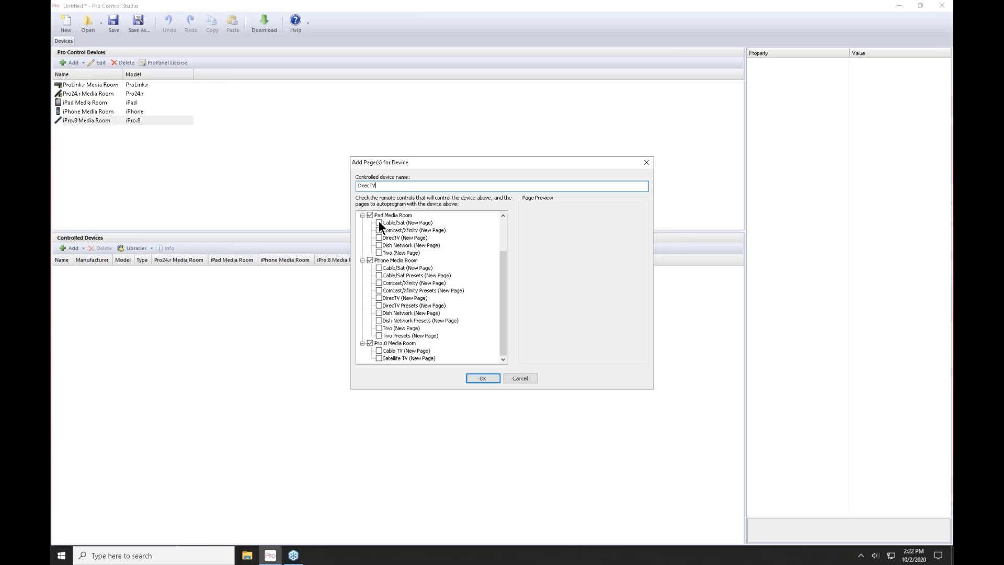
pyautogui.click(381, 238)
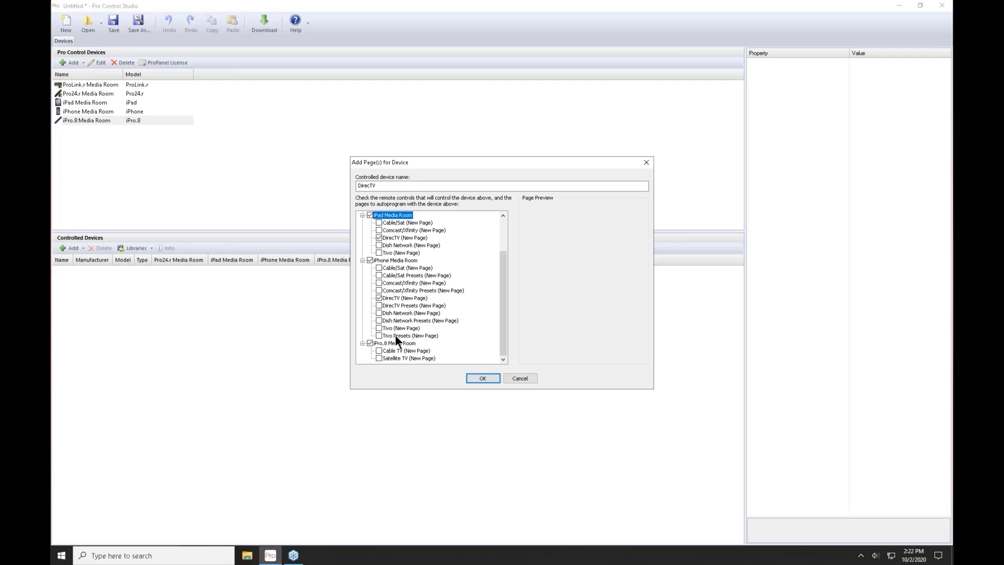
pyautogui.click(380, 358)
pyautogui.click(482, 378)
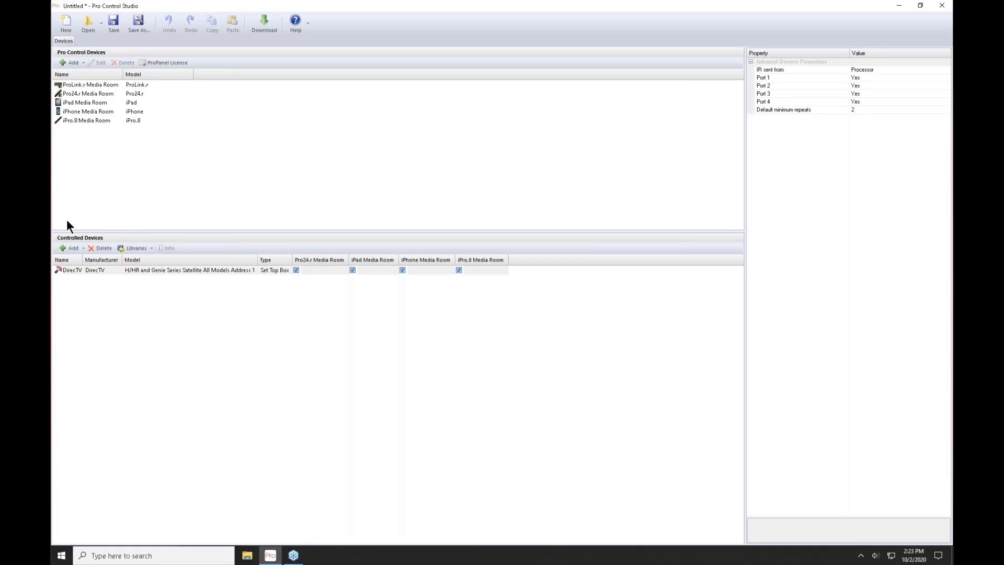
# - Add the infrared Sony Blu Ray "Most Models" as a controlled device, keeping its default name and Blu-ray pages for all remotes
pyautogui.click(76, 249)
pyautogui.click(75, 258)
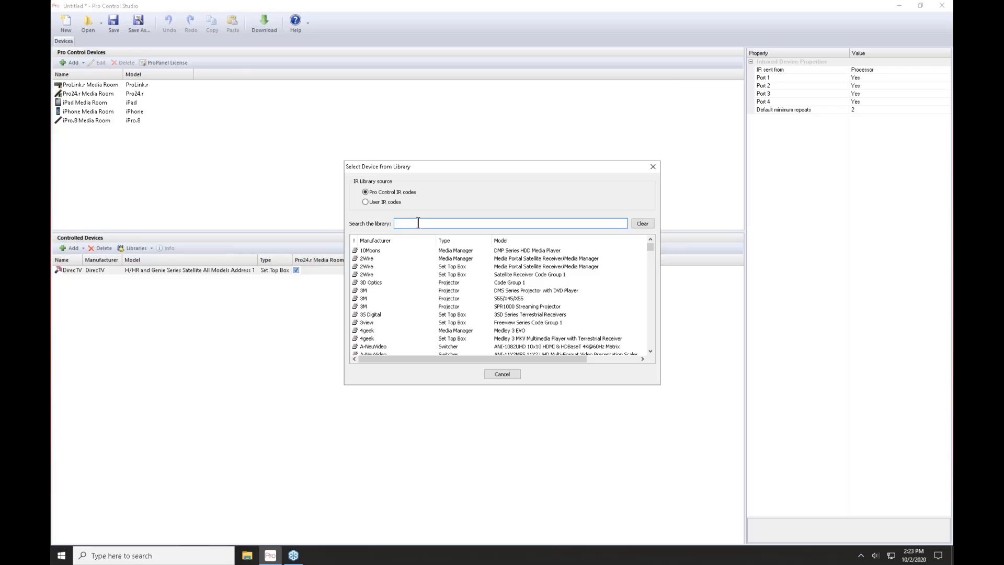
pyautogui.write('Sony blu')
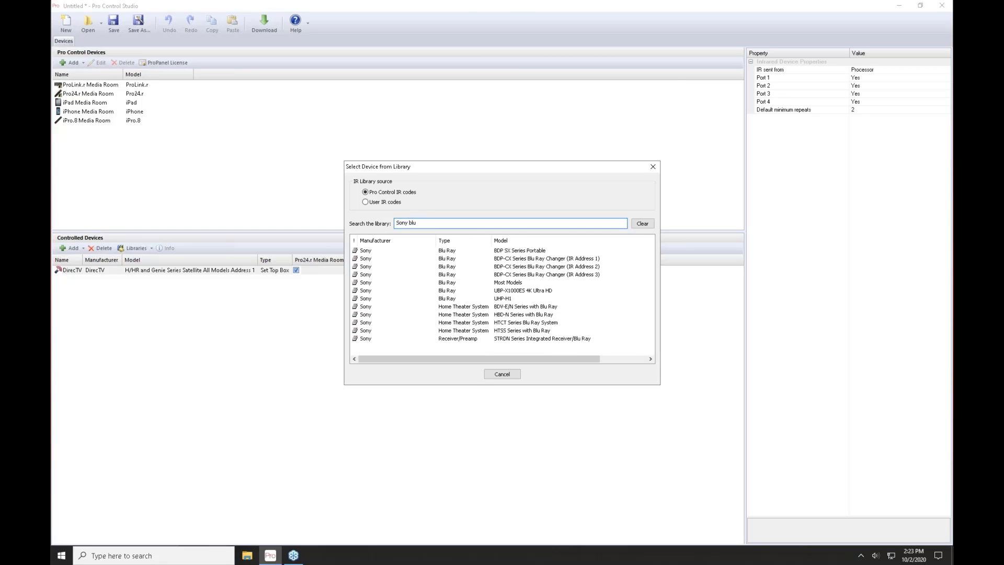
pyautogui.click(509, 284)
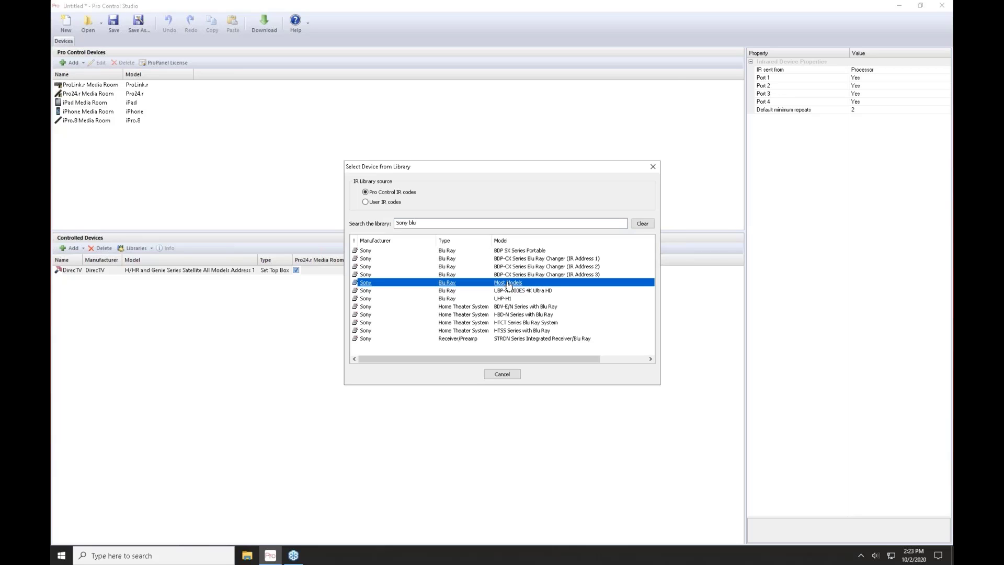
pyautogui.doubleClick(507, 284)
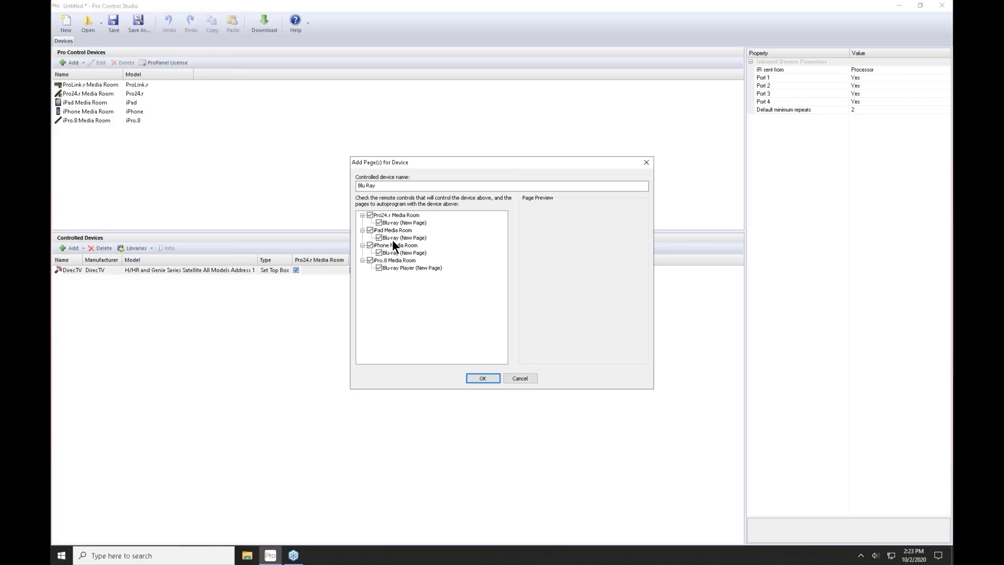
pyautogui.click(484, 378)
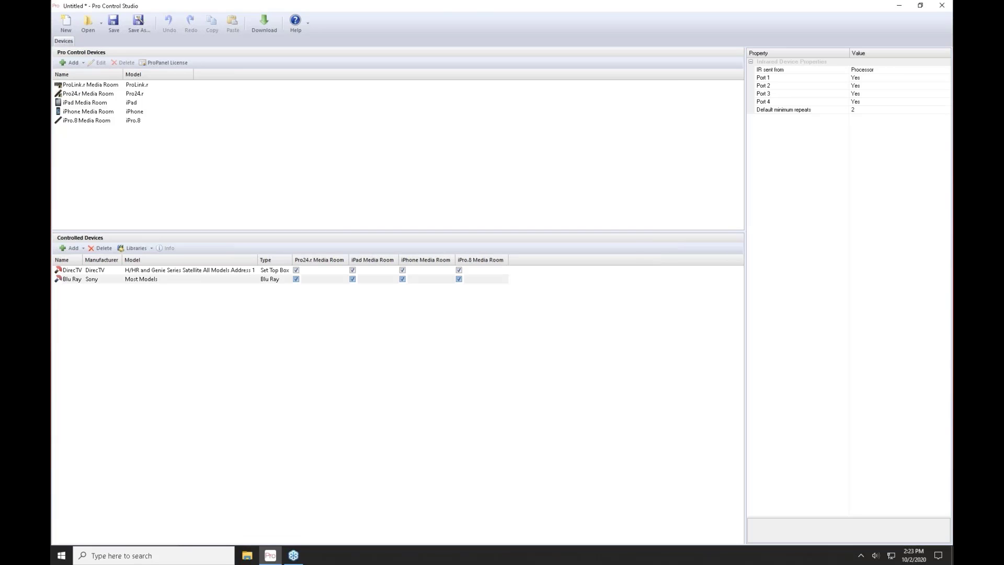
# - Choose the Apple Media Manager "Apple TV Gen 4" from the Pro Control IR codes as a new infrared controlled device
pyautogui.click(71, 248)
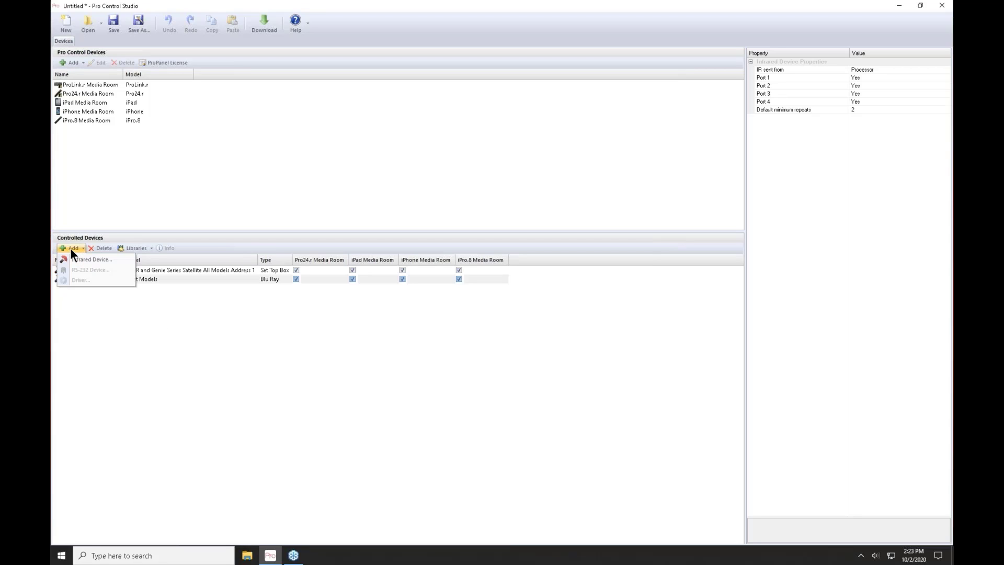
pyautogui.click(73, 260)
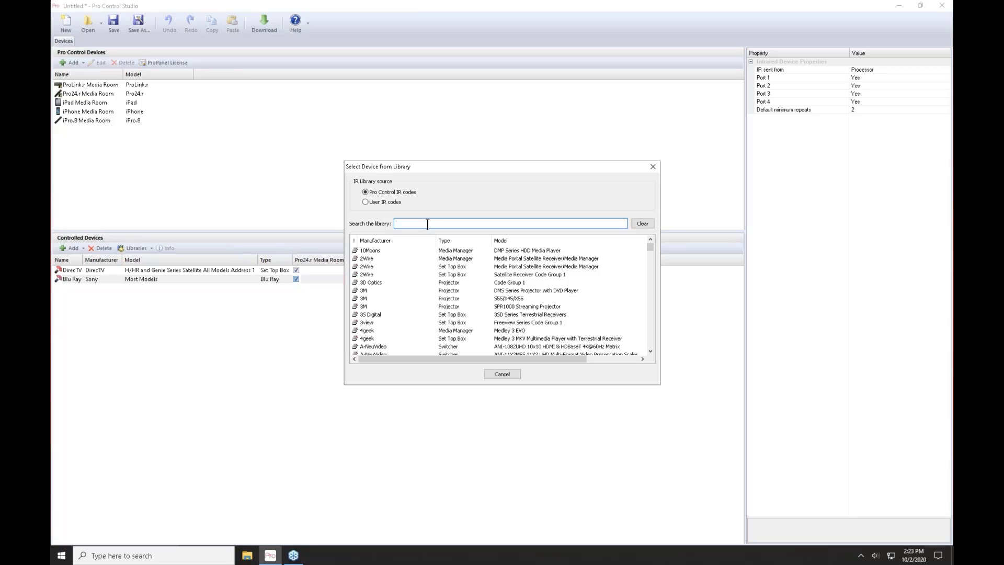
pyautogui.write('apple tv')
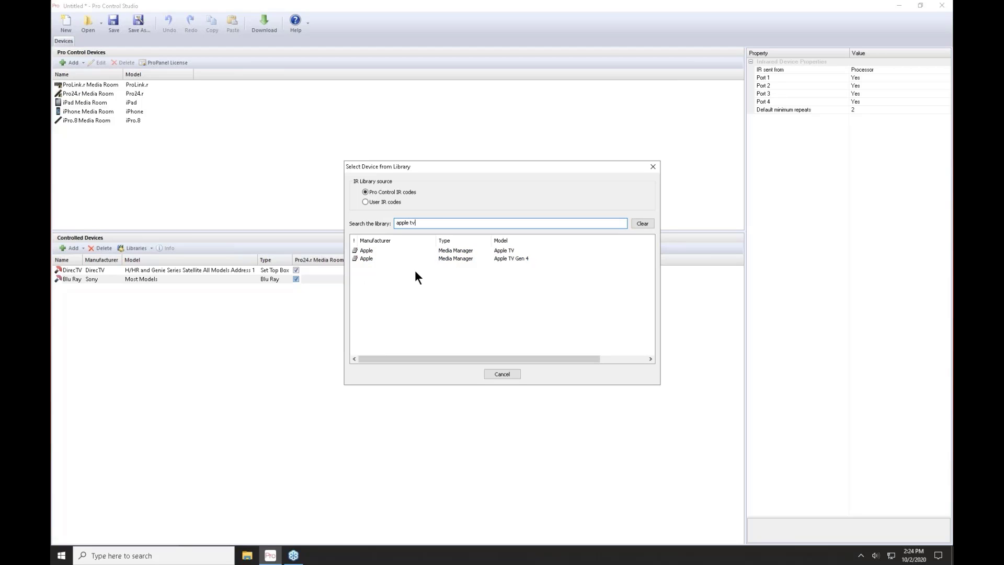
pyautogui.click(460, 259)
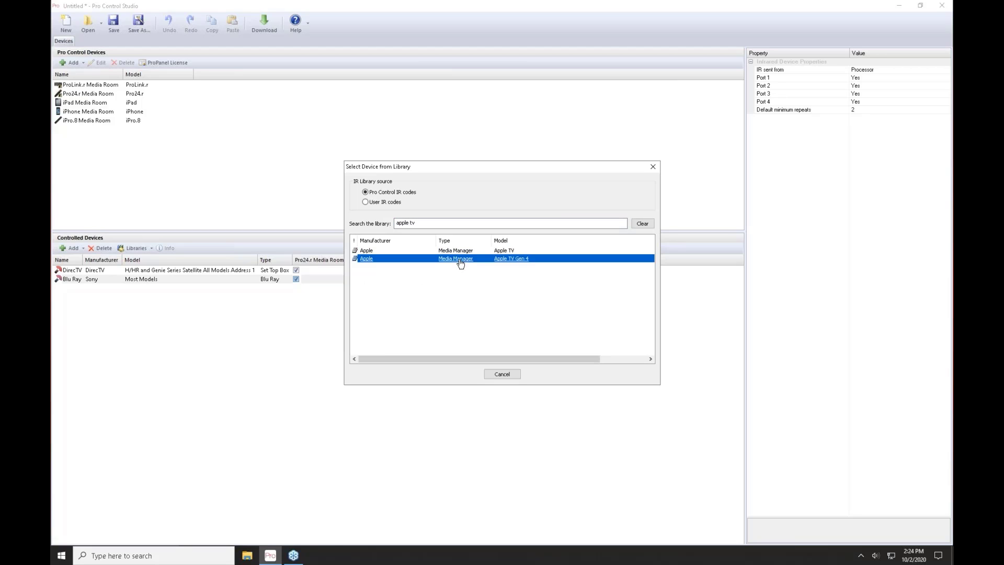
pyautogui.doubleClick(460, 261)
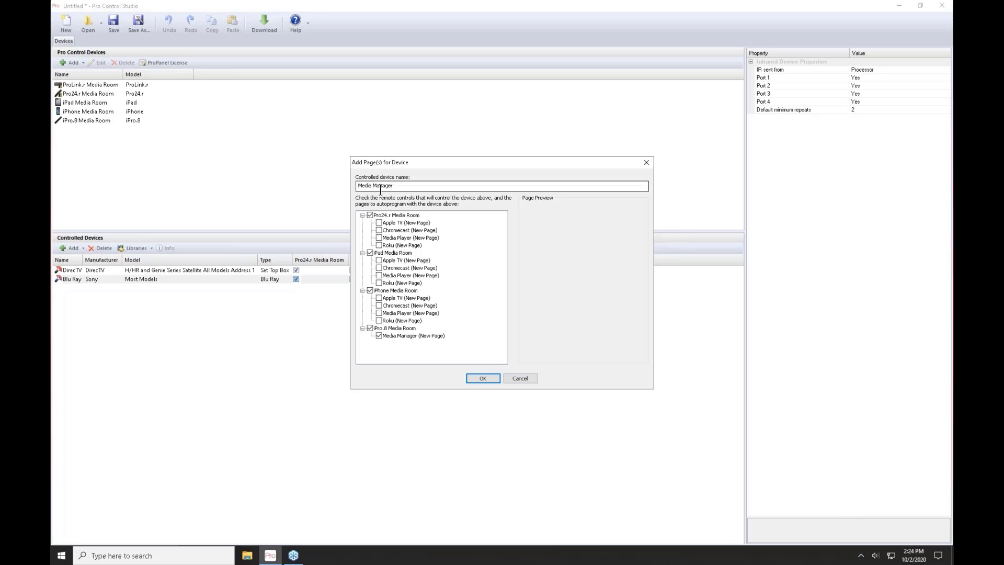
# - Name the device "Apple TV" and give it new Apple TV pages on the Pro24.r, iPad and iPhone, keeping the iPro.8 Media Manager page
pyautogui.moveTo(402, 187); pyautogui.dragTo(347, 184)
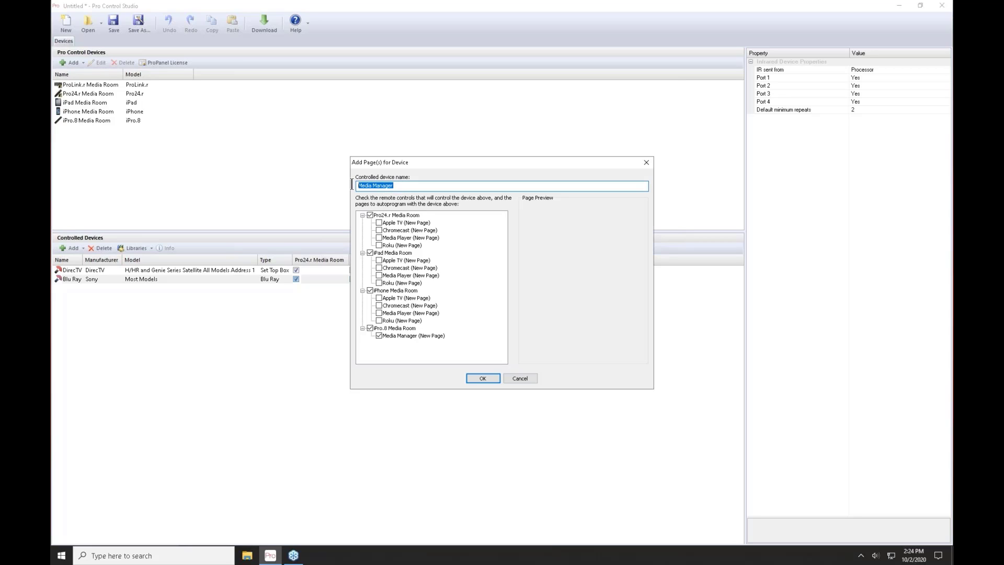
pyautogui.write('Apple TV')
pyautogui.click(378, 222)
pyautogui.click(379, 260)
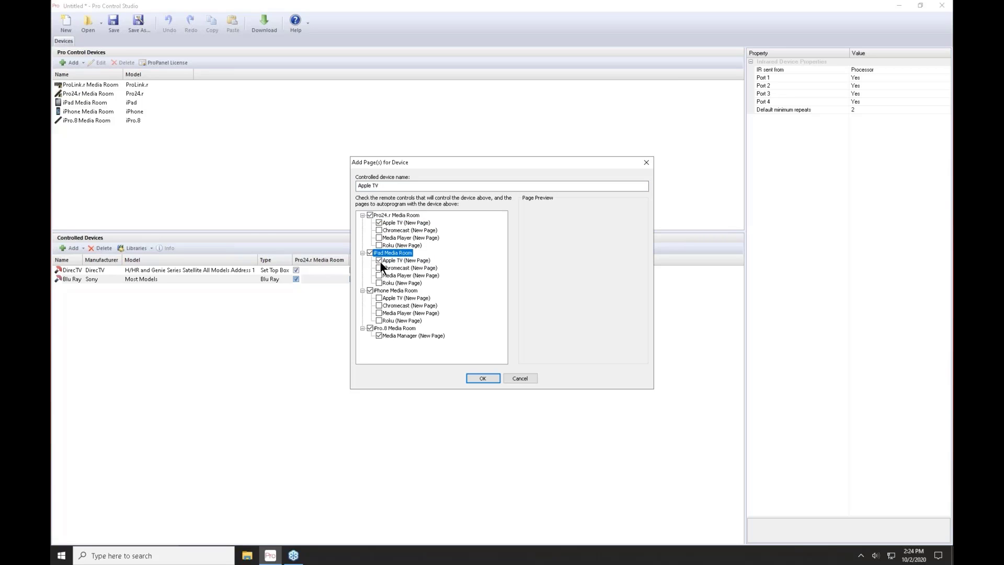
pyautogui.click(379, 298)
pyautogui.click(488, 376)
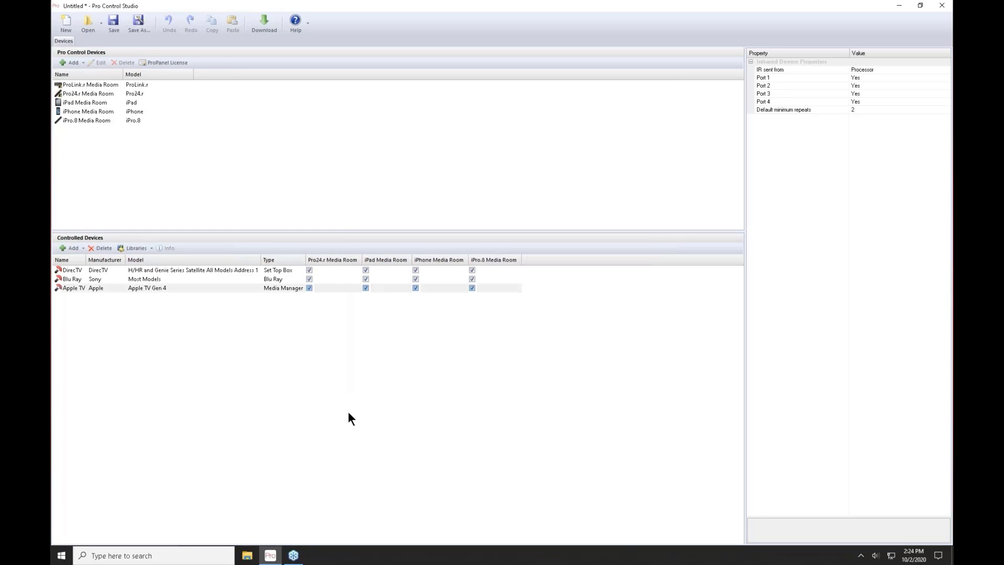
# - Add the infrared Samsung TV "Most Models" as a controlled device, including the new Television page for the iPhone
pyautogui.click(69, 248)
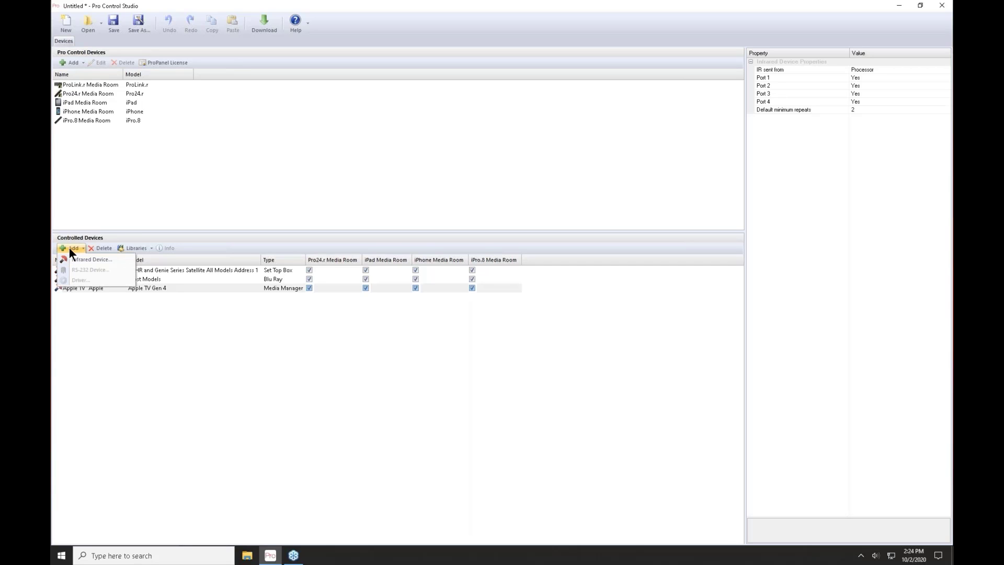
pyautogui.click(80, 259)
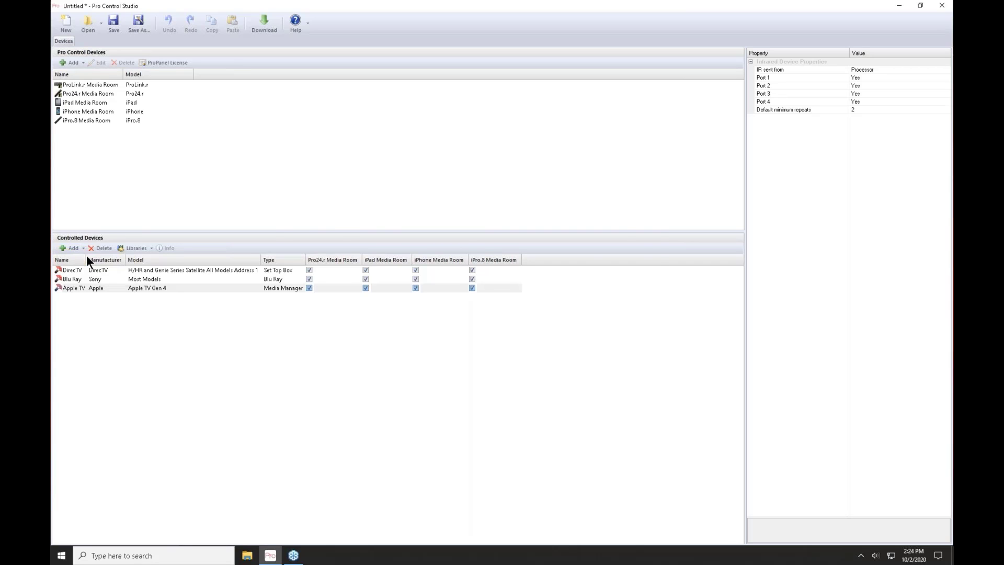
pyautogui.write('samsung tv')
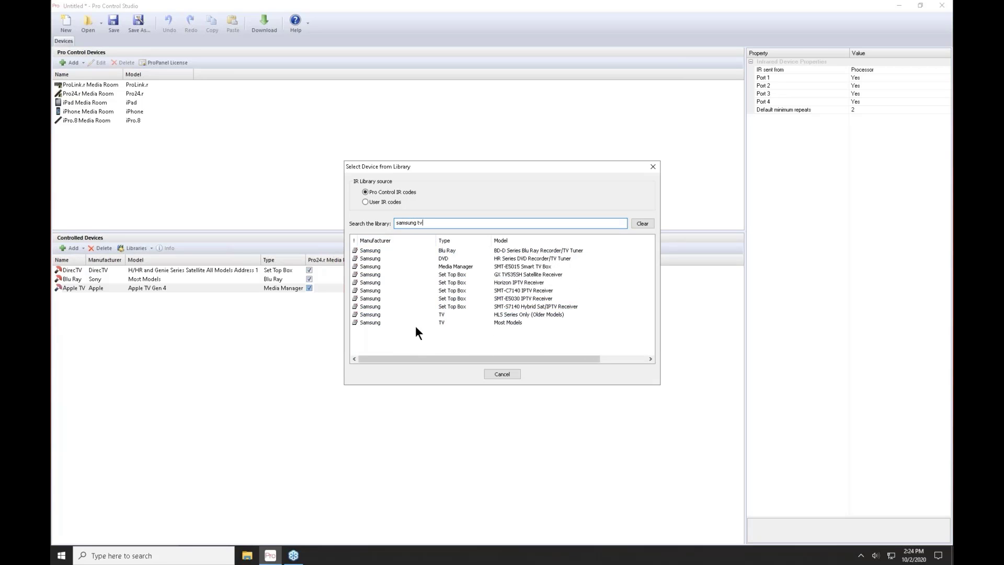
pyautogui.doubleClick(506, 324)
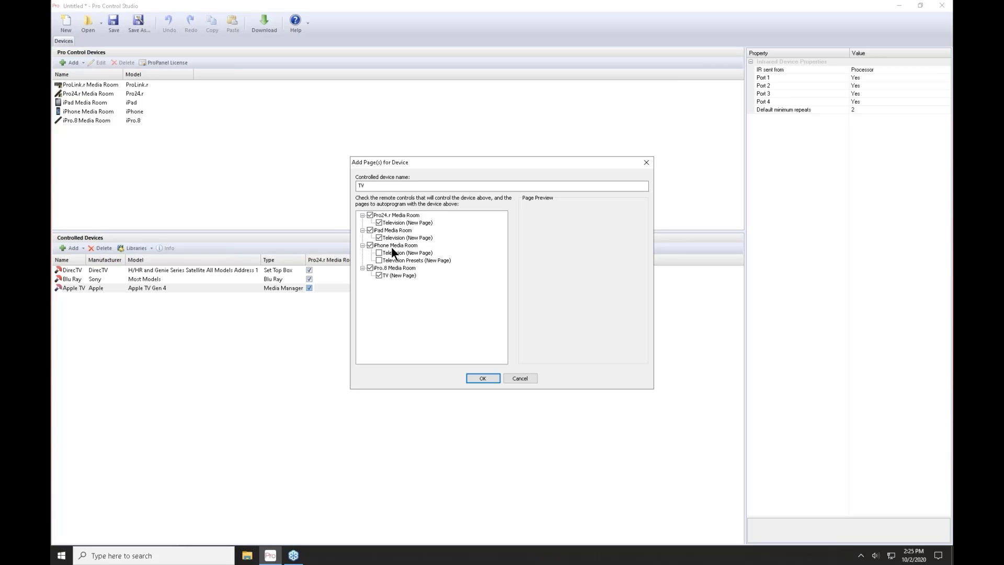
pyautogui.click(379, 253)
pyautogui.click(482, 378)
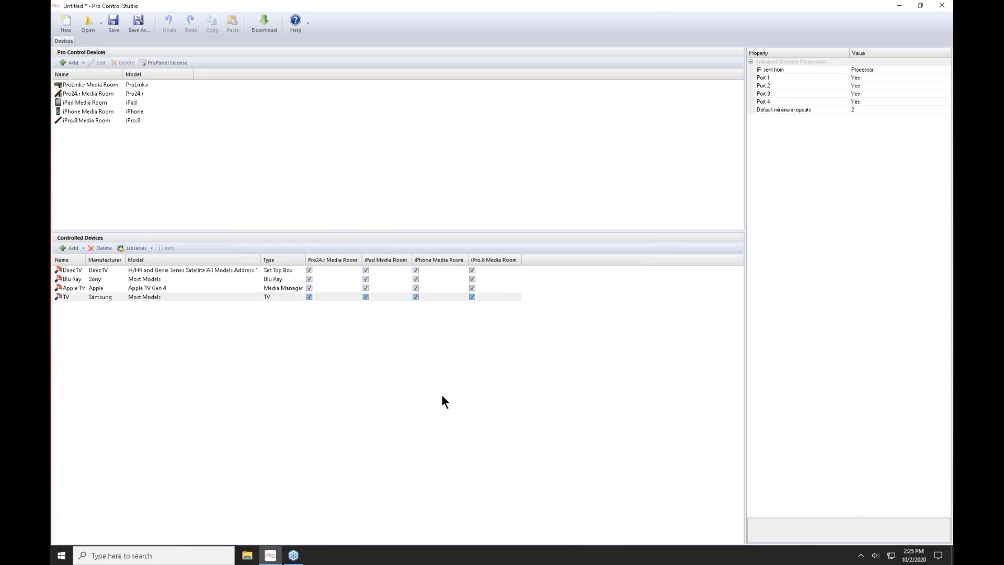
# - Add the infrared Yamaha "RXA/RXV Series Main Zone 2011 to Present" as a controlled device named "Receiver", keeping the default page selection
pyautogui.click(68, 249)
pyautogui.click(73, 256)
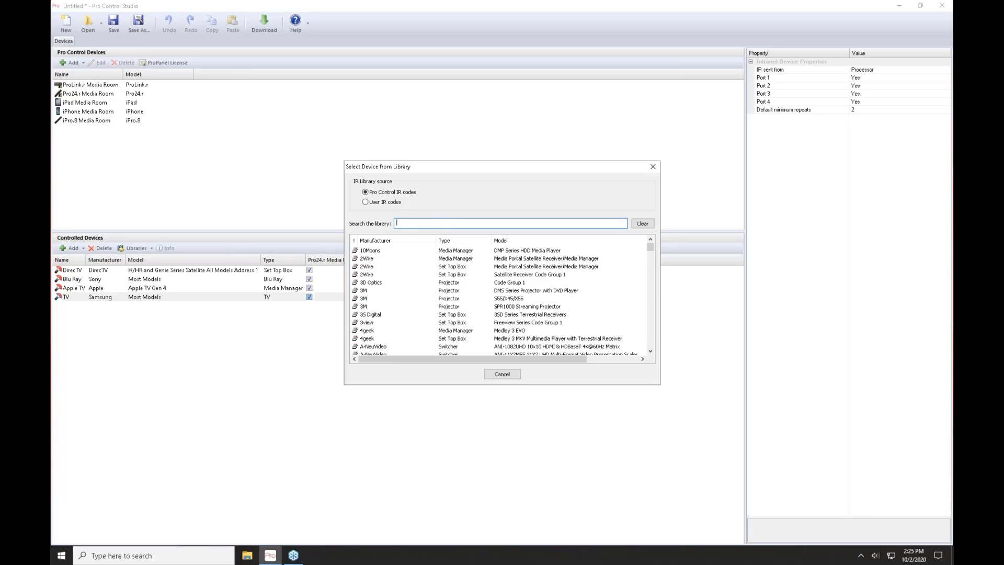
pyautogui.write('yamaha')
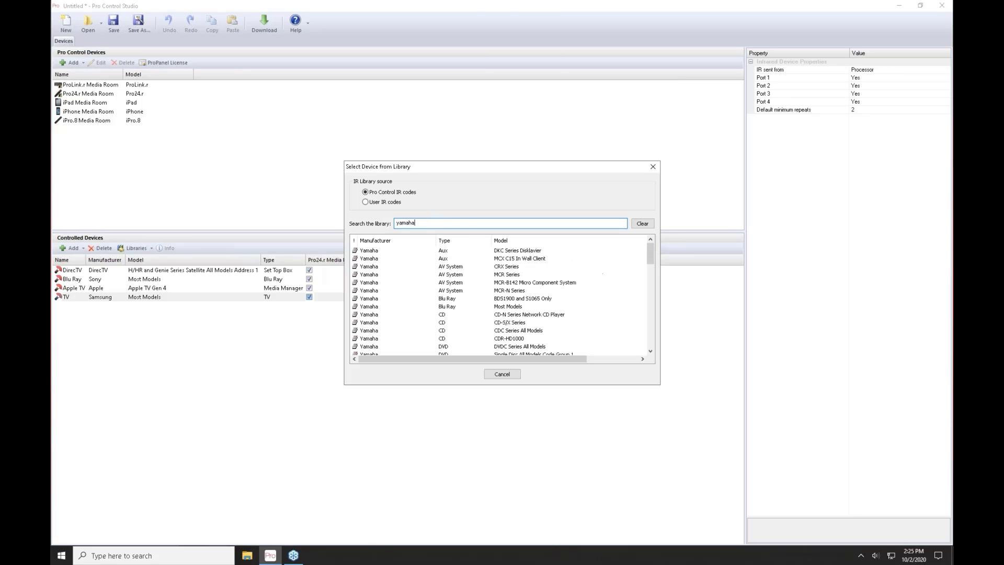
pyautogui.write(' rx')
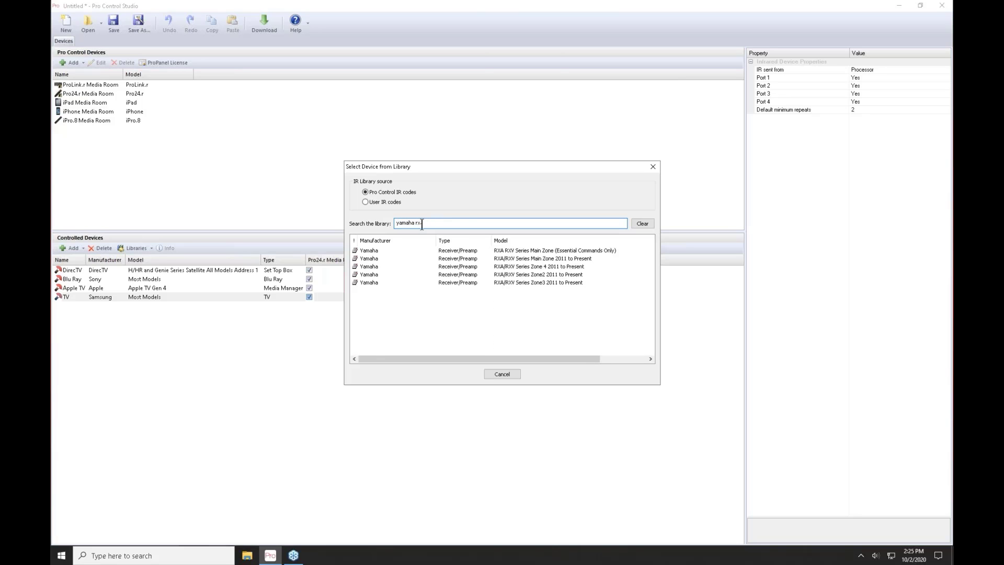
pyautogui.write('a')
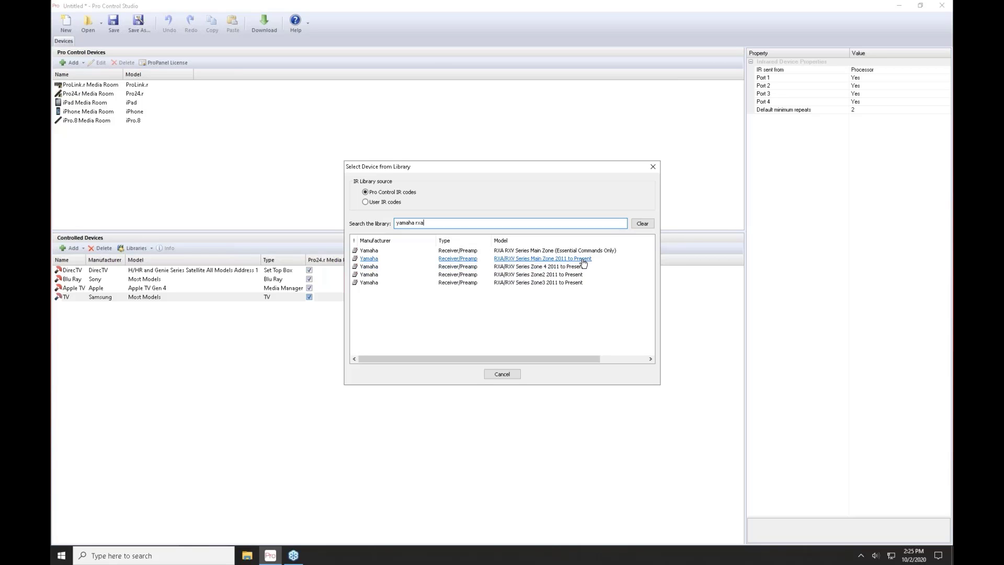
pyautogui.click(553, 261)
pyautogui.doubleClick(552, 260)
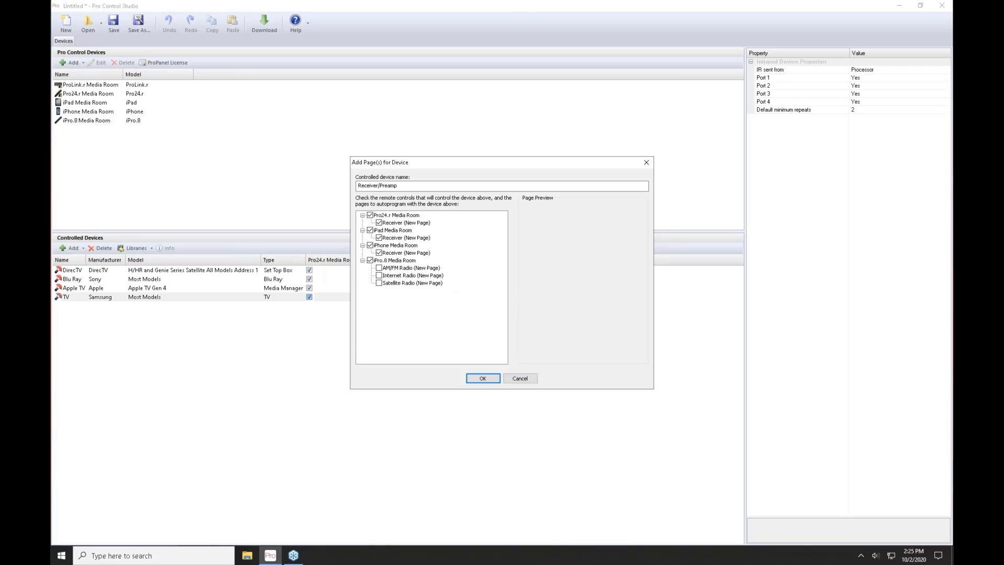
pyautogui.doubleClick(405, 186)
pyautogui.click(482, 378)
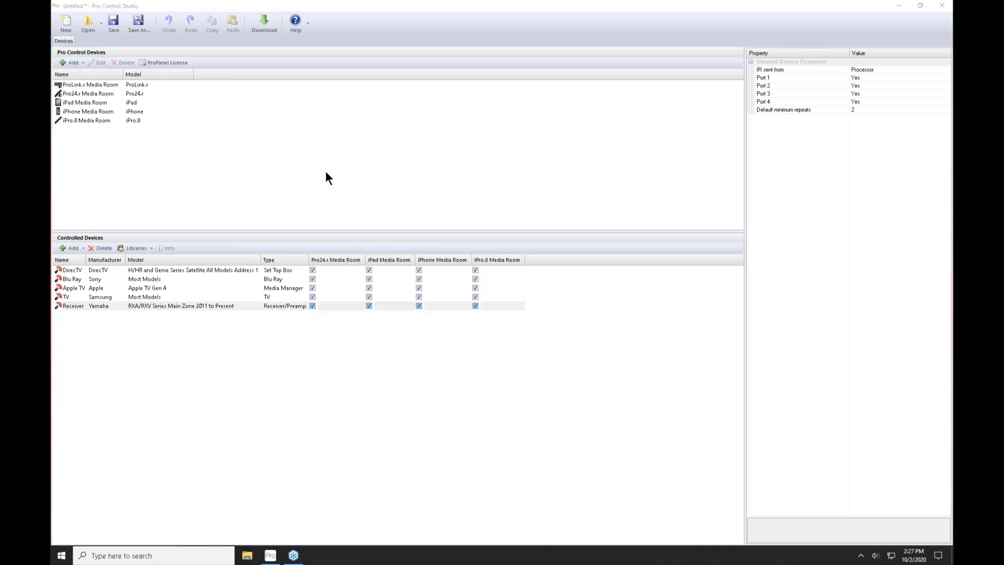
# - Set the System Zone Code of the ProLink.r Media Room processor to 27
pyautogui.click(85, 85)
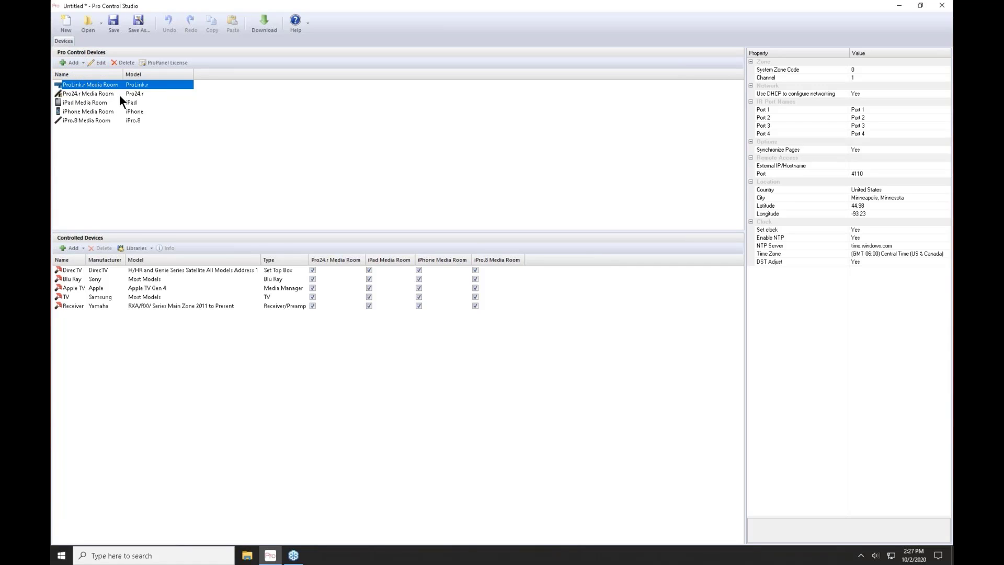
pyautogui.click(95, 82)
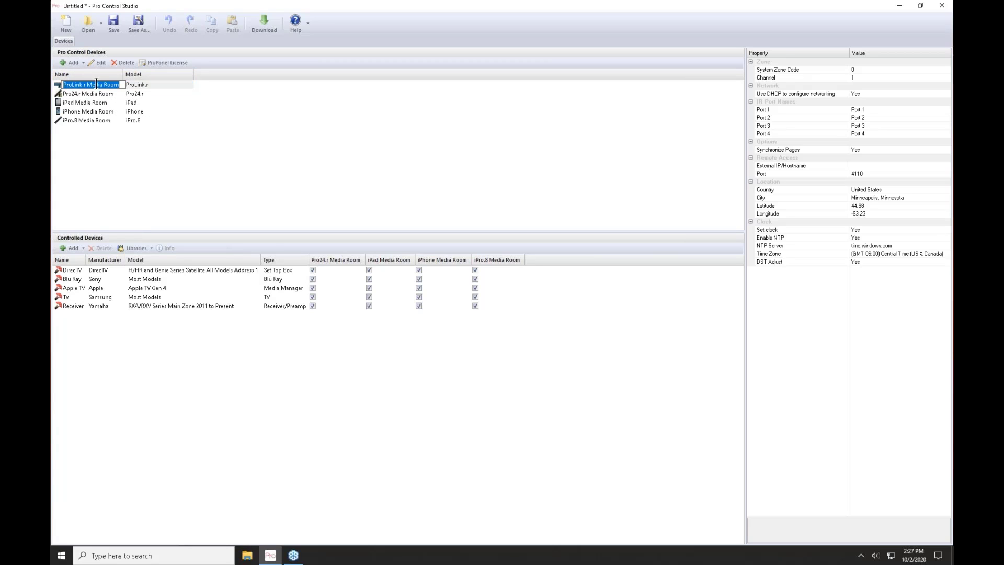
pyautogui.click(108, 102)
pyautogui.click(108, 84)
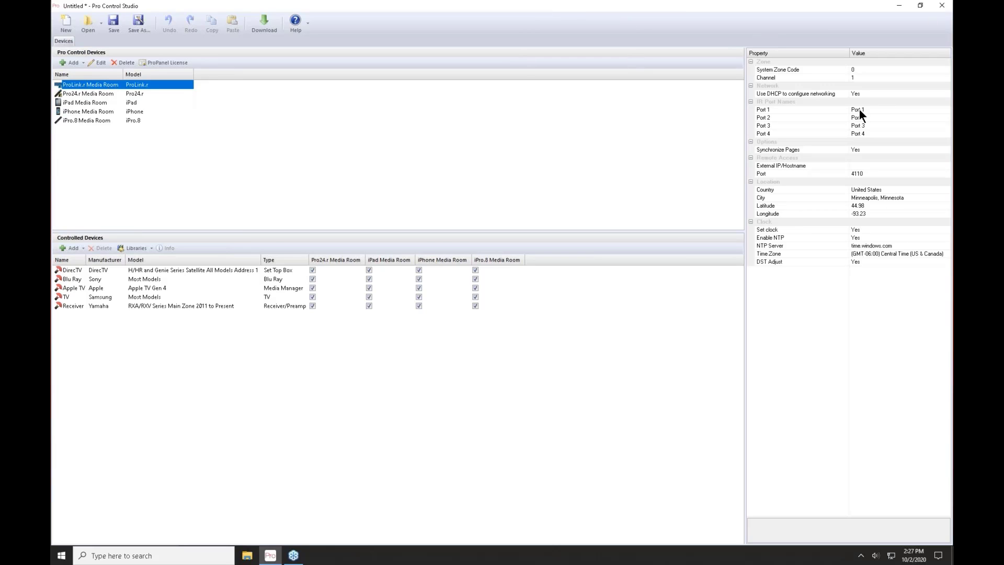
pyautogui.click(873, 69)
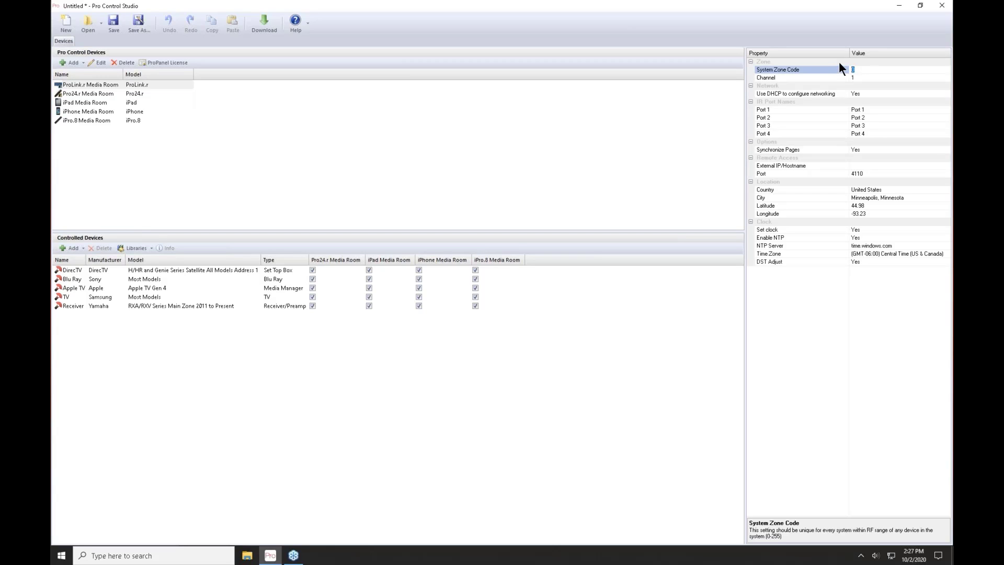
pyautogui.write('27')
# - Set the ProLink.r processor's Channel to 8
pyautogui.click(879, 78)
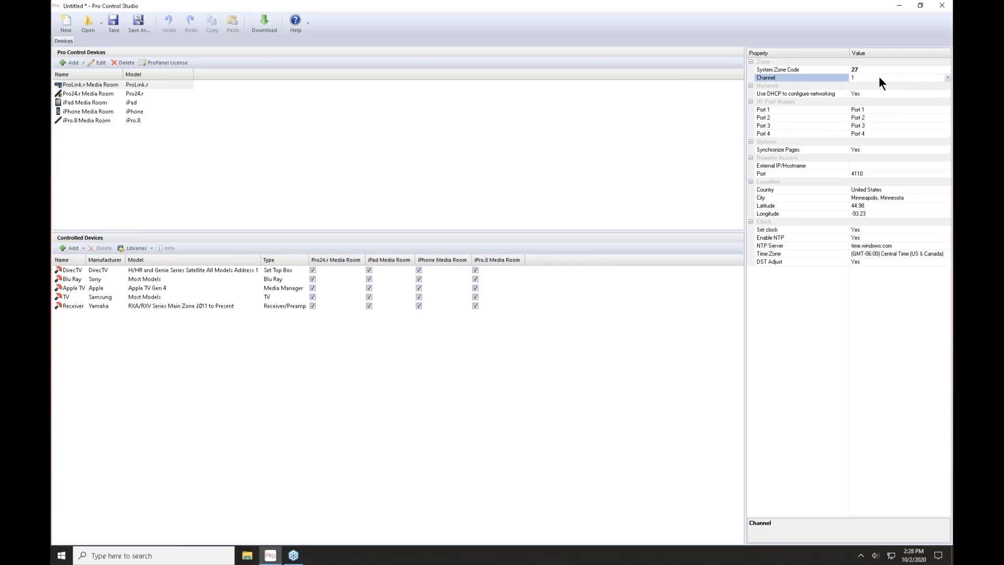
pyautogui.click(950, 21)
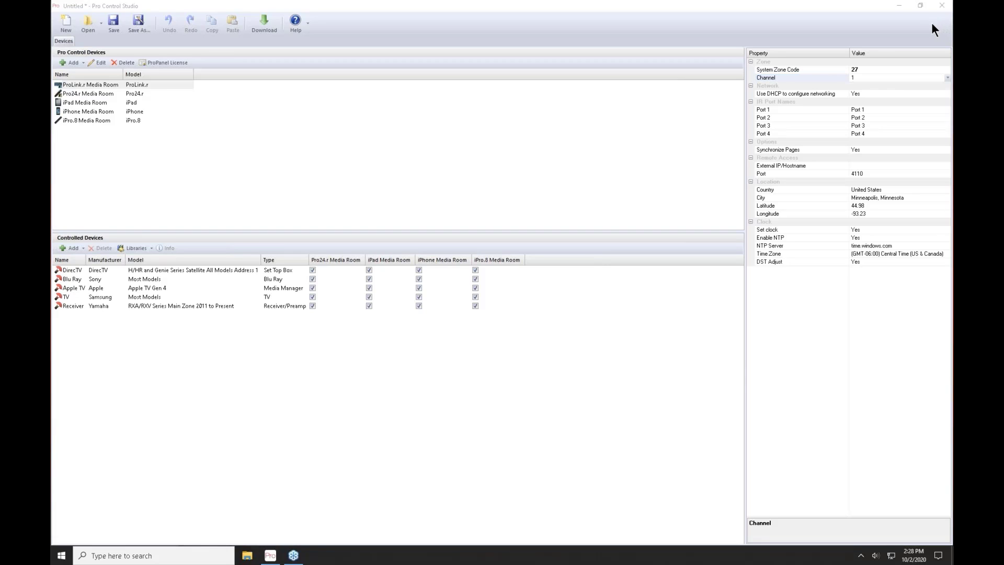
pyautogui.click(948, 77)
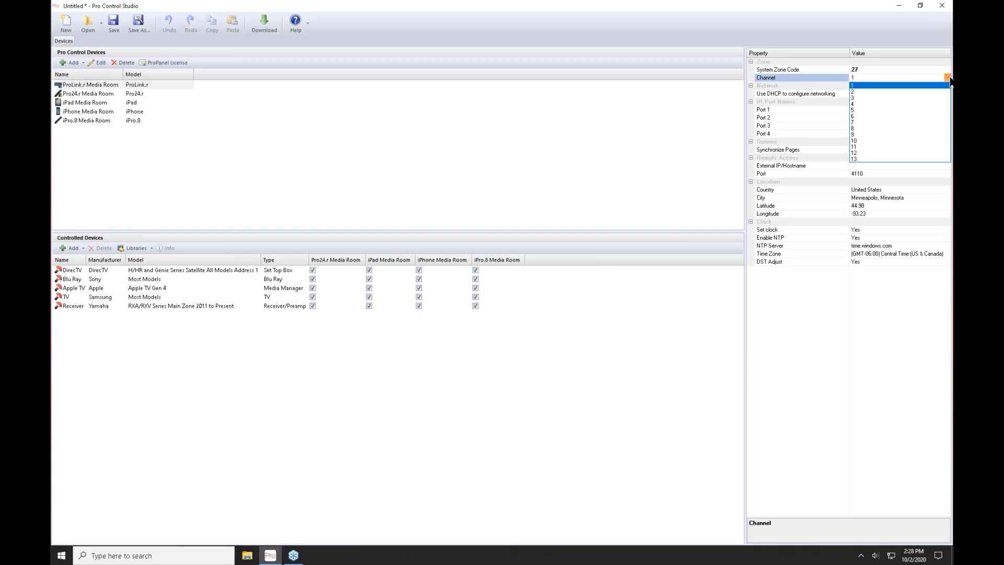
pyautogui.click(896, 127)
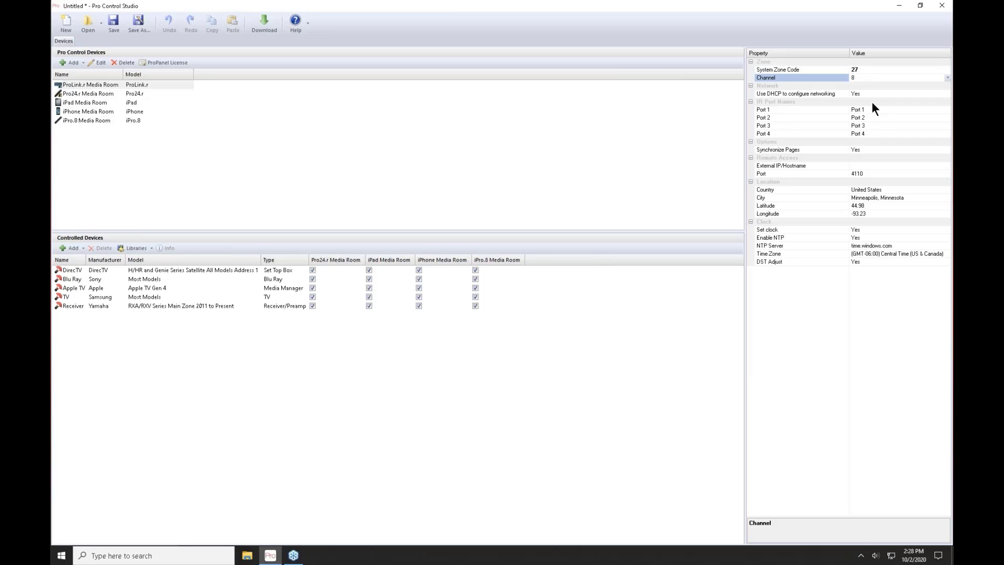
# - Name the ProLink.r processor's IR ports 1 to 4 as DirecTV, BluRay, Apple TV and TV/AVR
pyautogui.click(875, 117)
pyautogui.click(879, 110)
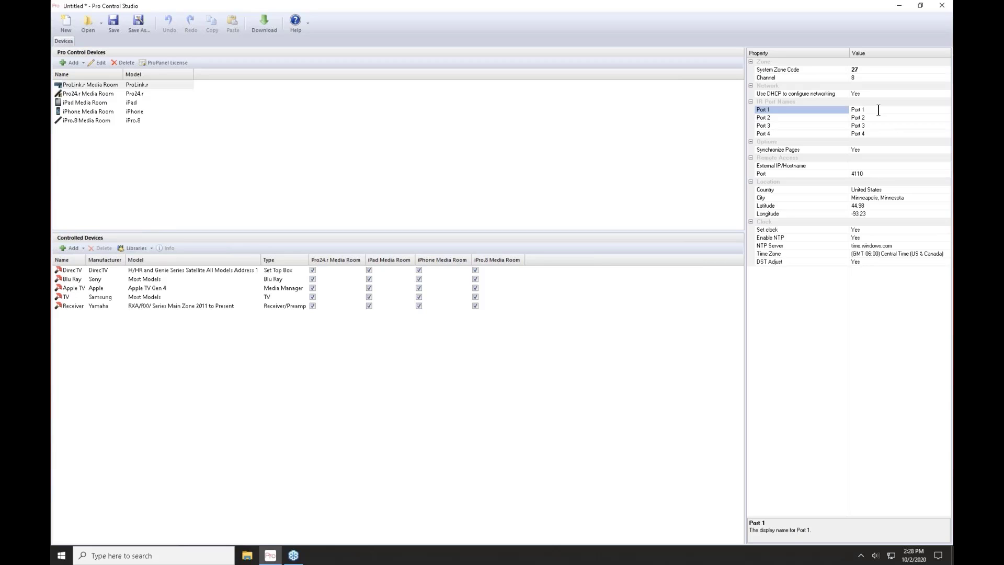
pyautogui.moveTo(878, 110); pyautogui.dragTo(798, 119)
pyautogui.write('DirecTV')
pyautogui.click(856, 120)
pyautogui.write('B')
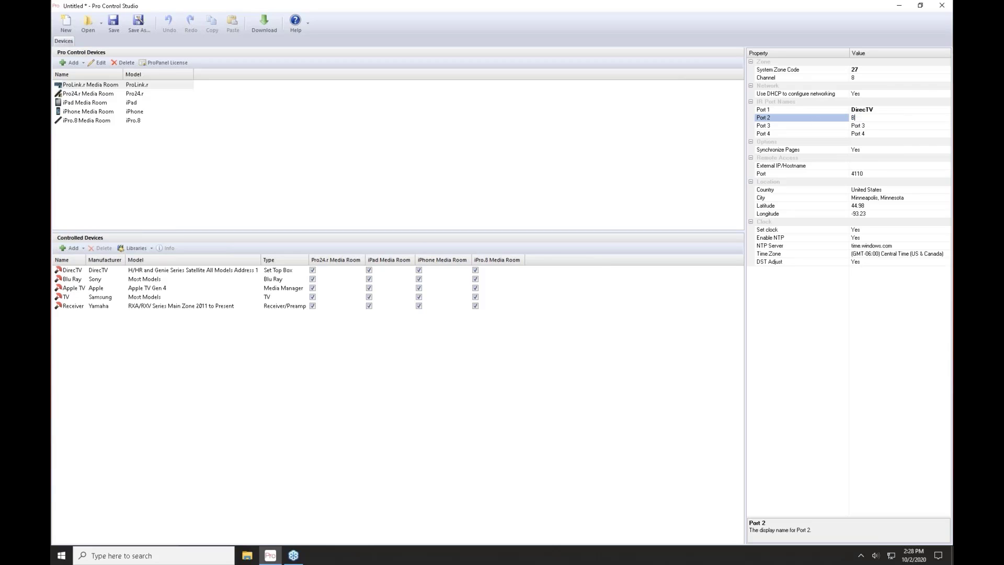
pyautogui.write('luRay')
pyautogui.press('Down')
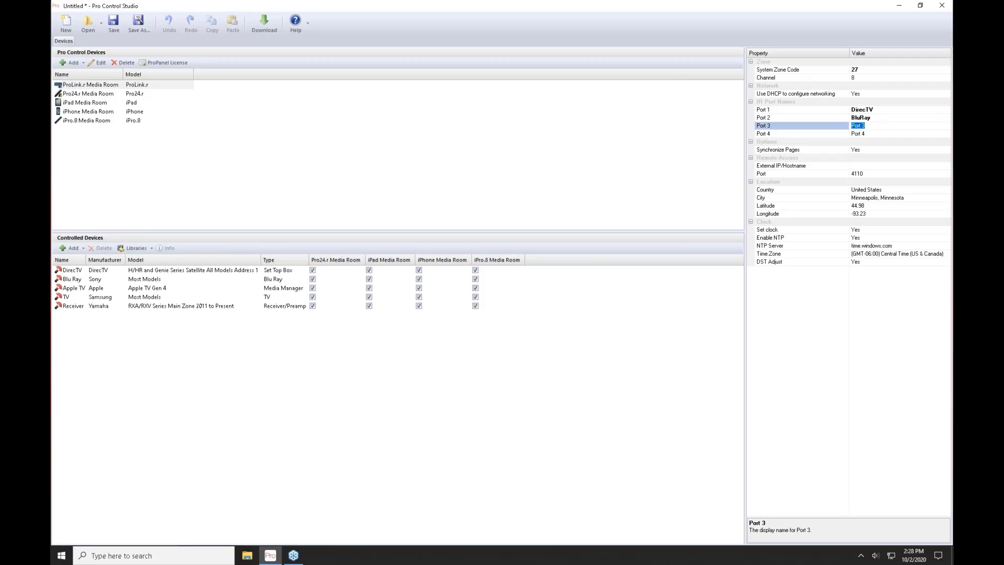
pyautogui.write('Apple TV')
pyautogui.press('Return')
pyautogui.click(888, 134)
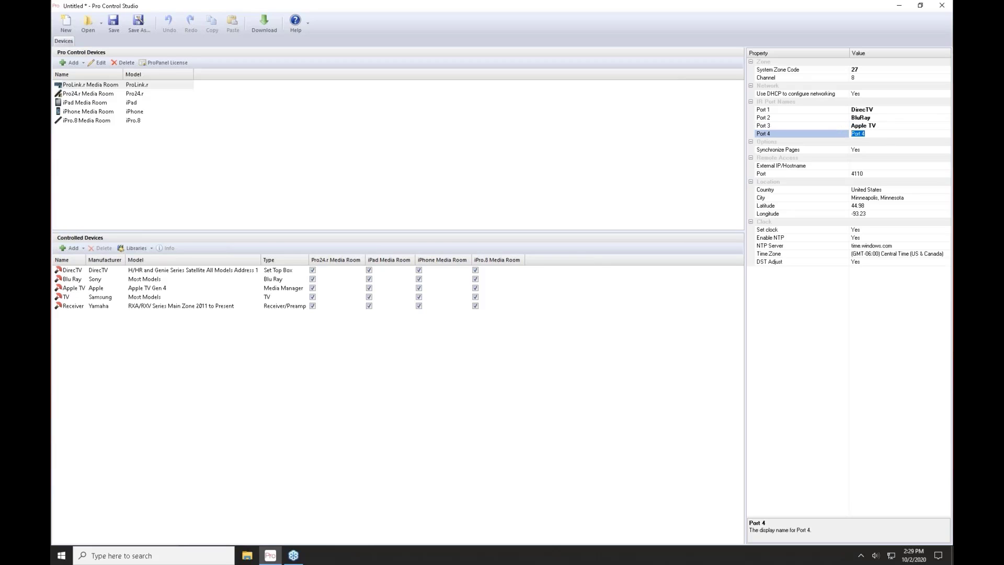
pyautogui.write('TV/AVR')
pyautogui.click(886, 150)
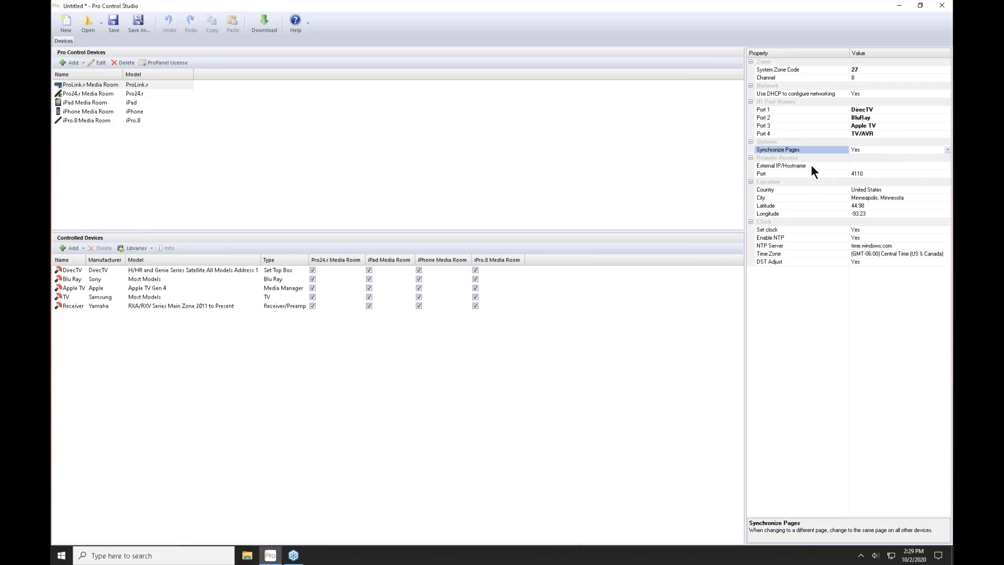
pyautogui.click(873, 166)
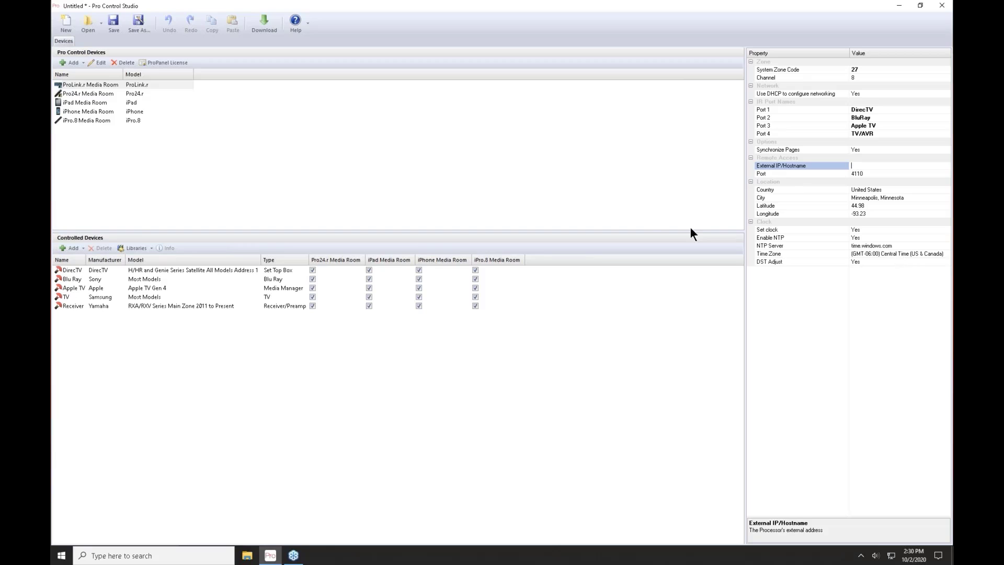
# - Keep the Pro24.r Media Room remote's Beeper on "Onscreen buttons only" and set its Backlight Timeout to 30 seconds
pyautogui.click(91, 94)
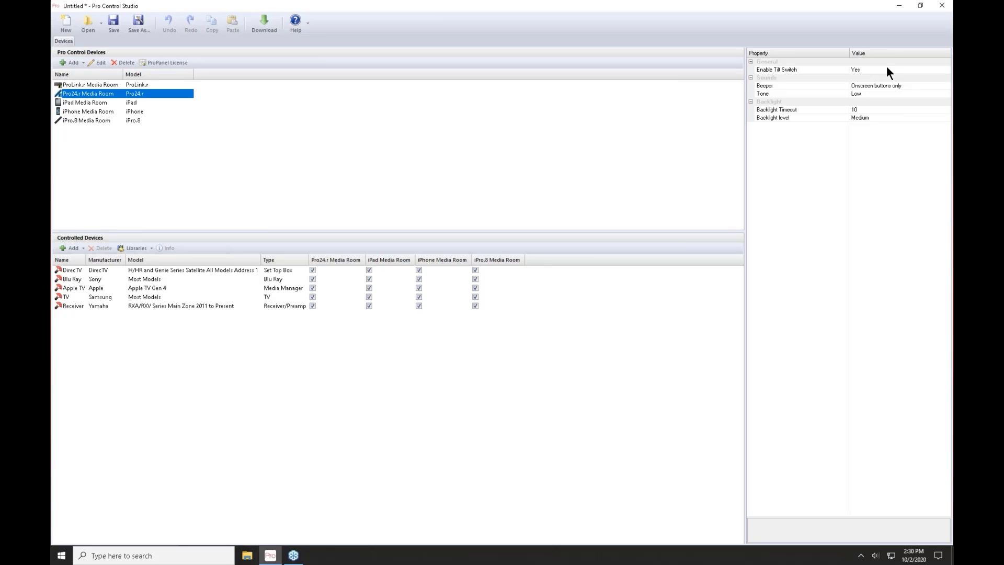
pyautogui.click(925, 86)
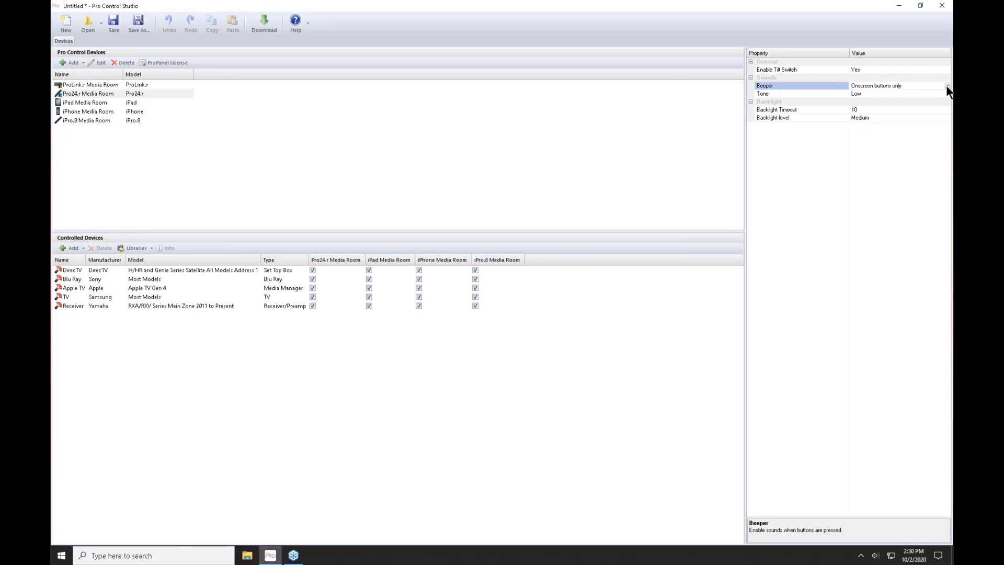
pyautogui.click(947, 86)
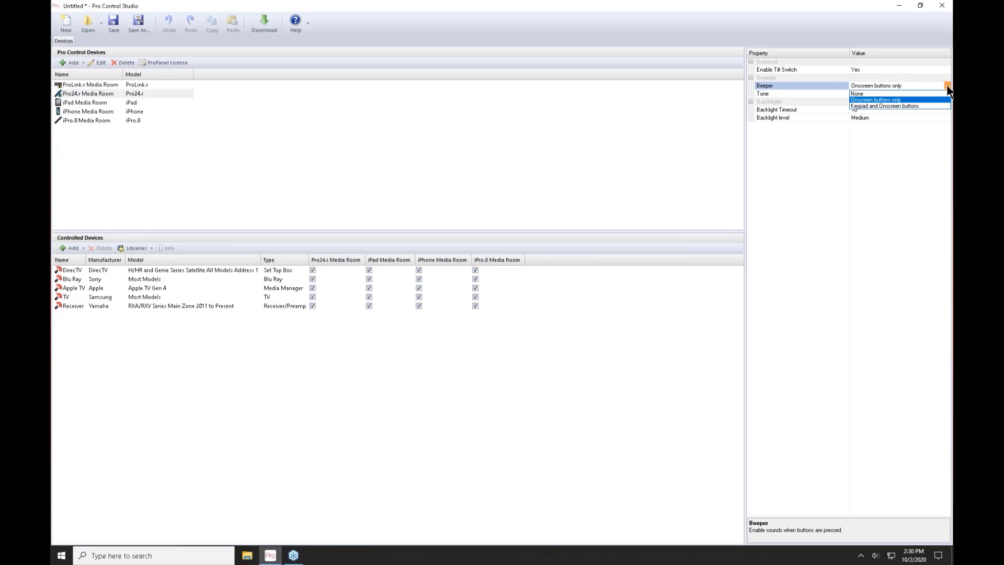
pyautogui.click(910, 82)
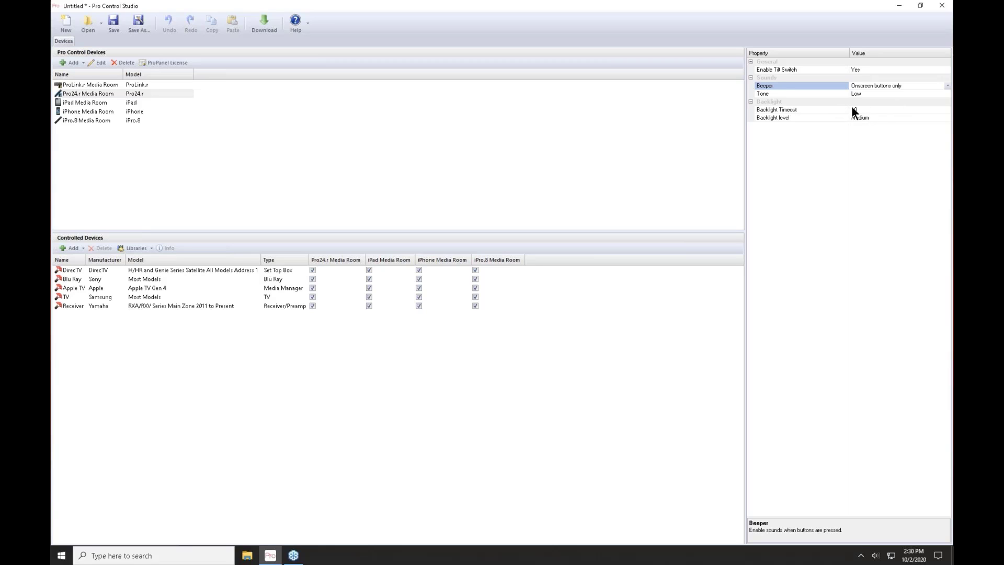
pyautogui.click(868, 109)
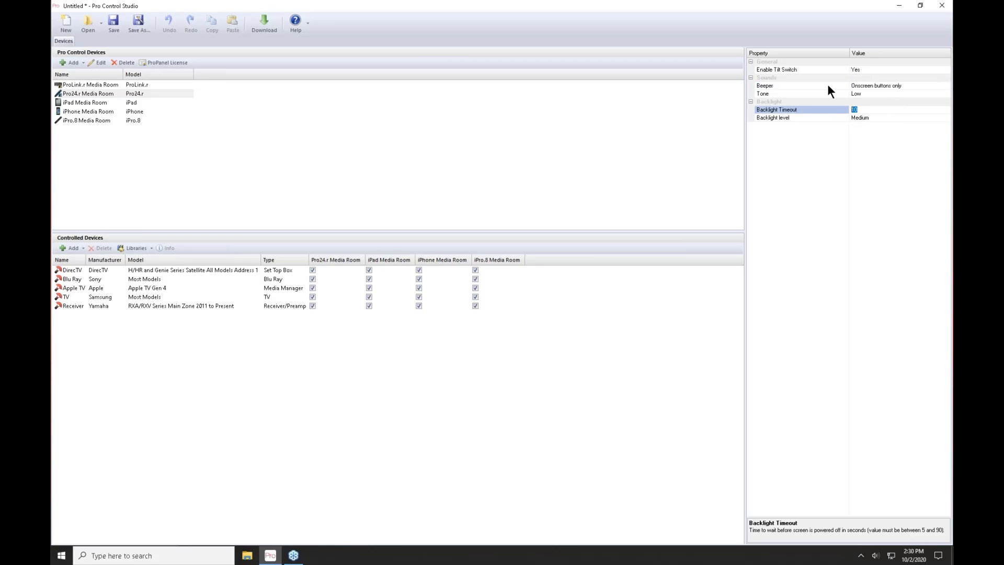
pyautogui.write('30')
pyautogui.click(890, 119)
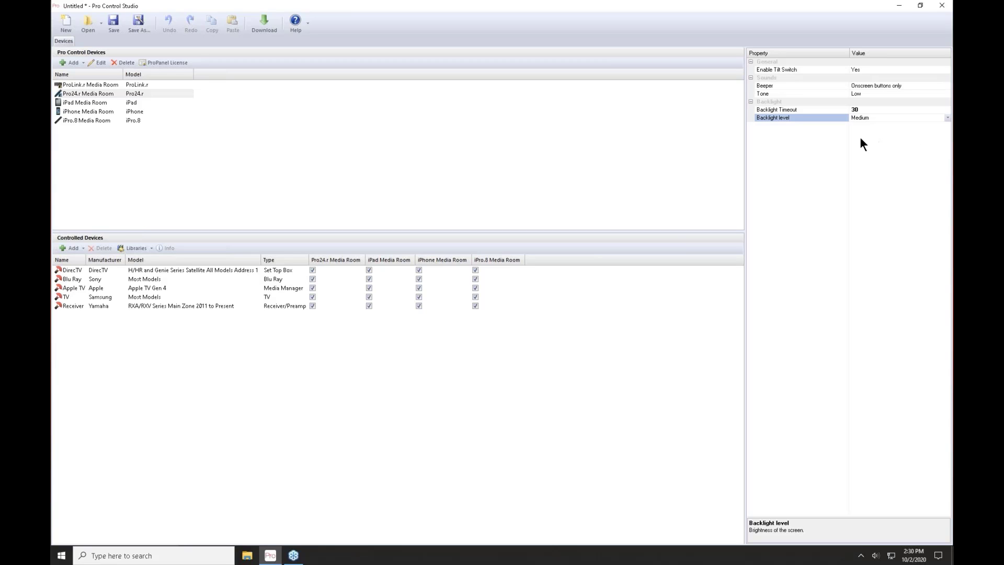
# - Check the properties of the iPad, iPhone and iPro.8 Media Room devices and of the DirecTV controlled device
pyautogui.click(73, 100)
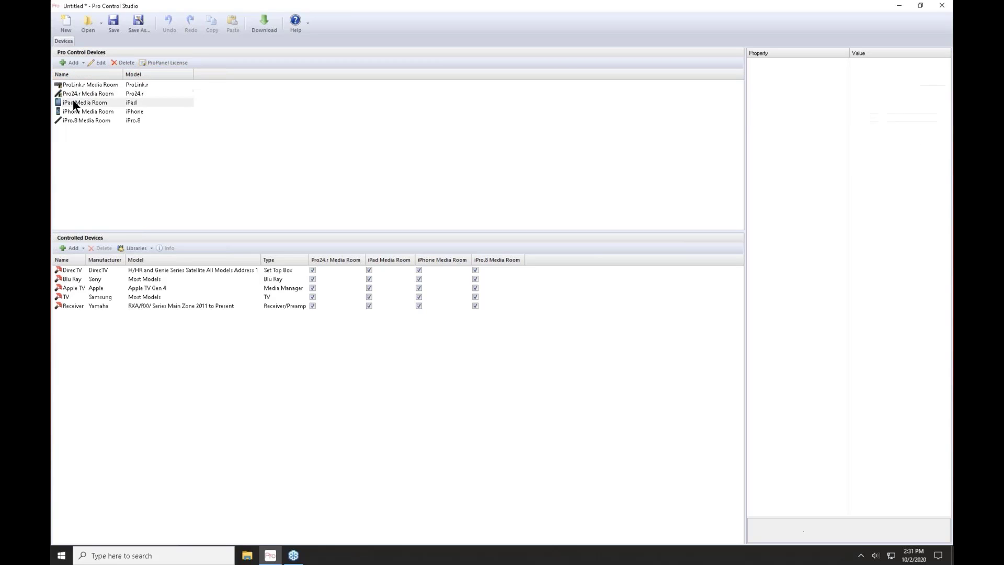
pyautogui.click(73, 111)
pyautogui.click(77, 121)
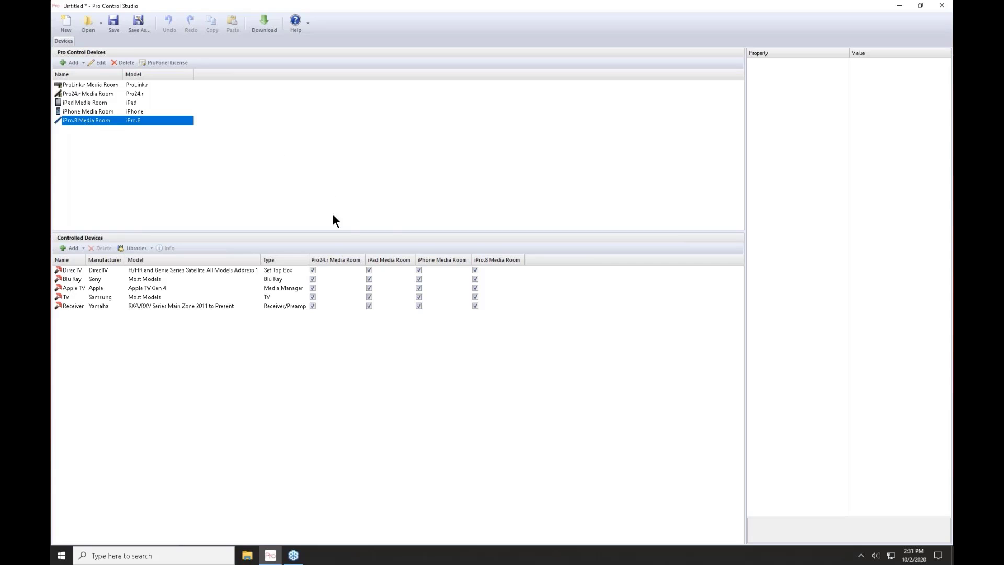
pyautogui.click(68, 270)
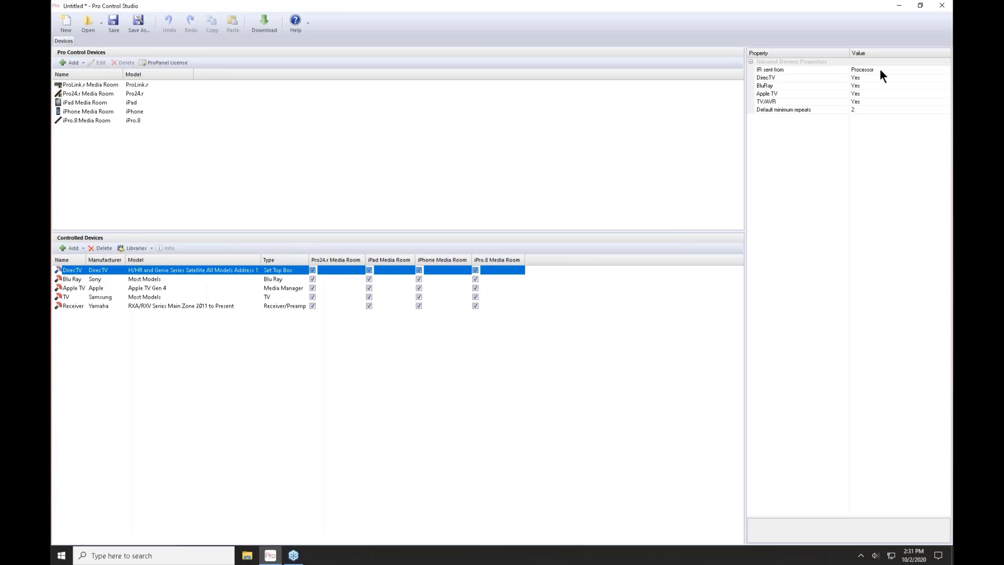
# - Try Remote Control as the sender of the DirecTV device's infrared and restore it to Processor
pyautogui.click(909, 71)
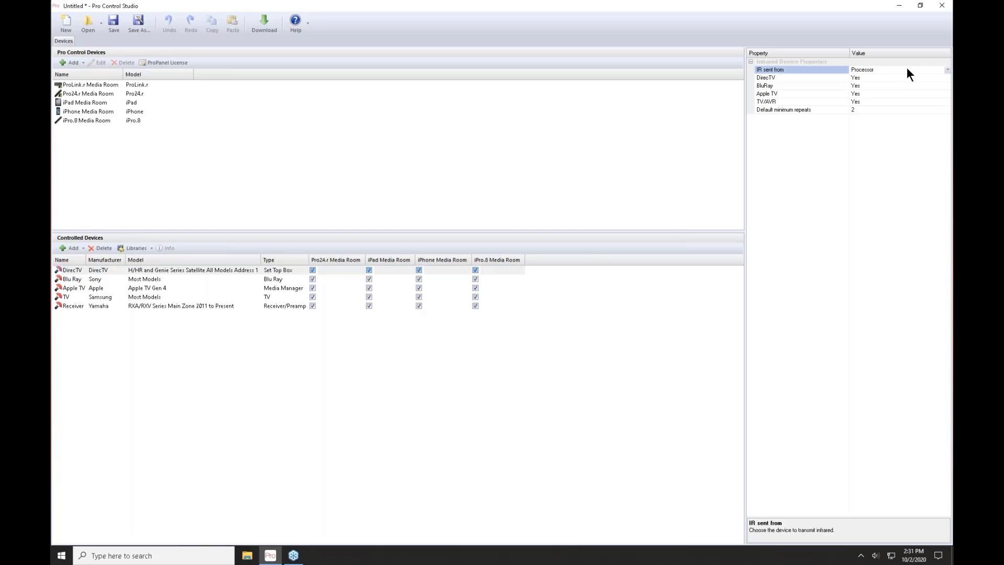
pyautogui.click(948, 69)
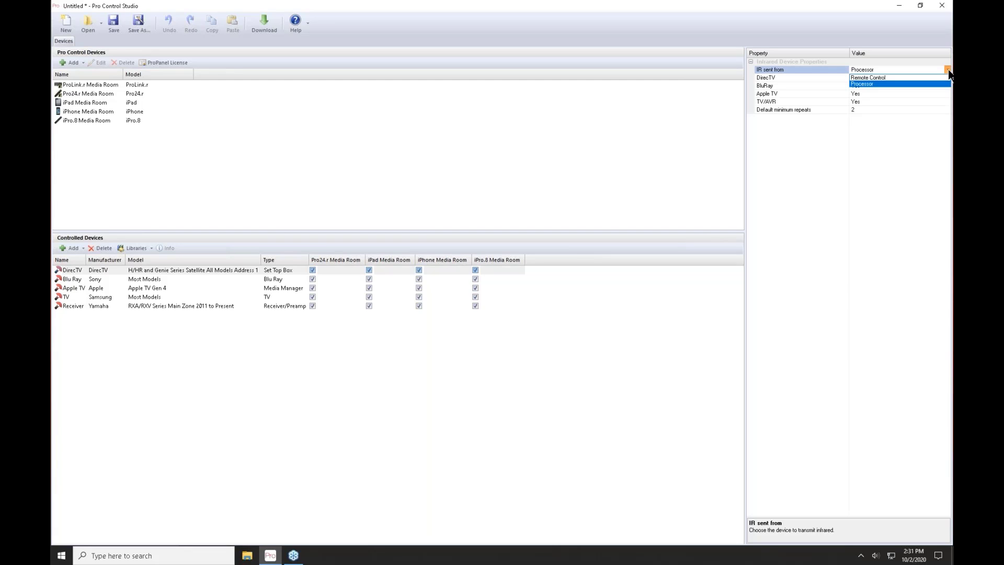
pyautogui.click(892, 79)
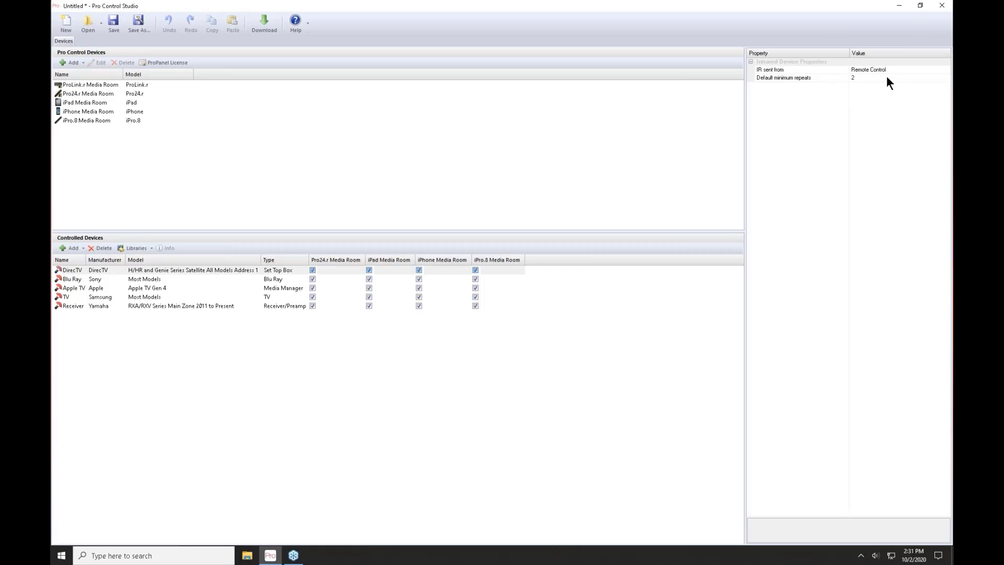
pyautogui.click(924, 68)
pyautogui.click(949, 69)
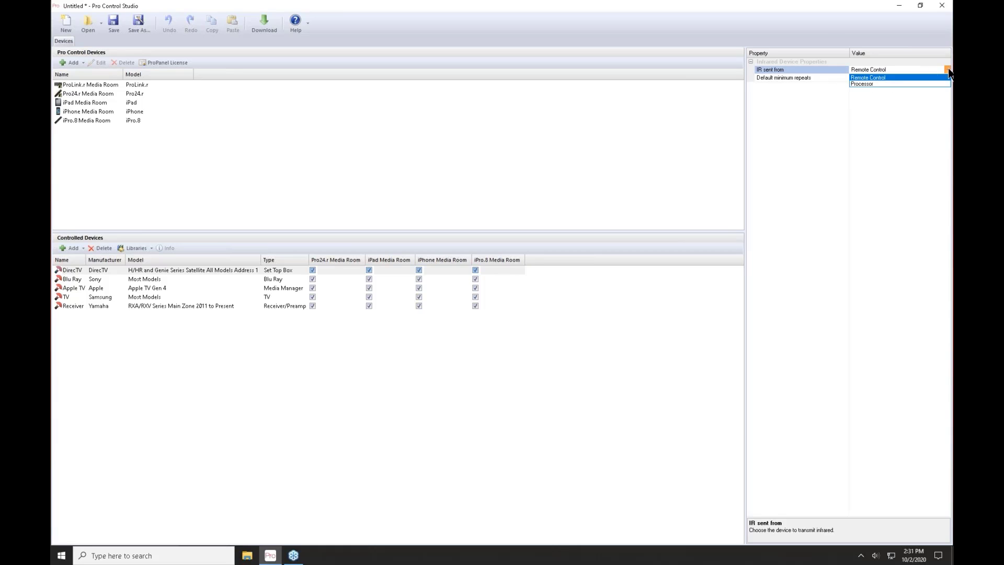
pyautogui.click(889, 83)
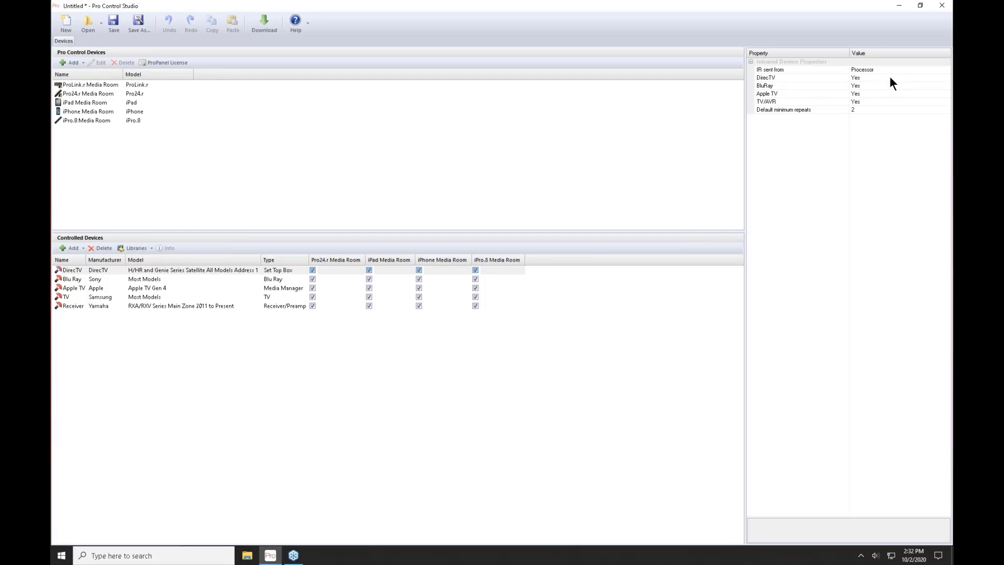
# - Turn off the BluRay, Apple TV and TV/AVR ports for the DirecTV device, leaving only the DirecTV port enabled
pyautogui.click(865, 85)
pyautogui.click(865, 94)
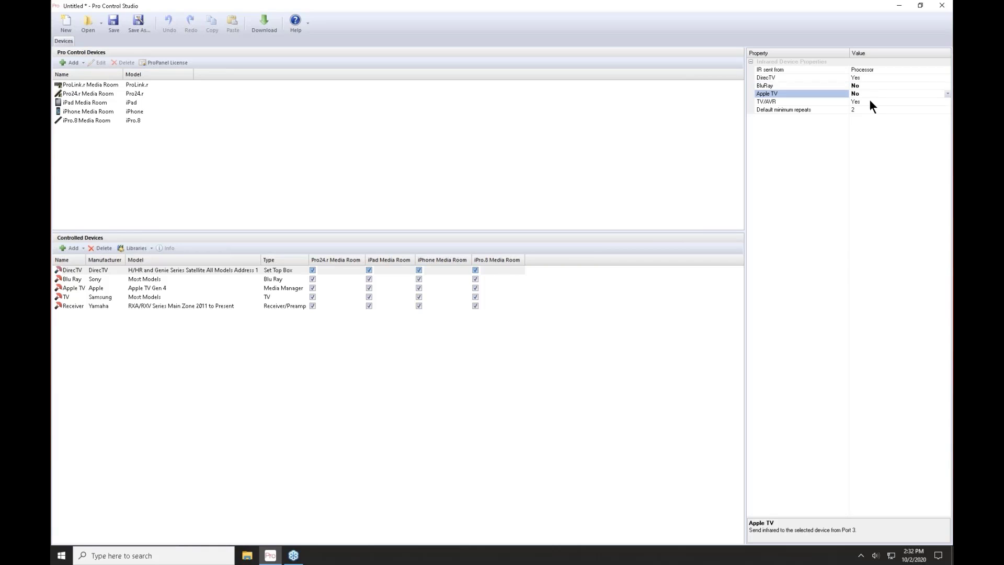
pyautogui.doubleClick(870, 101)
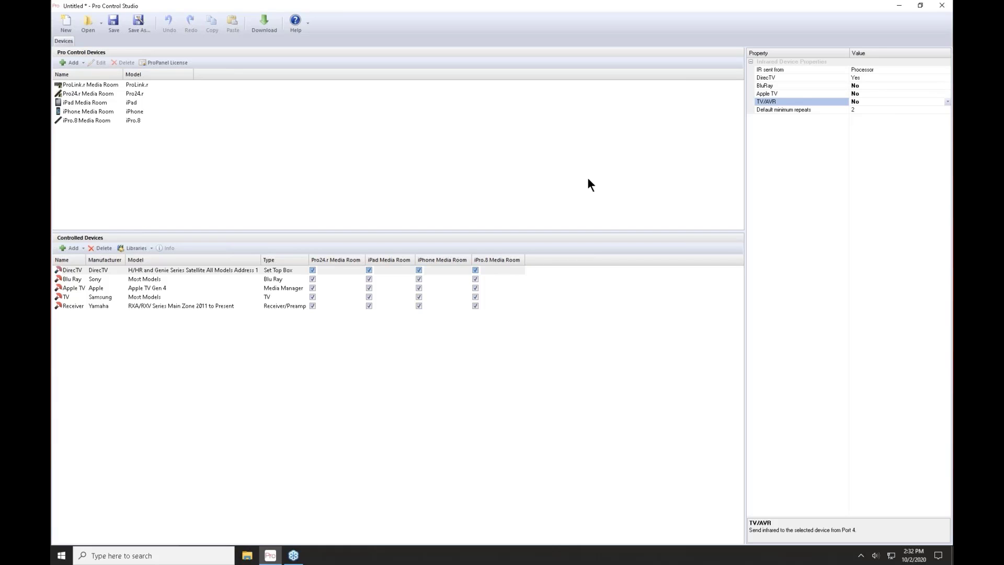
# - Turn off the DirecTV, Apple TV and TV/AVR ports for the Sony Blu Ray device, leaving only the BluRay port enabled
pyautogui.click(80, 278)
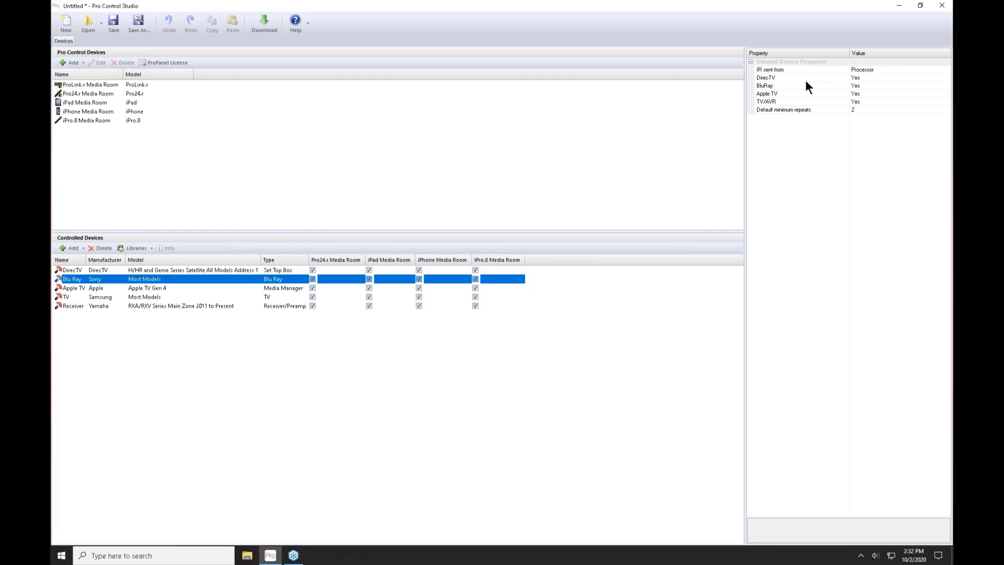
pyautogui.doubleClick(881, 78)
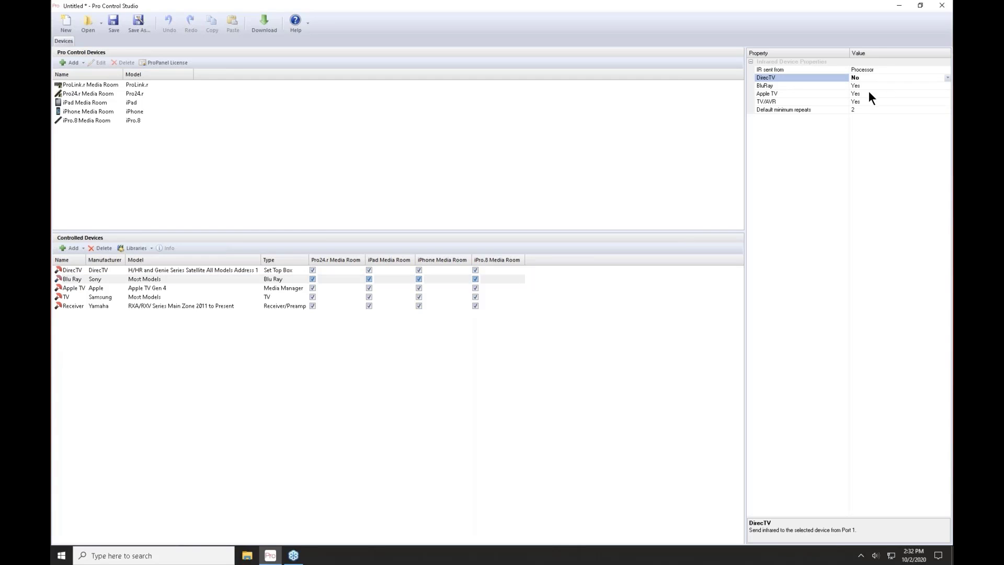
pyautogui.doubleClick(865, 93)
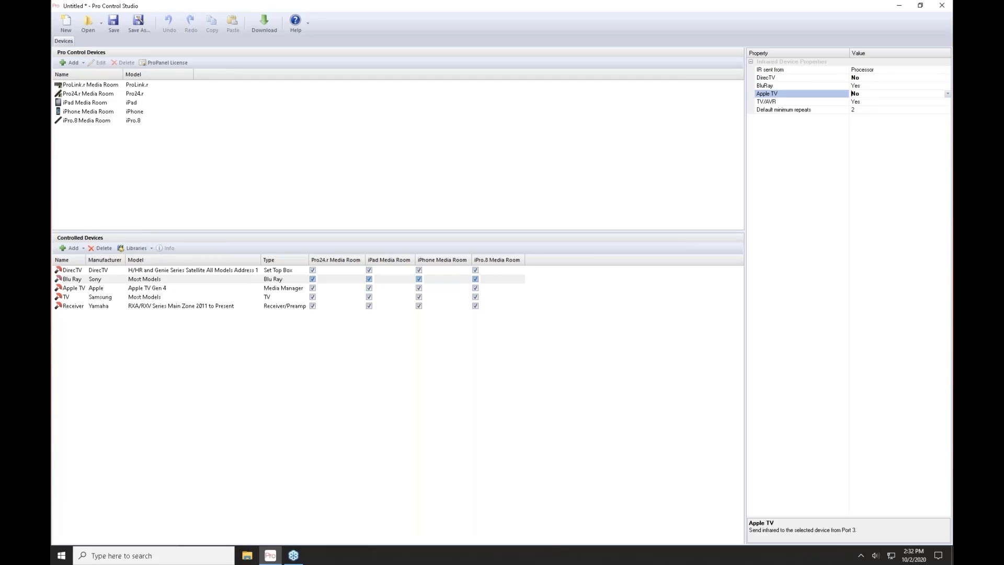
pyautogui.doubleClick(869, 101)
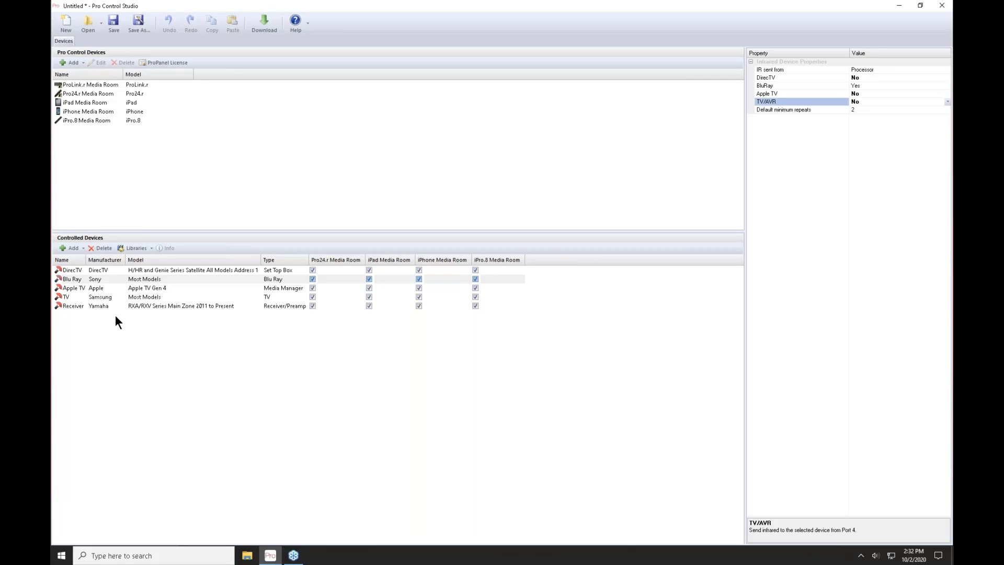
# - Save the project to the Desktop as "Media Room"
pyautogui.click(114, 23)
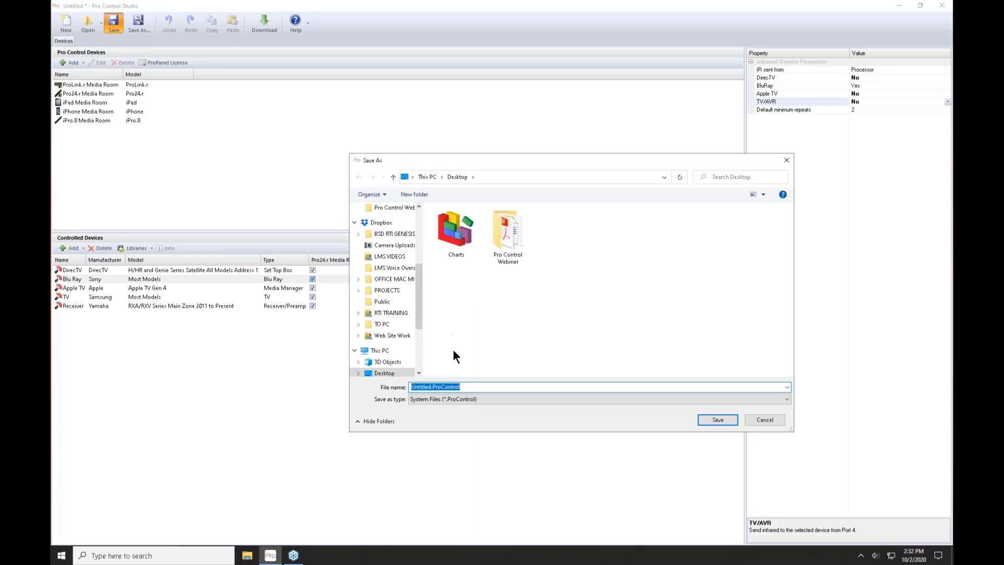
pyautogui.write('Media Room')
pyautogui.click(727, 417)
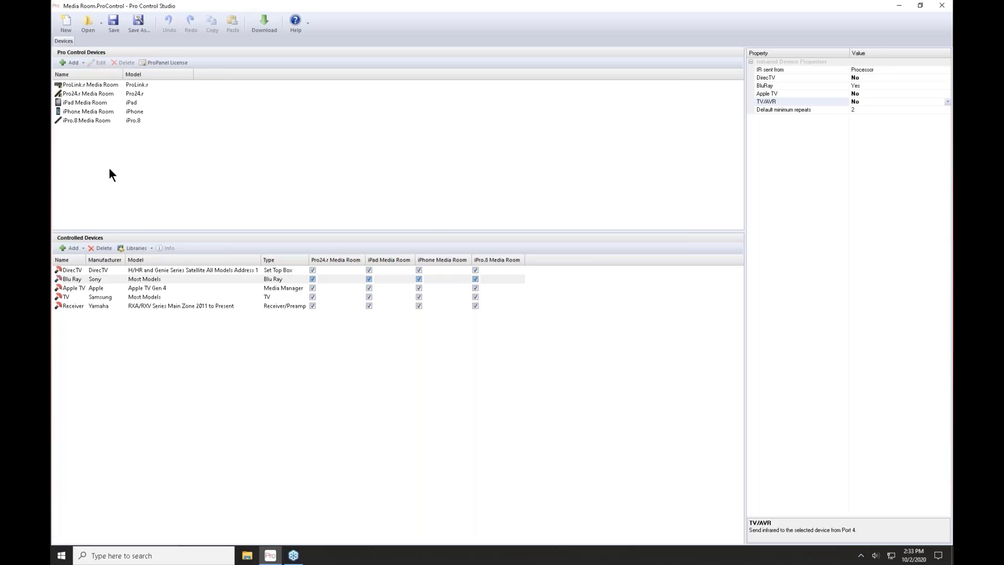
# - Open the Pro24.r Media Room remote for editing, widen its keypad view slightly and zoom the screen layout to 150%
pyautogui.doubleClick(81, 93)
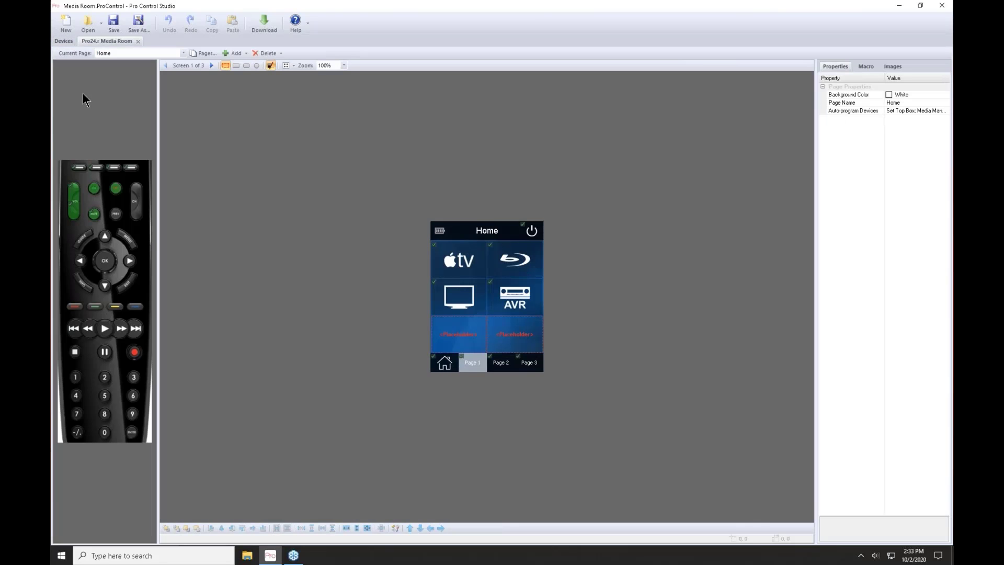
pyautogui.moveTo(158, 108)
pyautogui.mouseDown()
pyautogui.moveTo(249, 112)
pyautogui.moveTo(168, 120)
pyautogui.mouseUp()
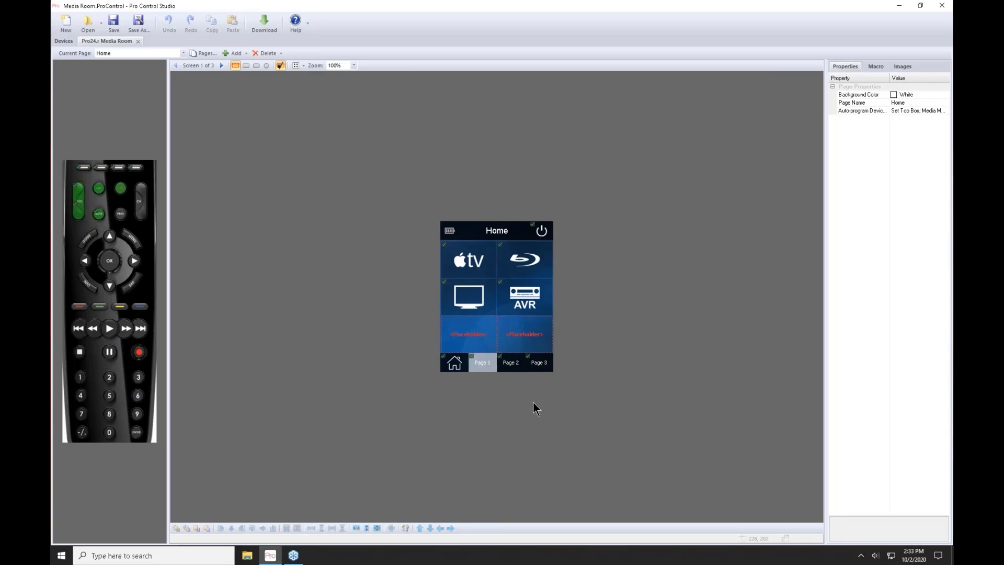
pyautogui.click(110, 331)
pyautogui.click(137, 263)
pyautogui.click(139, 352)
pyautogui.click(354, 65)
pyautogui.click(340, 103)
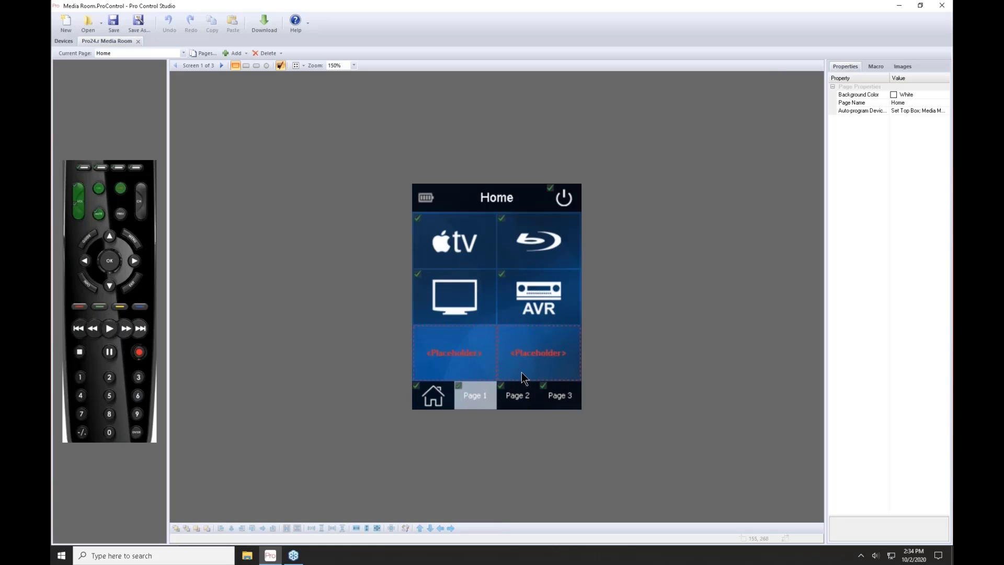
# - Inspect the two placeholder buttons on the remote's Home page and open its Blu-ray page
pyautogui.click(456, 357)
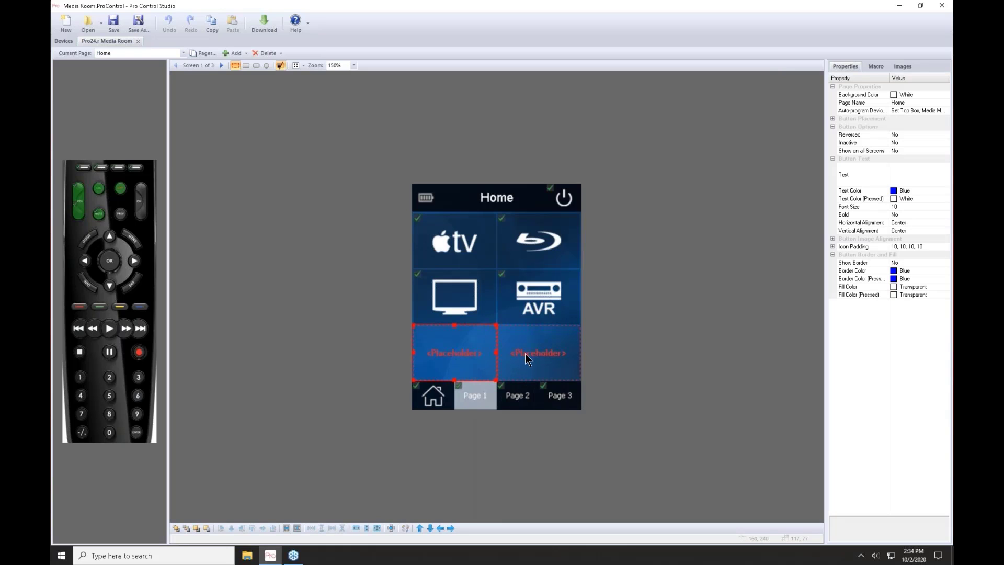
pyautogui.click(525, 354)
pyautogui.click(626, 323)
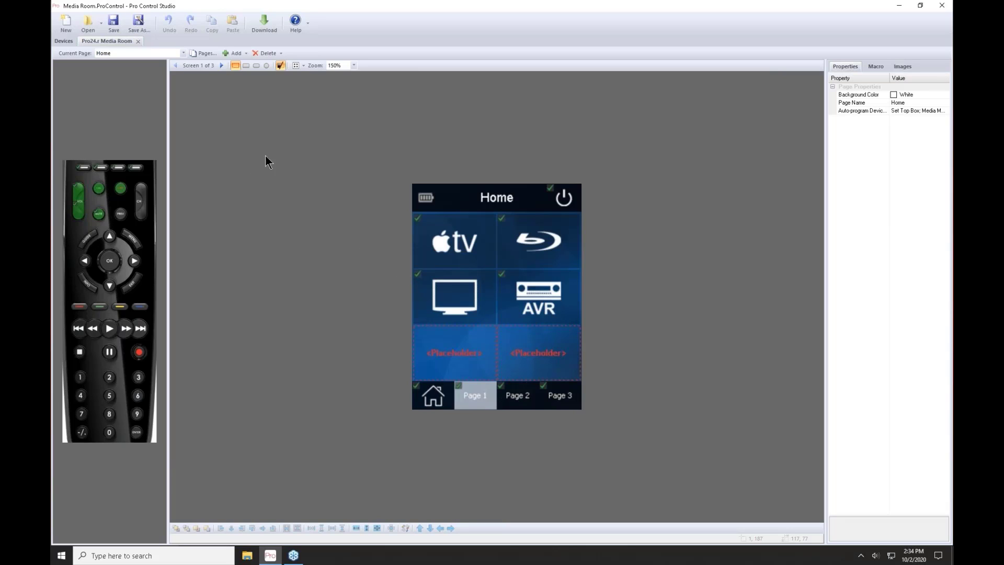
pyautogui.click(183, 52)
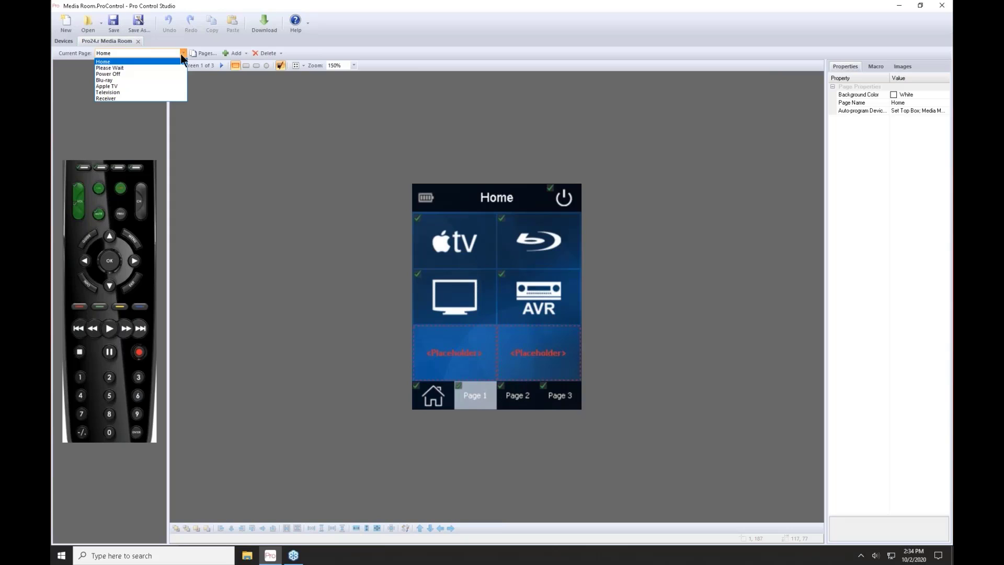
pyautogui.click(166, 80)
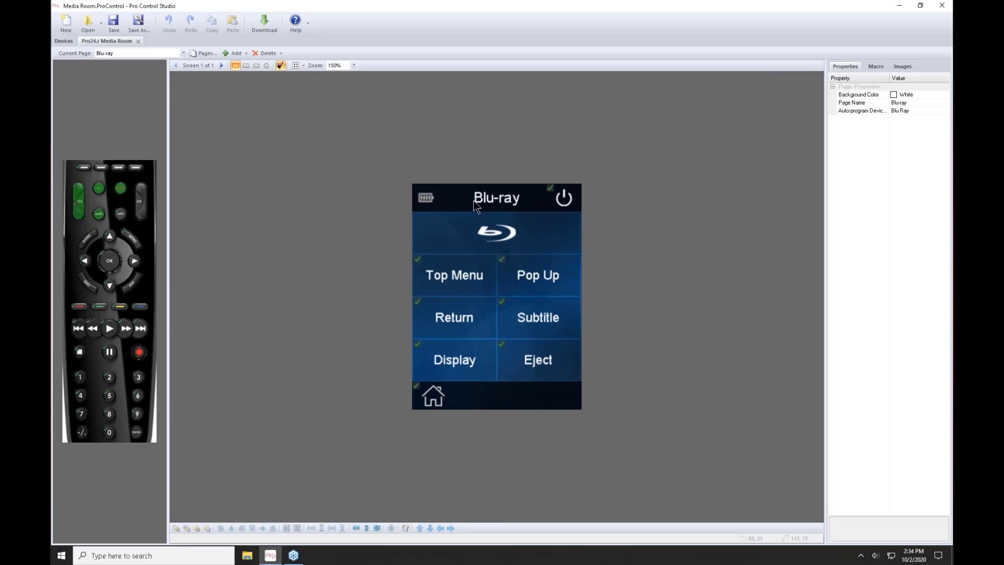
# - Widen the button properties area and show the macro assigned to the Top Menu button on the Blu-ray page
pyautogui.click(463, 289)
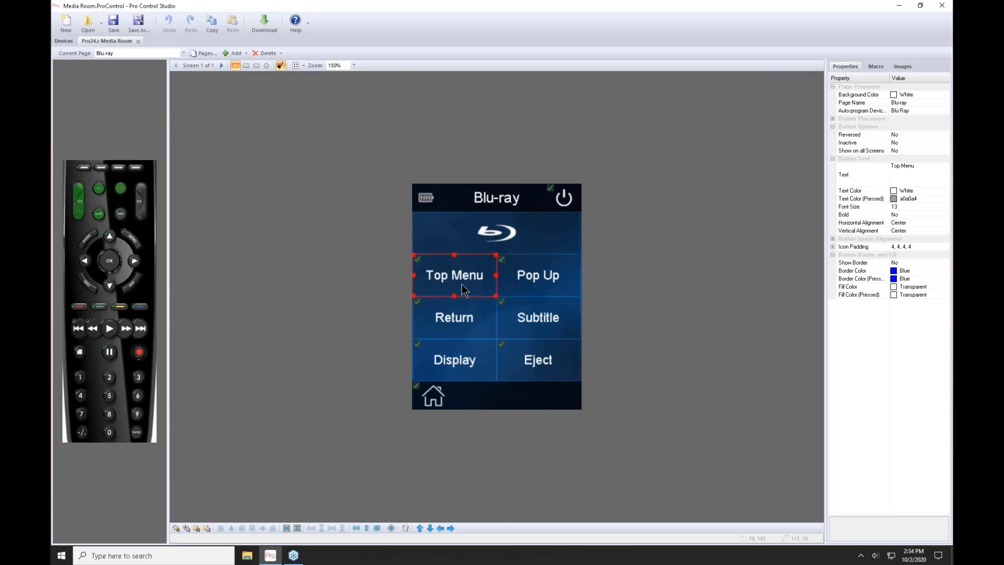
pyautogui.click(518, 277)
pyautogui.click(110, 329)
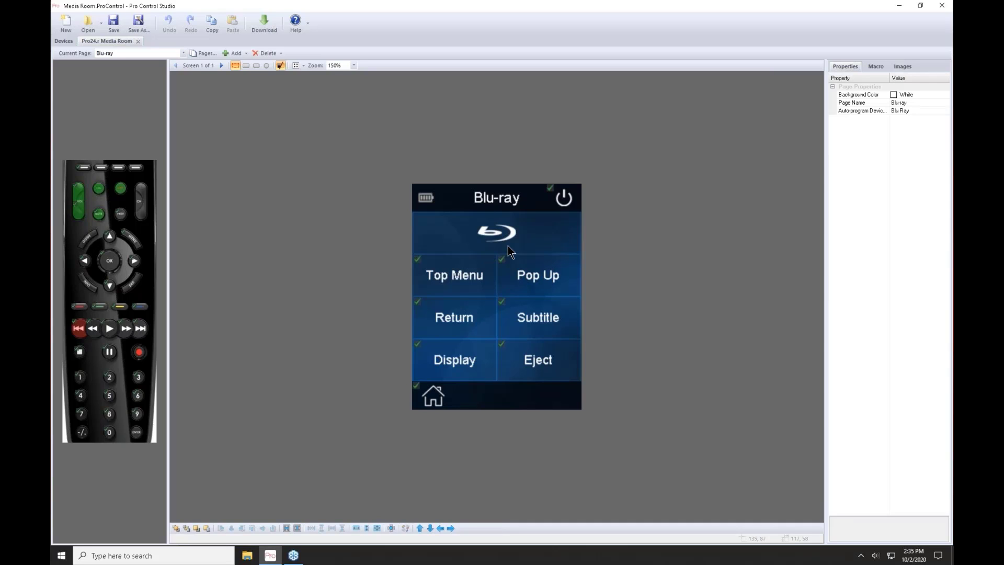
pyautogui.click(442, 288)
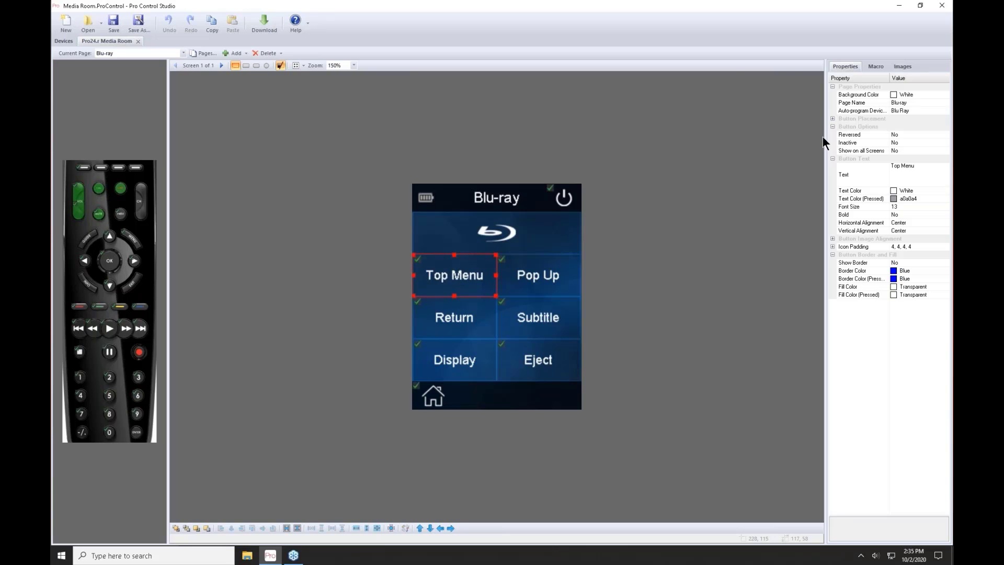
pyautogui.moveTo(824, 138); pyautogui.dragTo(735, 139)
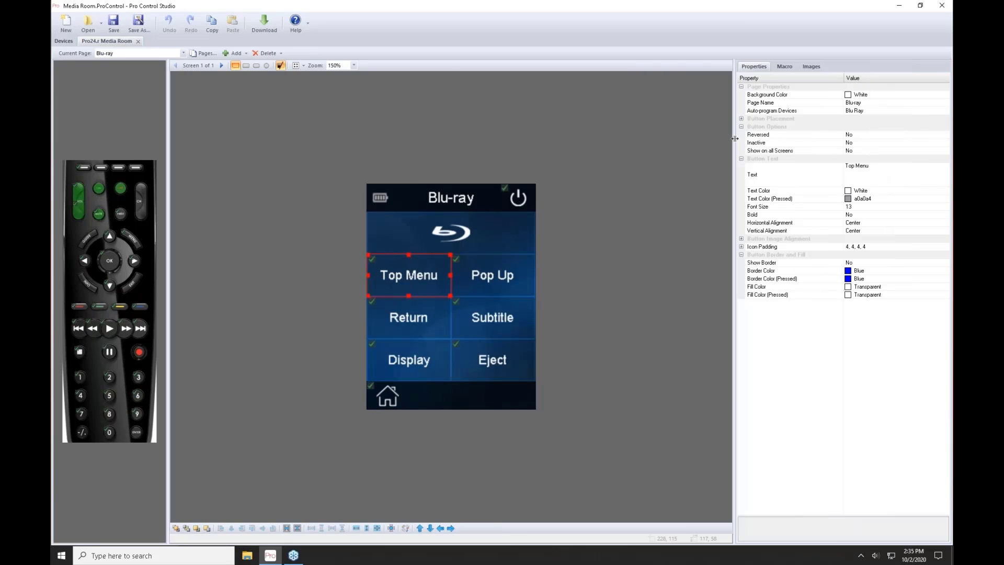
pyautogui.click(783, 68)
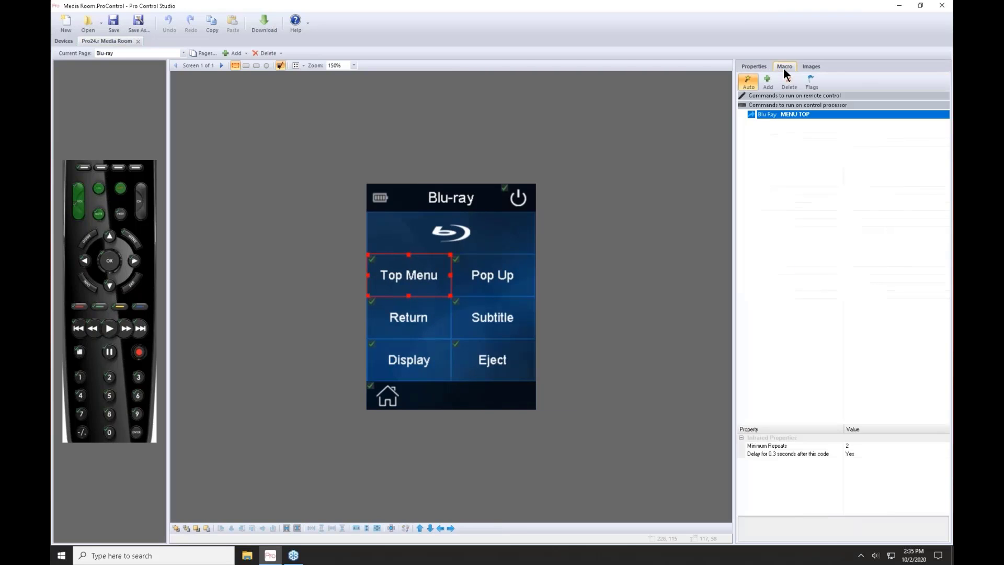
# - Inspect the macro commands assigned to the Pop Up, Return, Display and Eject buttons
pyautogui.click(477, 277)
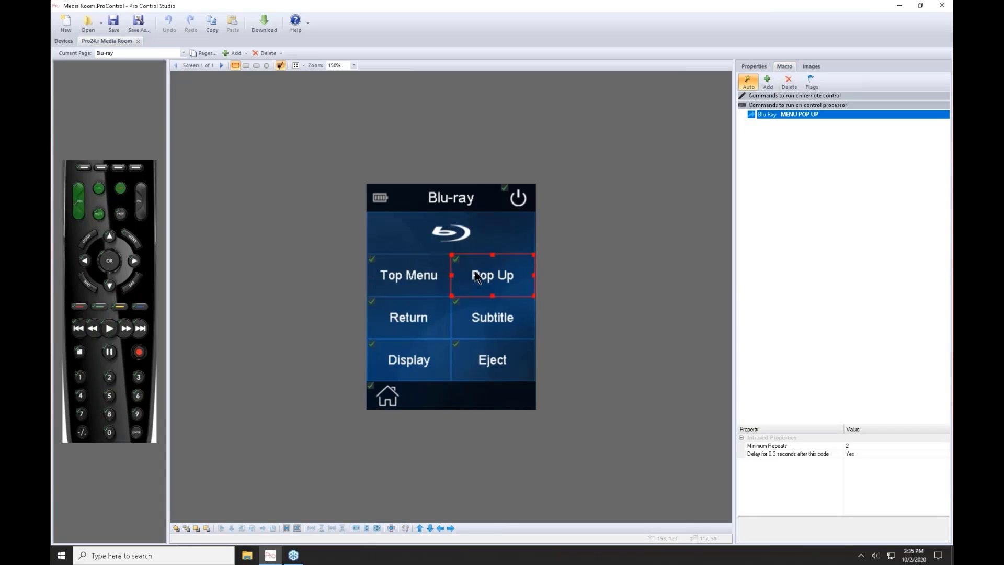
pyautogui.click(480, 309)
pyautogui.click(420, 321)
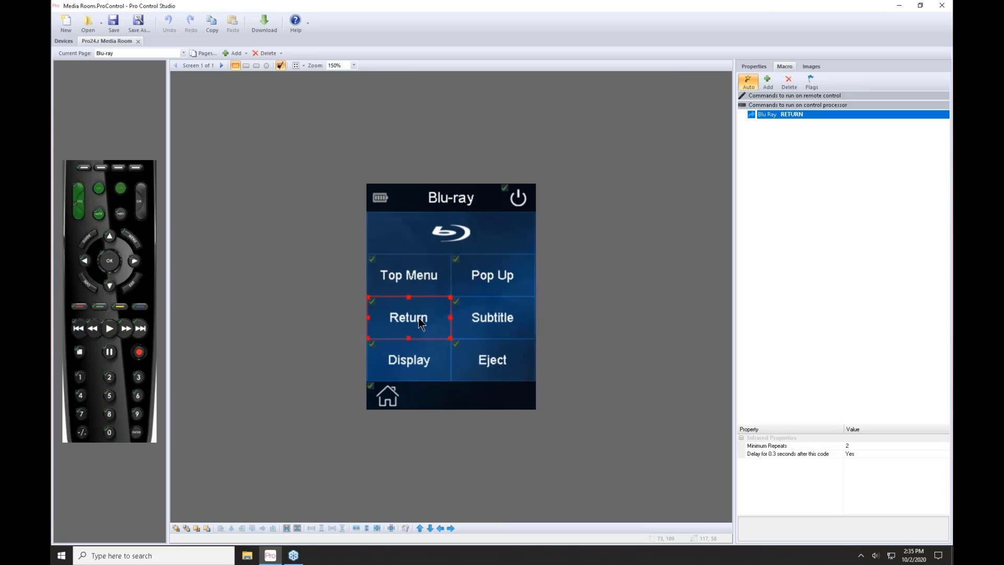
pyautogui.click(413, 359)
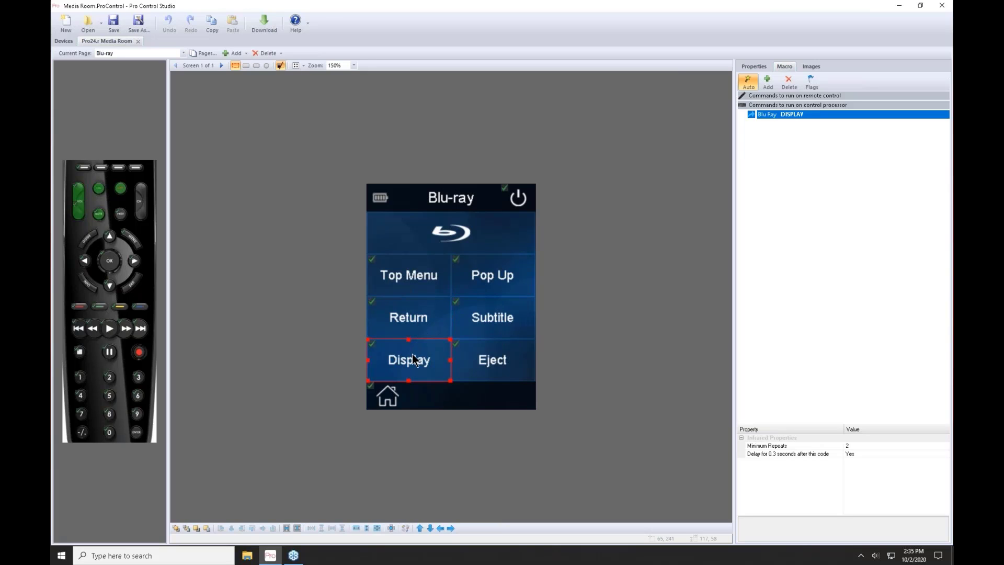
pyautogui.click(468, 361)
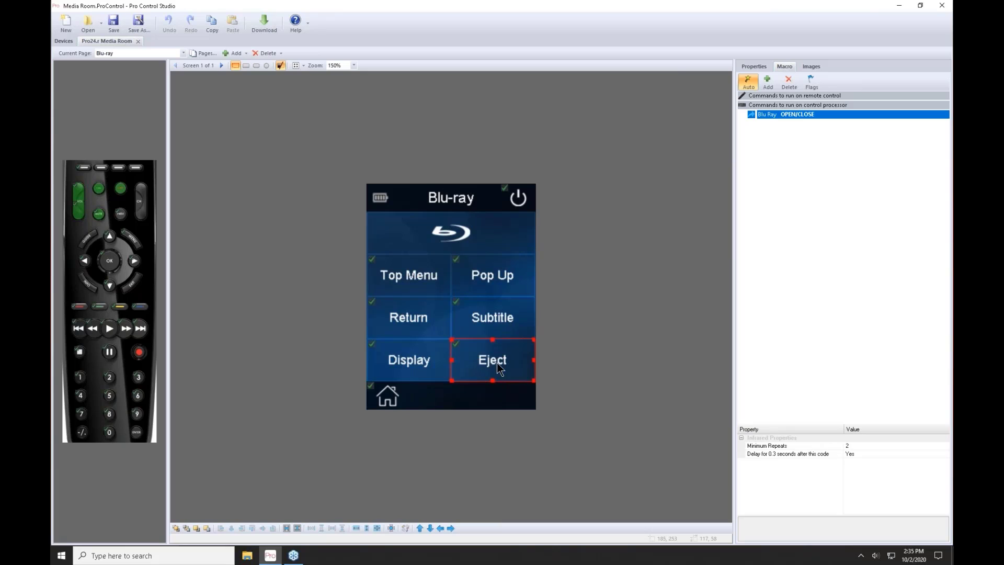
# - Replace the Eject button's automatic macro command with the Blu Ray device's SUBTITLE command
pyautogui.click(789, 82)
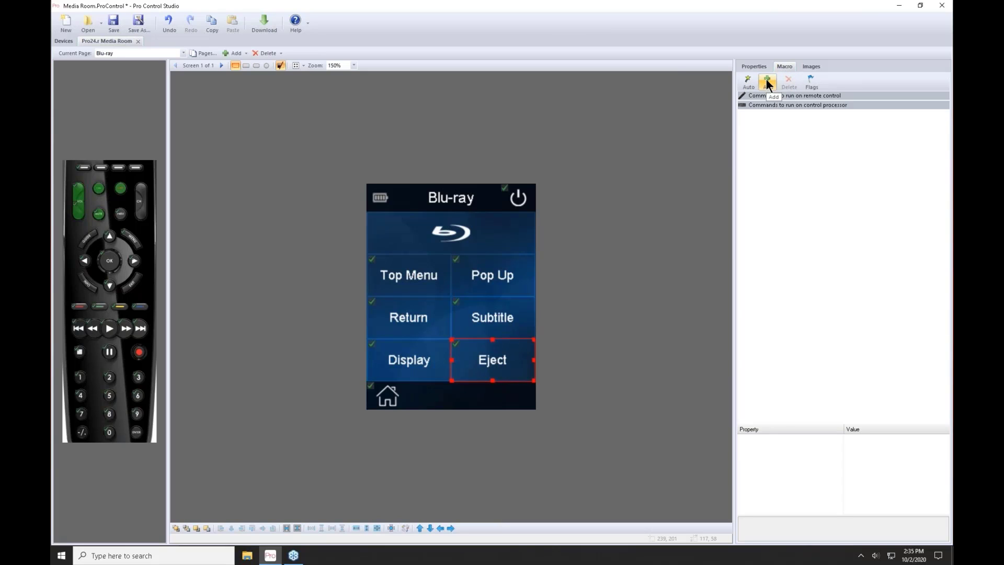
pyautogui.click(766, 81)
pyautogui.moveTo(487, 155); pyautogui.dragTo(619, 128)
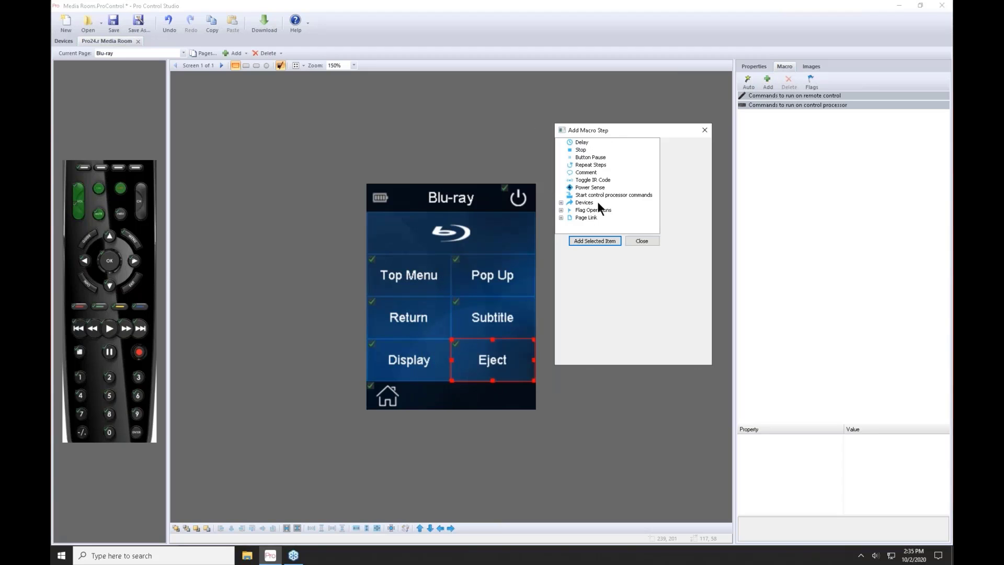
pyautogui.click(561, 202)
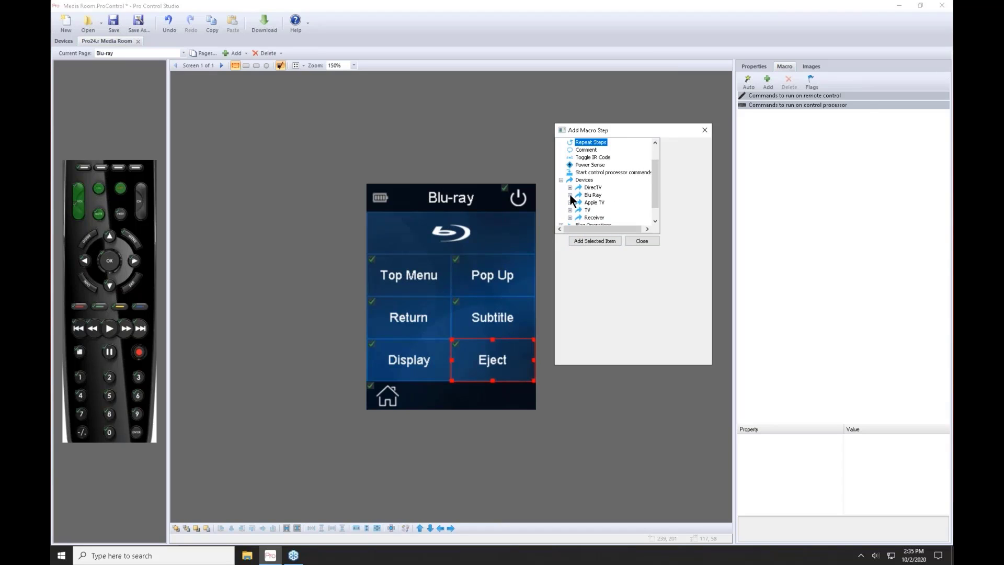
pyautogui.click(570, 194)
pyautogui.scroll(-5, 593, 188)
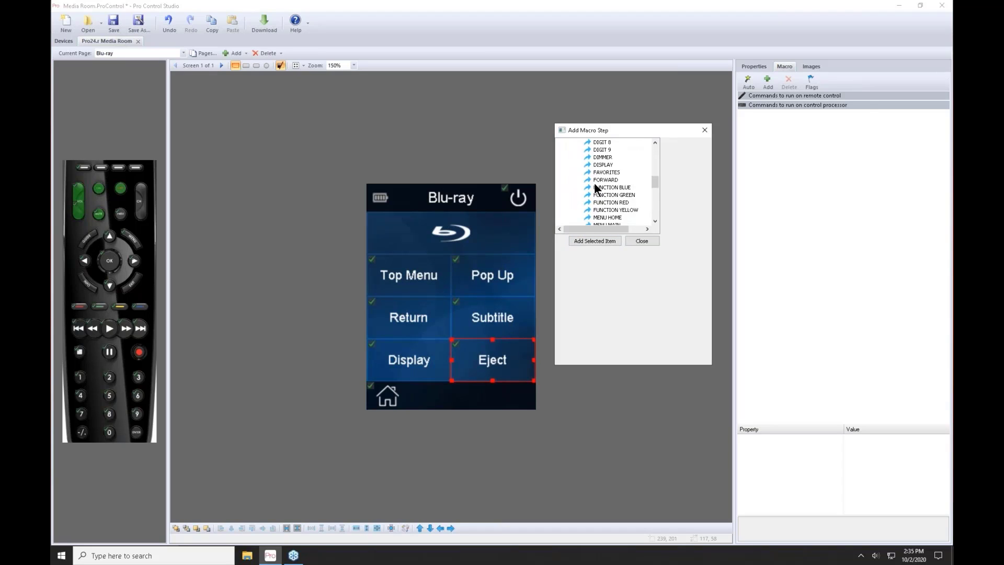
pyautogui.scroll(-3, 594, 184)
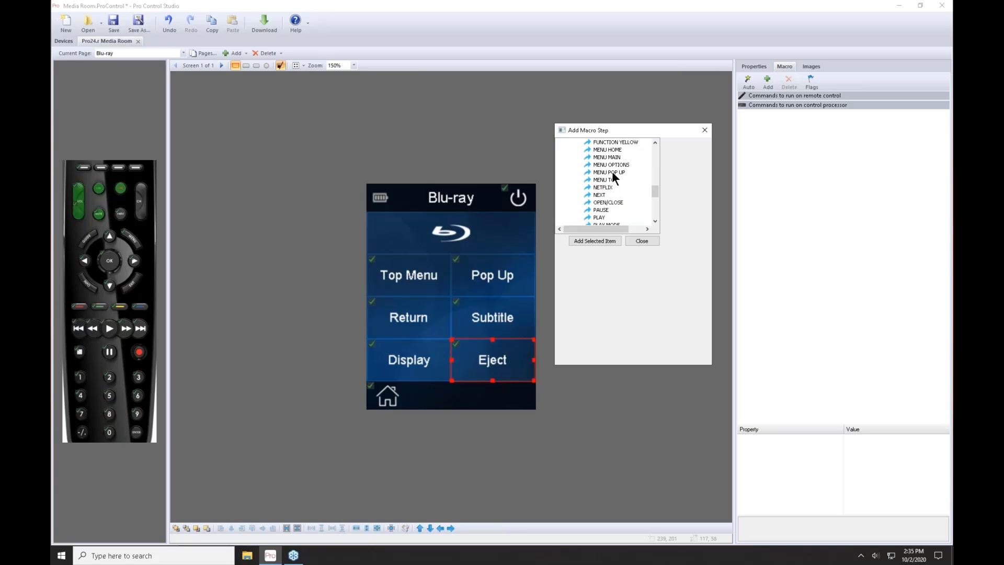
pyautogui.scroll(-4, 612, 172)
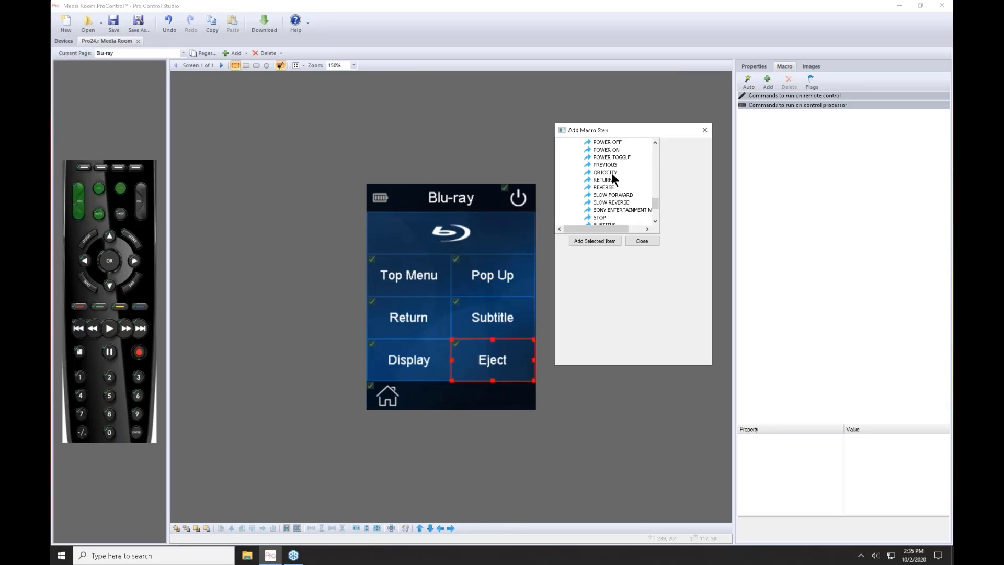
pyautogui.scroll(-2, 611, 172)
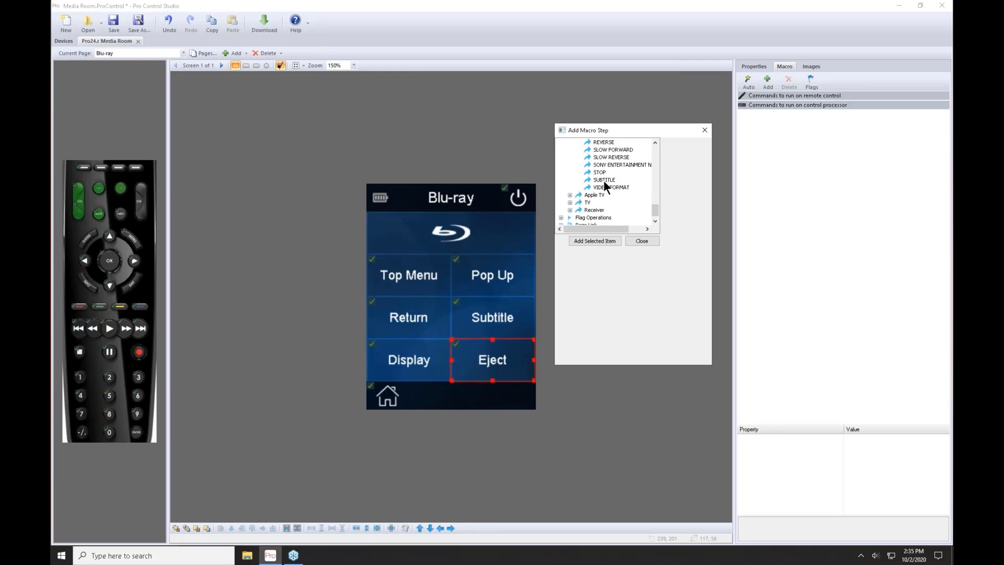
pyautogui.doubleClick(605, 179)
# - Change the Eject button's text to "Subtitle"
pyautogui.click(466, 360)
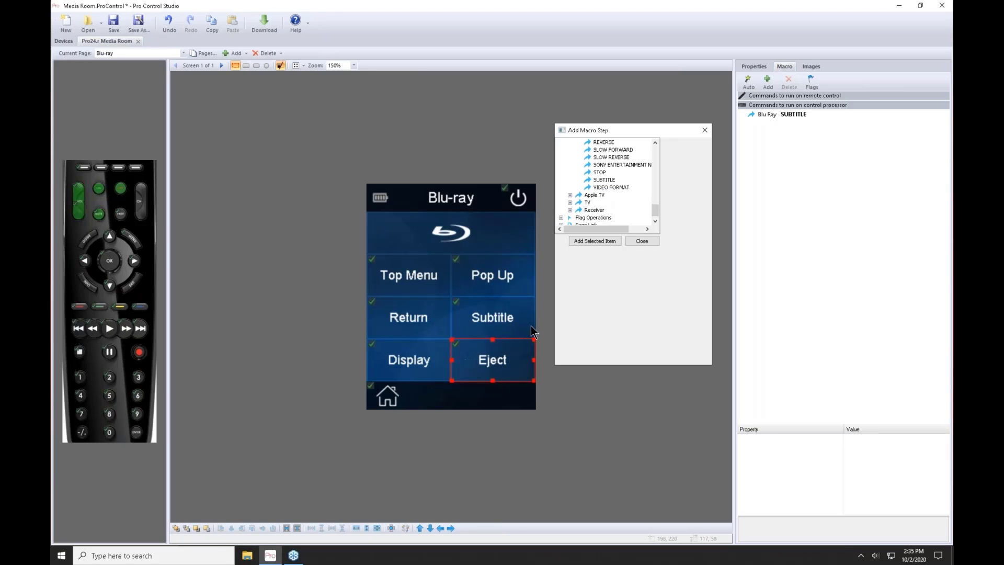
pyautogui.click(752, 65)
pyautogui.click(877, 160)
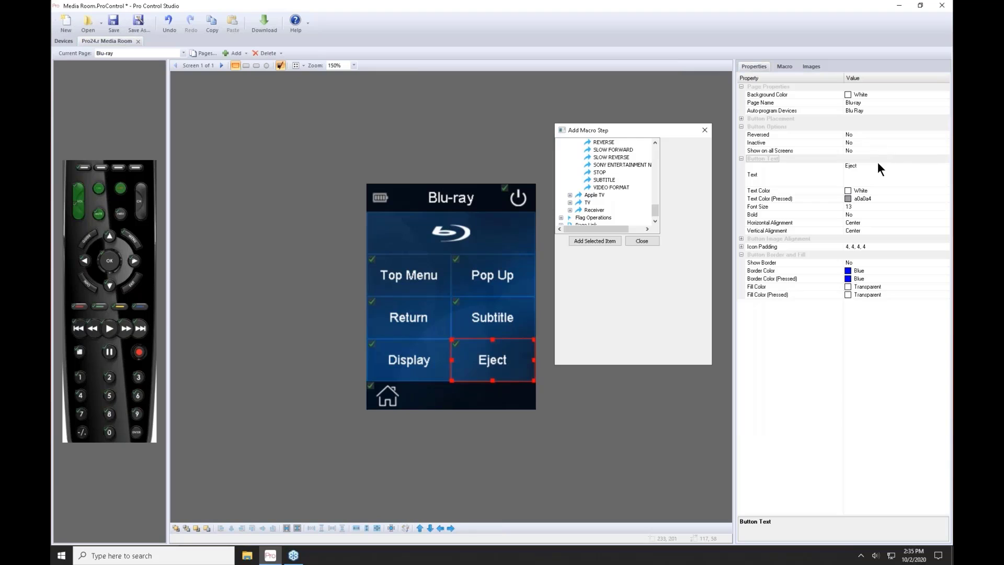
pyautogui.click(873, 163)
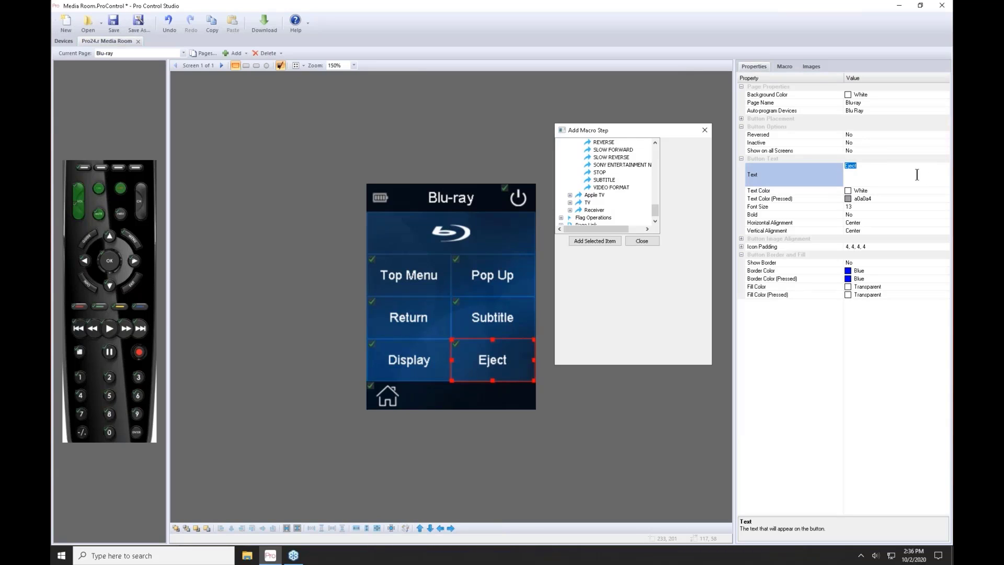
pyautogui.write('Subtitle')
# - Expand the button's placement and icon padding properties and set its text color to yellow
pyautogui.click(741, 118)
pyautogui.click(741, 280)
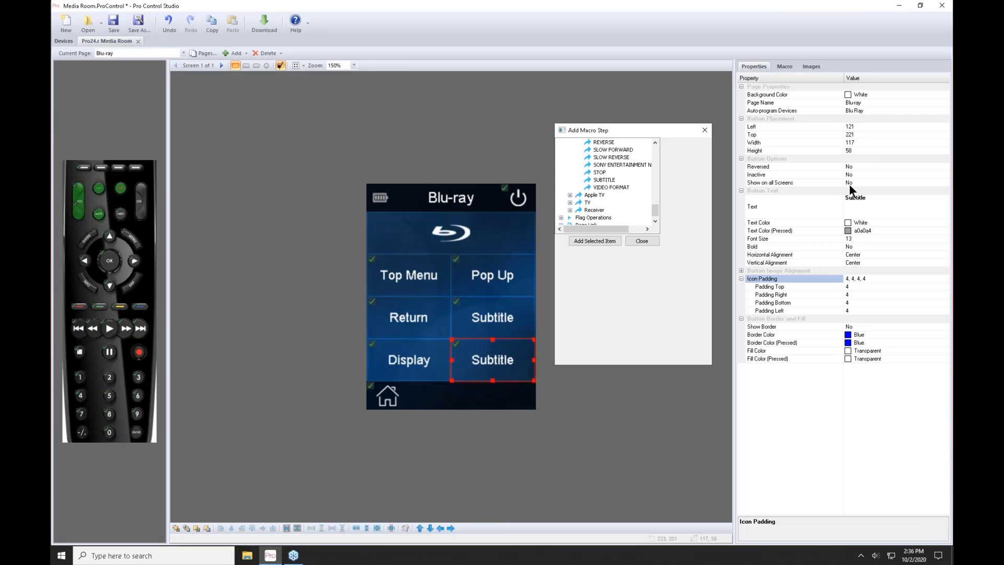
pyautogui.click(873, 223)
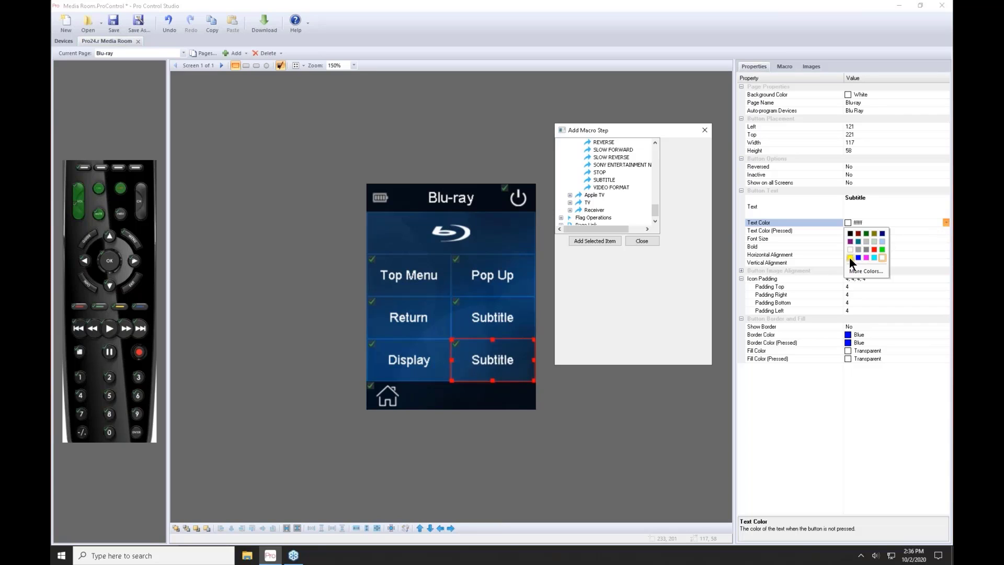
pyautogui.click(855, 270)
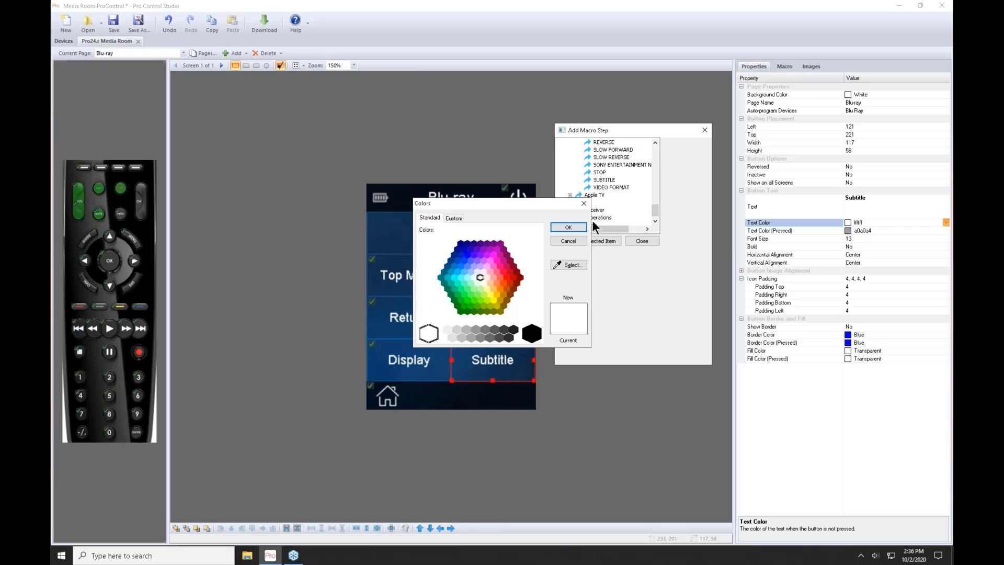
pyautogui.click(582, 203)
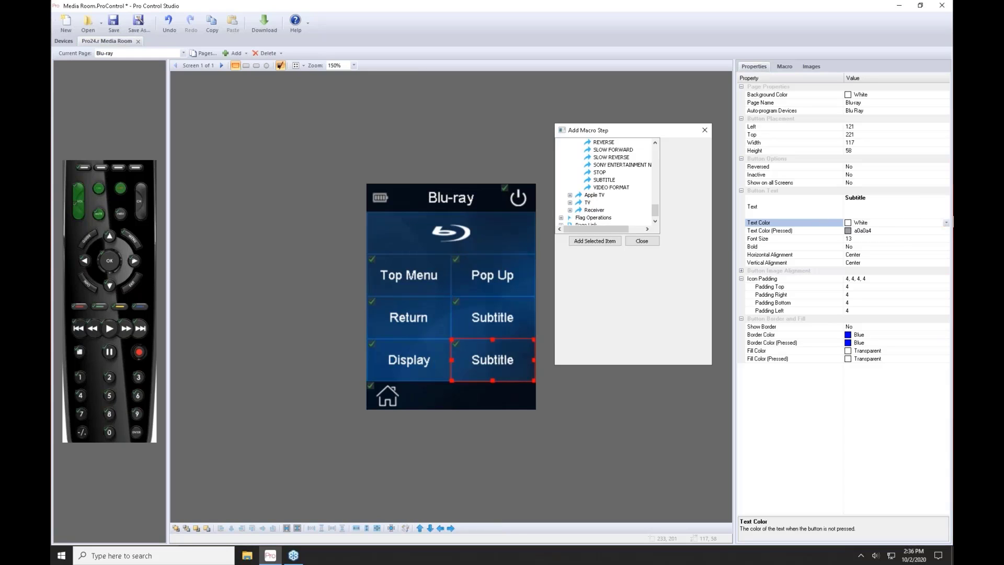
pyautogui.click(946, 222)
pyautogui.click(851, 257)
# - Clear the yellow button's text, search the image library for "netflix" and place the plain NETFLIX wordmark on the button
pyautogui.click(873, 199)
pyautogui.moveTo(873, 199); pyautogui.dragTo(823, 202)
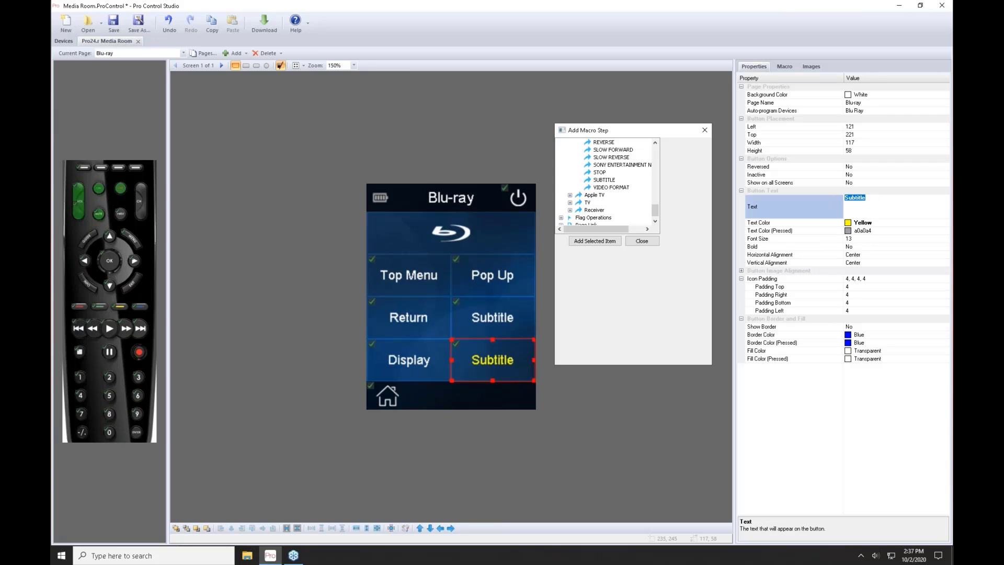
pyautogui.press('BackSpace')
pyautogui.click(812, 67)
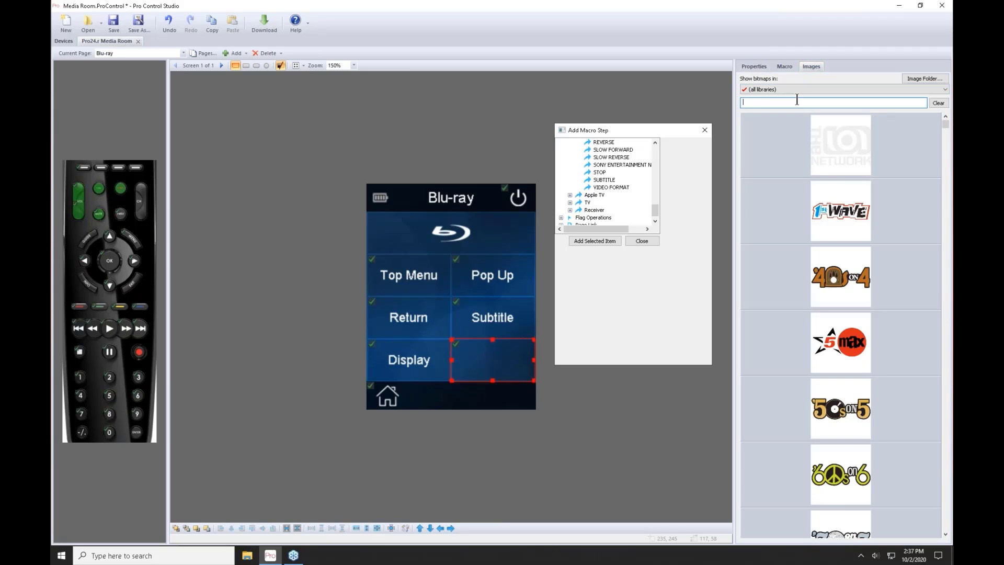
pyautogui.write('netflix')
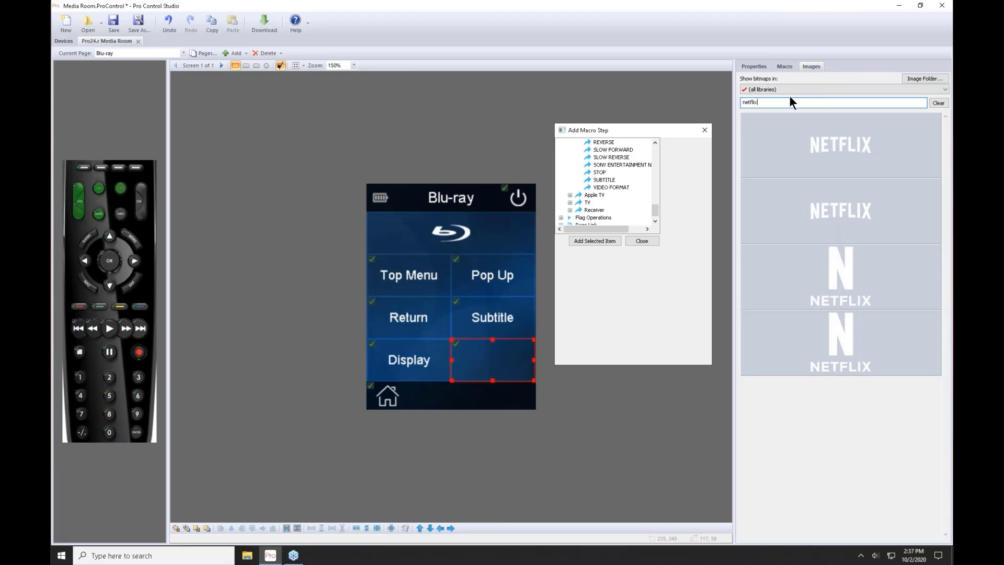
pyautogui.moveTo(830, 142); pyautogui.dragTo(492, 360)
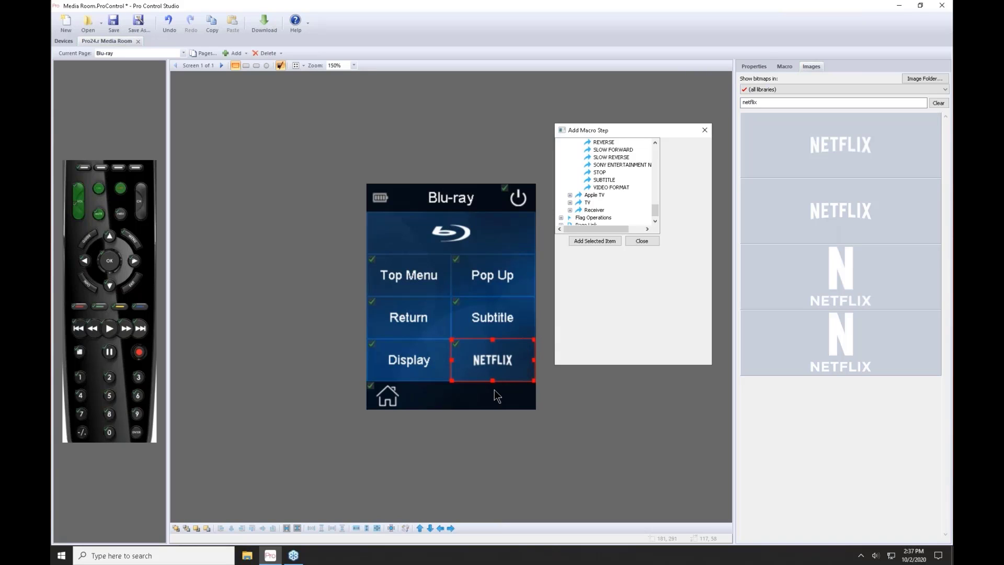
# - Replace the SUBTITLE command in the logo button's macro with the Blu Ray device's NETFLIX command
pyautogui.click(783, 70)
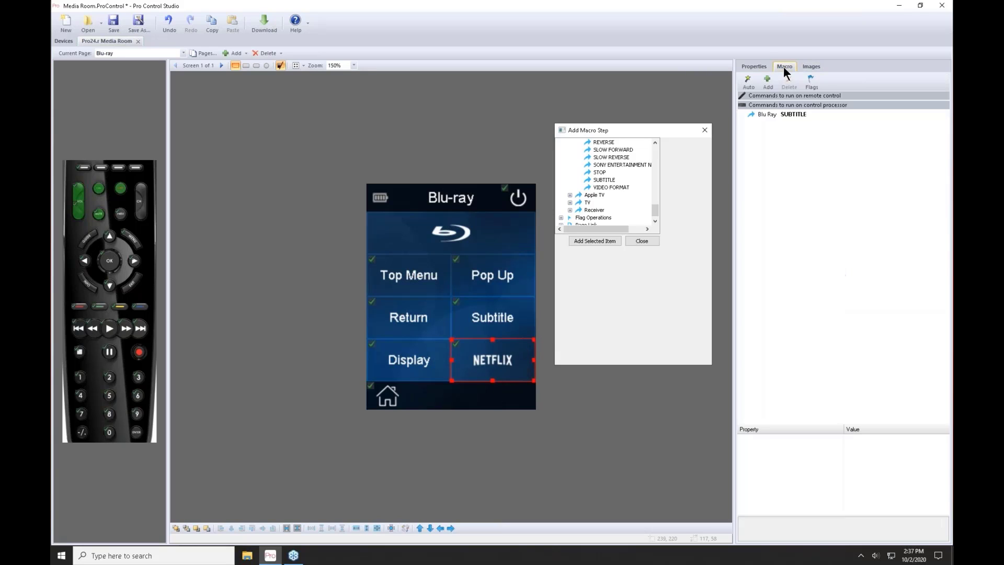
pyautogui.click(791, 116)
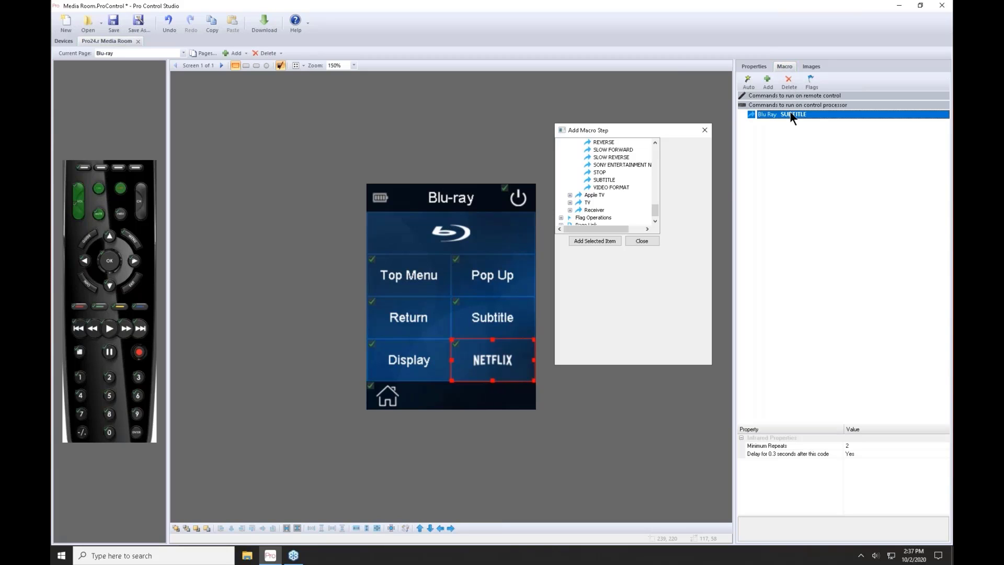
pyautogui.press('Delete')
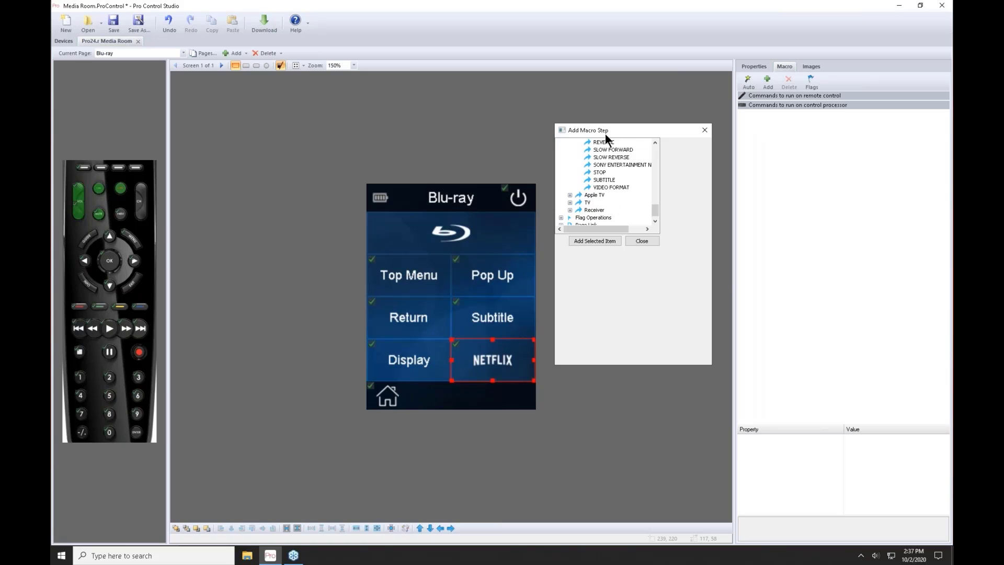
pyautogui.moveTo(604, 129); pyautogui.dragTo(604, 58)
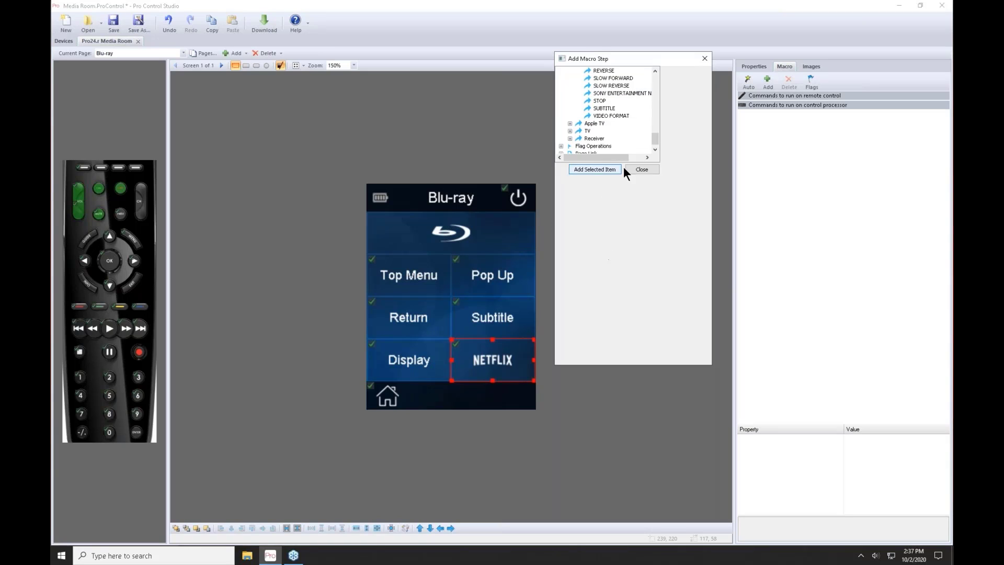
pyautogui.click(635, 158)
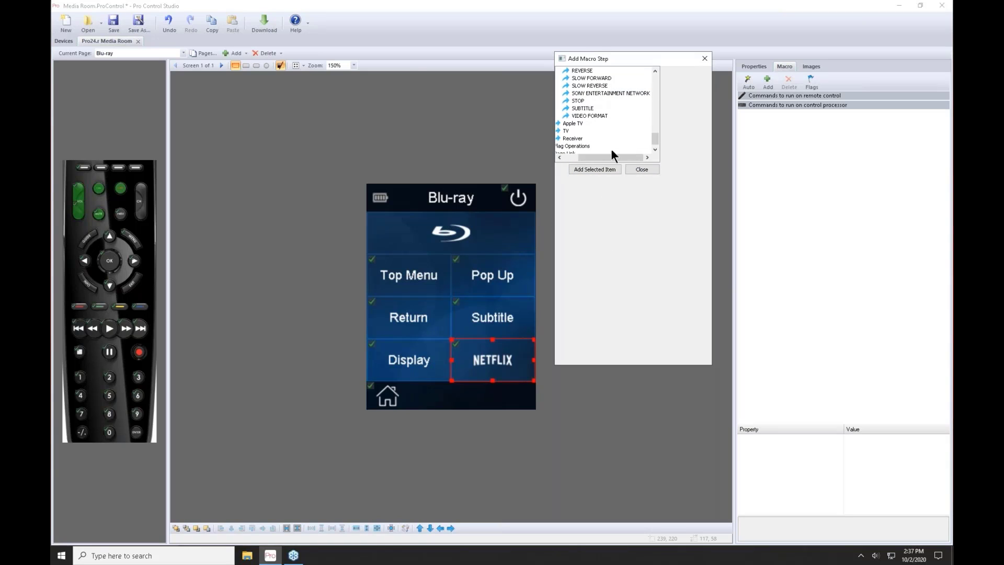
pyautogui.click(560, 157)
pyautogui.click(655, 128)
pyautogui.moveTo(657, 129); pyautogui.dragTo(655, 113)
pyautogui.doubleClick(604, 124)
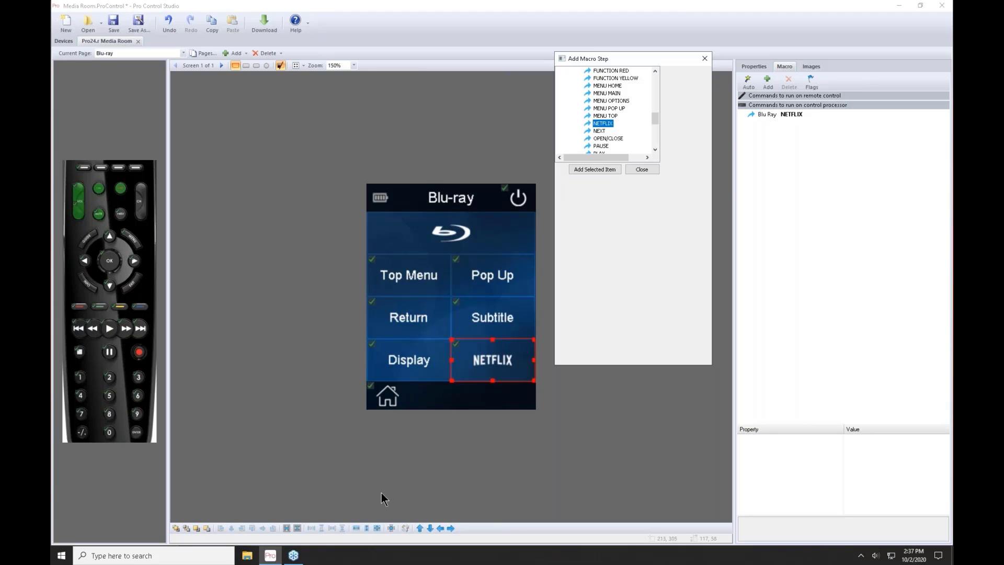
# - Open the remote's Apple TV page
pyautogui.click(182, 50)
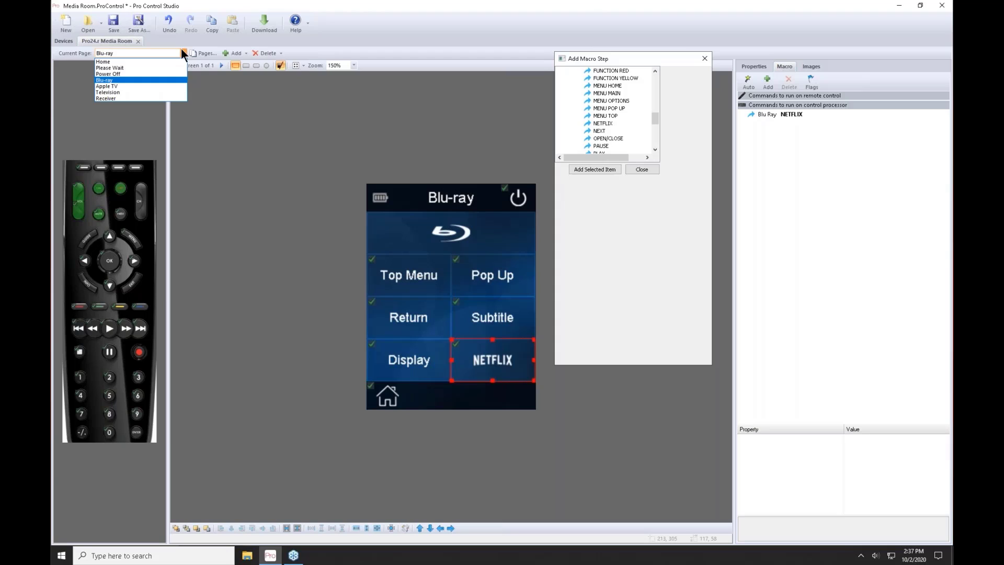
pyautogui.click(170, 87)
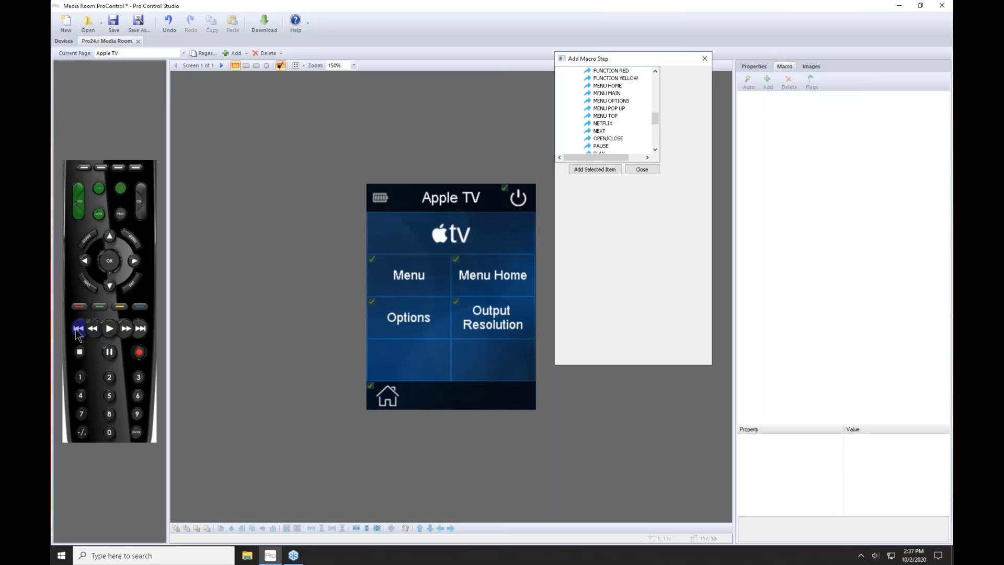
# - Inspect the macro commands assigned to the reverse, forward, Menu, Menu Home, Output Resolution and Options buttons on the Apple TV page
pyautogui.click(91, 329)
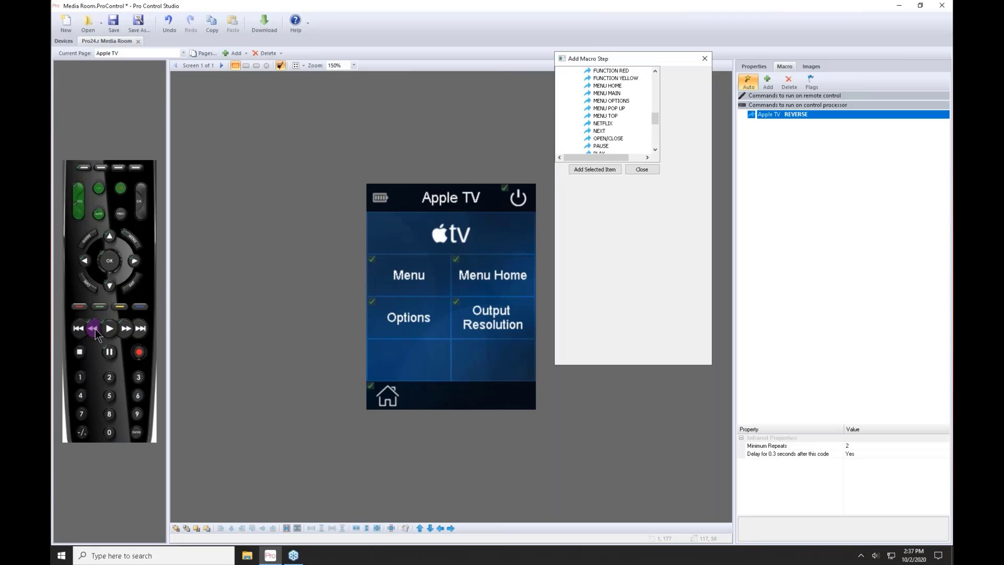
pyautogui.click(122, 328)
pyautogui.click(429, 265)
pyautogui.click(498, 268)
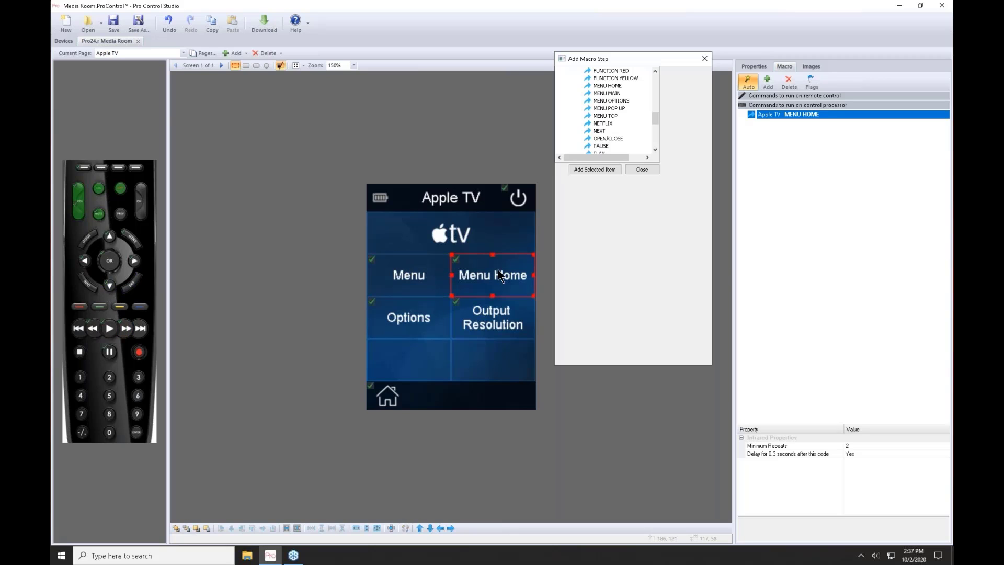
pyautogui.click(488, 304)
pyautogui.click(410, 326)
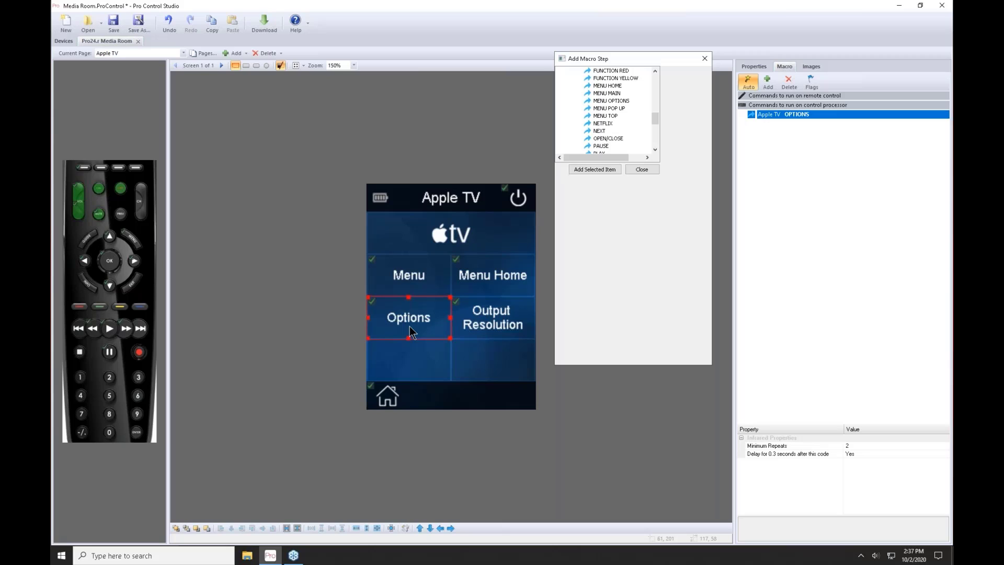
# - Clear the netflix image search and limit the displayed bitmaps to the Shelby Remote Images library
pyautogui.click(816, 66)
pyautogui.moveTo(767, 103); pyautogui.dragTo(719, 102)
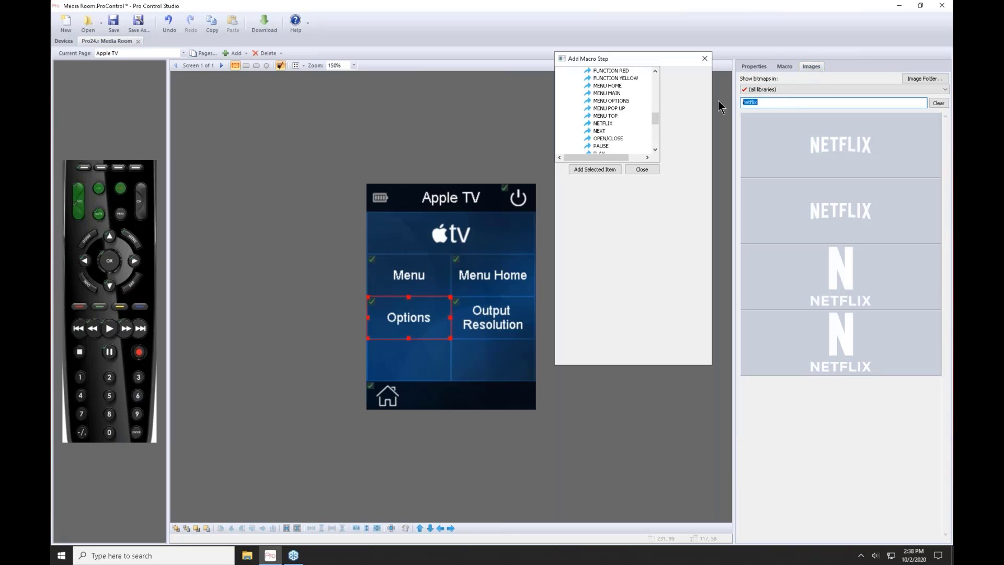
pyautogui.press('BackSpace')
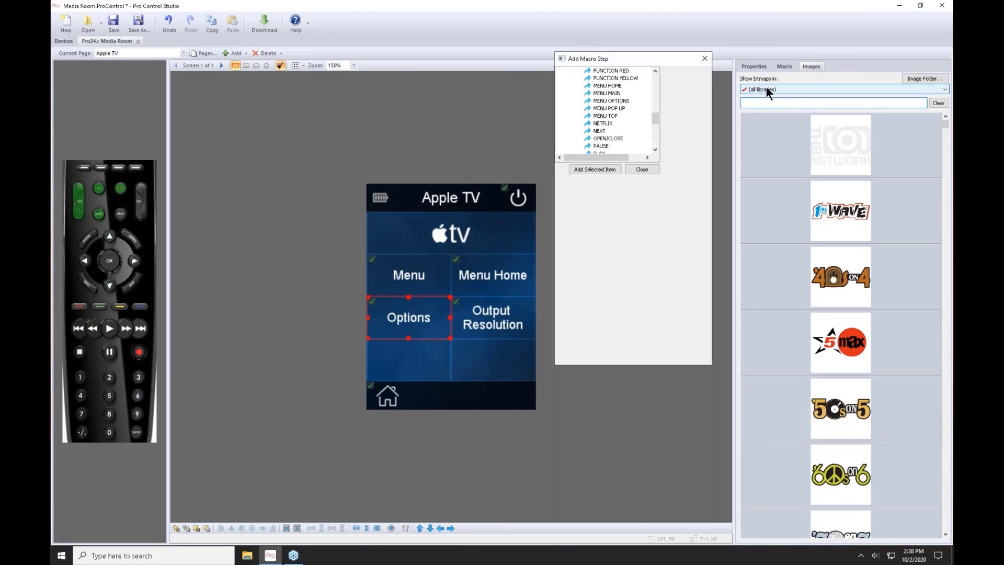
pyautogui.click(776, 90)
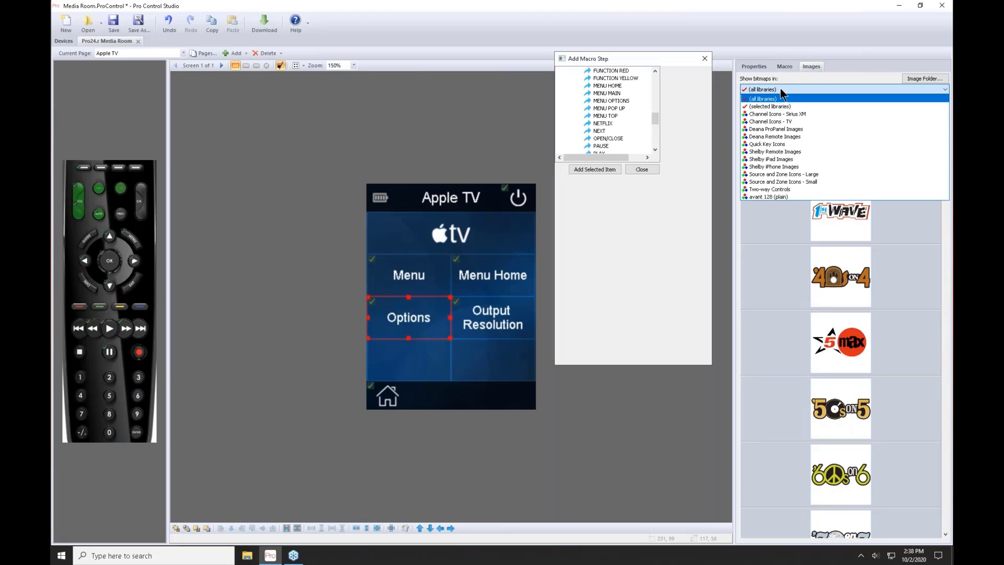
pyautogui.click(791, 151)
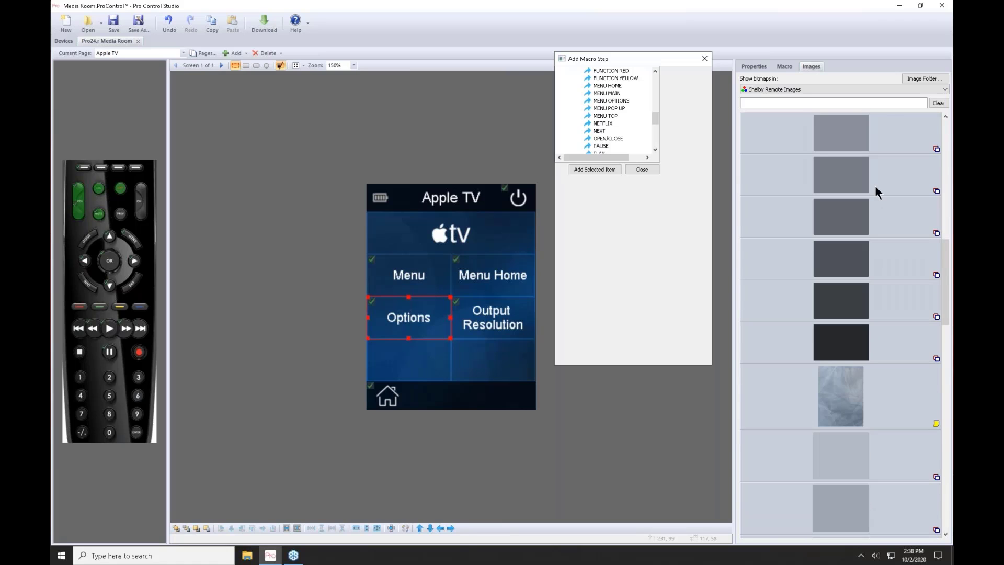
# - Apply the red background image to the Apple TV page and replace it with the ProRemote Purple Swirl Background
pyautogui.scroll(3, 860, 176)
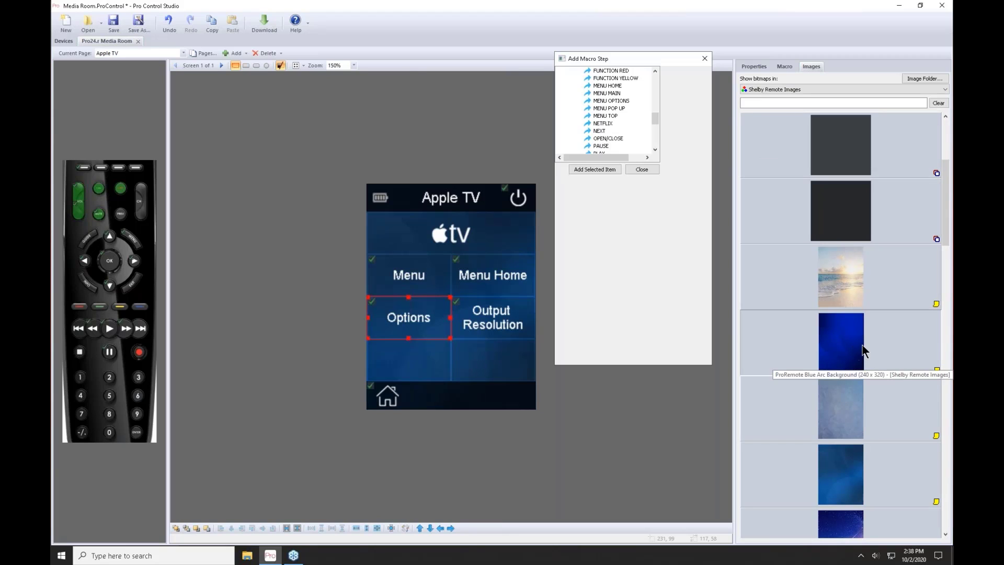
pyautogui.scroll(-10, 857, 321)
pyautogui.scroll(-10, 858, 321)
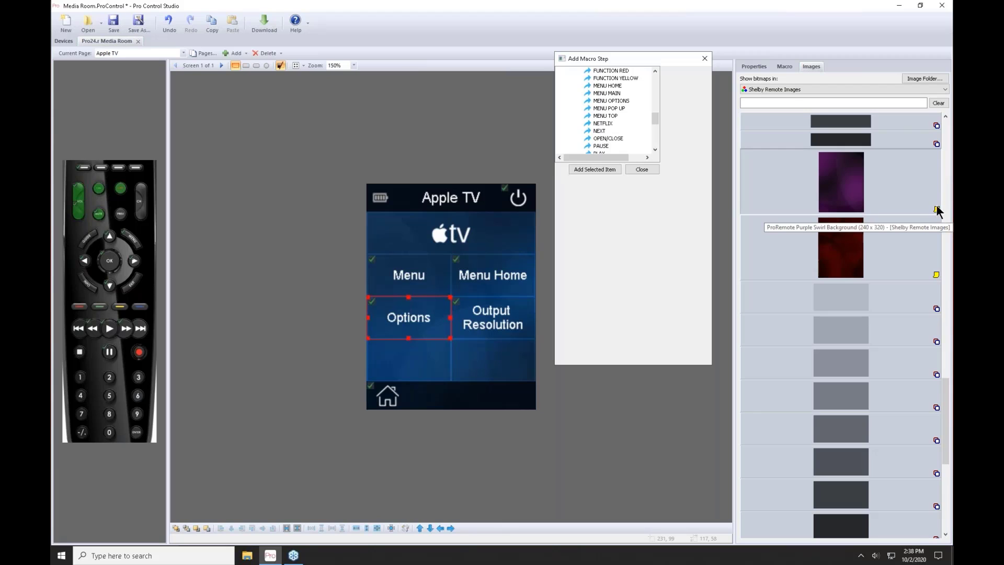
pyautogui.moveTo(839, 243); pyautogui.dragTo(454, 311)
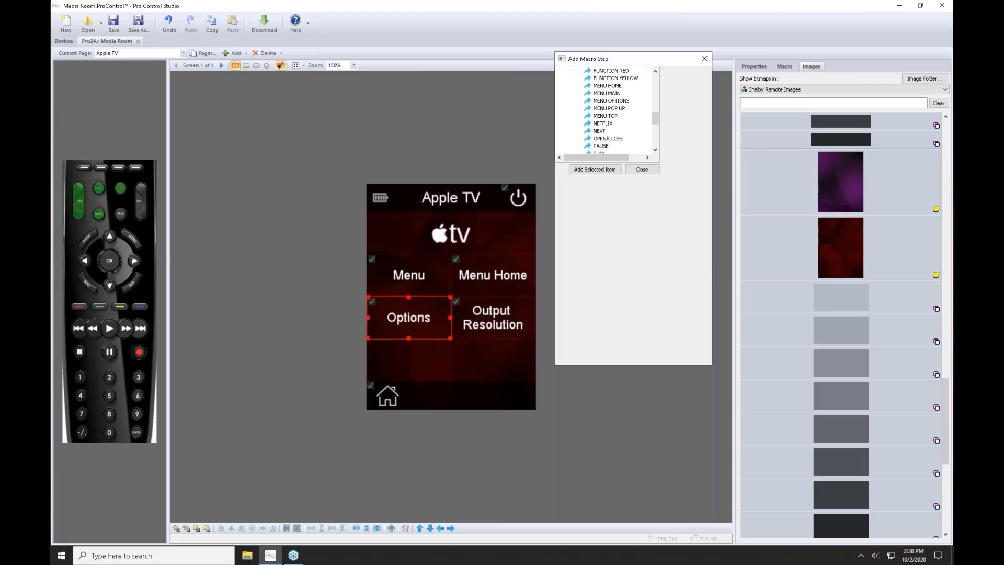
pyautogui.moveTo(833, 189); pyautogui.dragTo(504, 267)
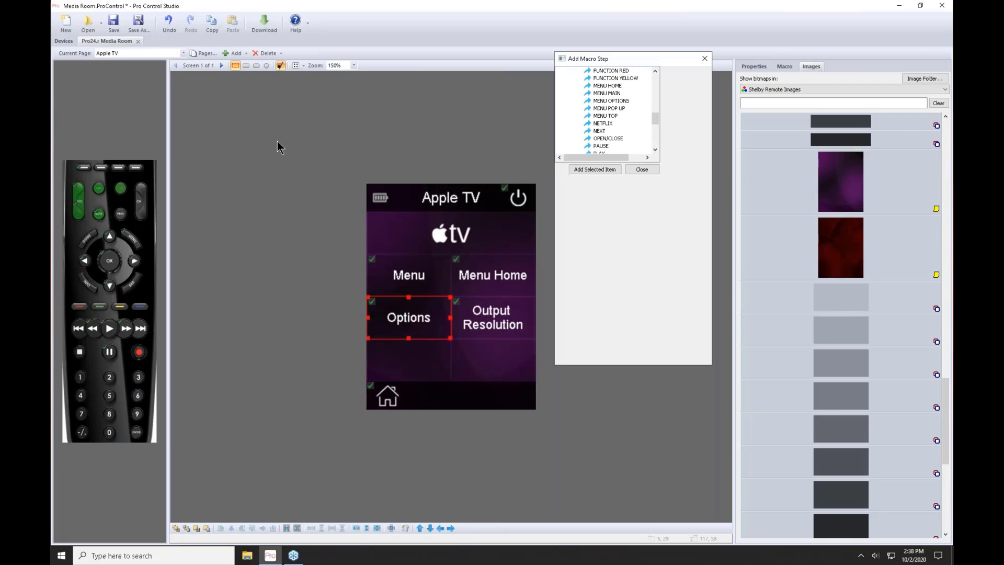
# - View the remote's Television page, including its placeholder button, and the Receiver page
pyautogui.click(183, 53)
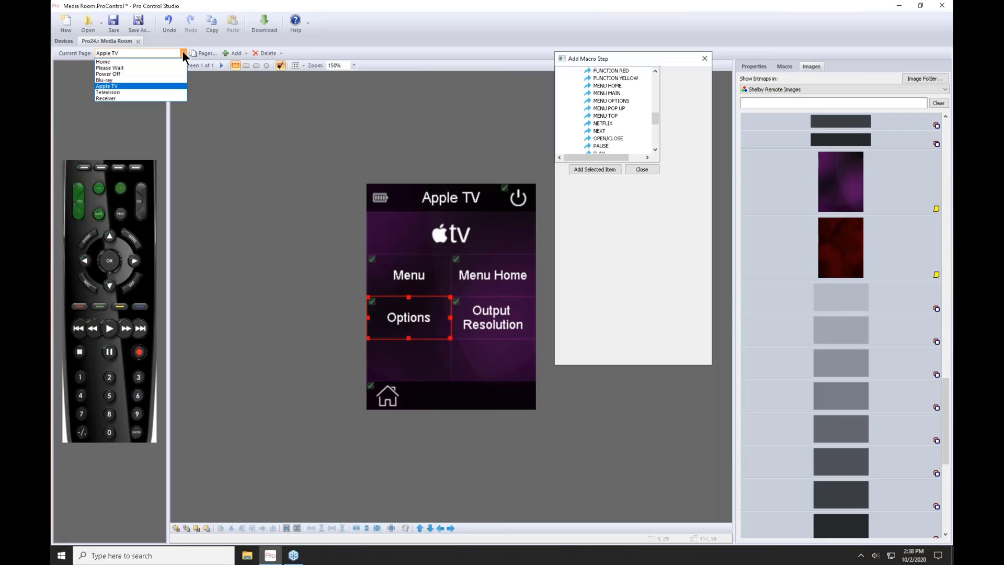
pyautogui.click(161, 92)
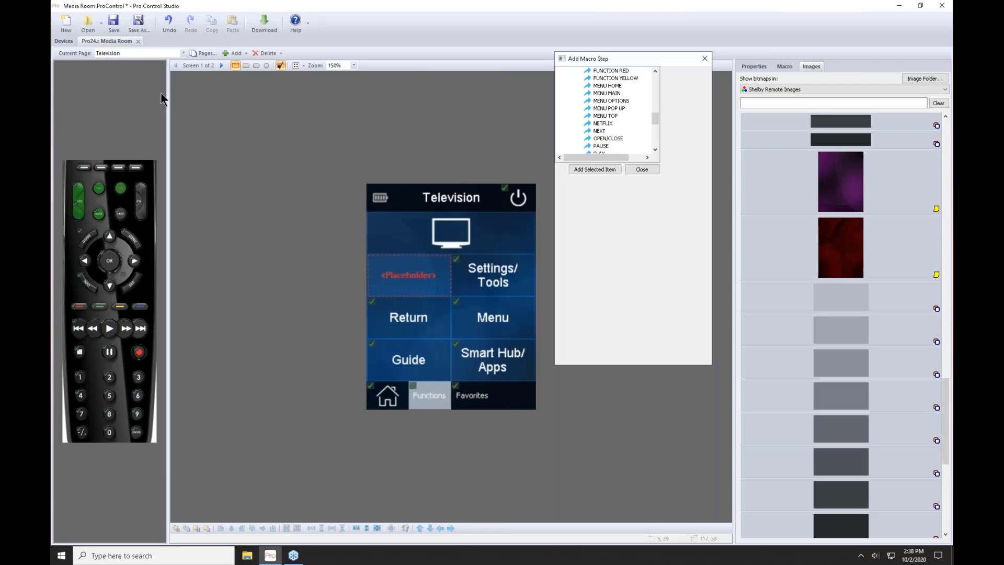
pyautogui.click(417, 274)
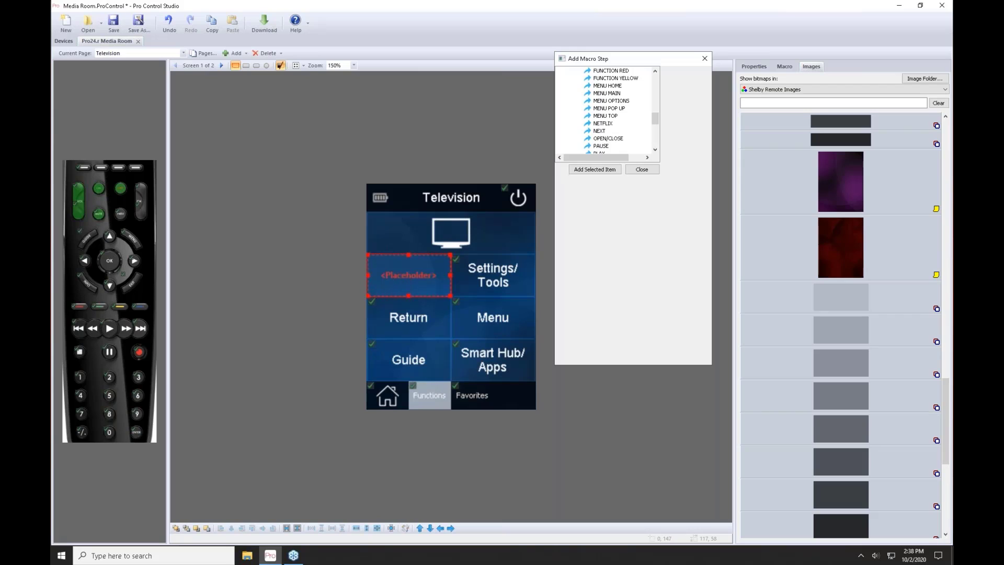
pyautogui.click(183, 53)
pyautogui.click(164, 98)
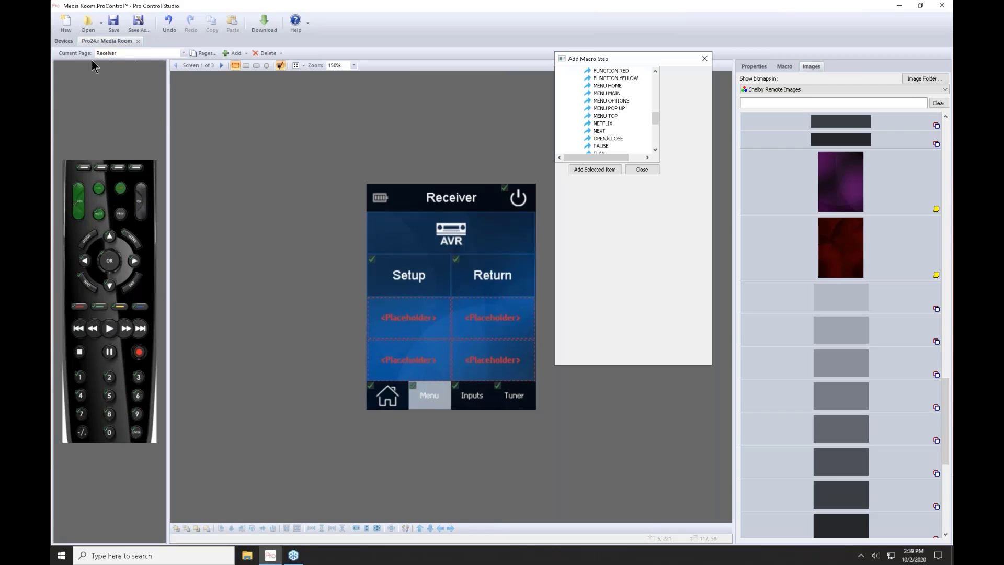
# - Open the iPad Media Room device from the device list and change its Dashboard title text to "Main Functions"
pyautogui.click(64, 41)
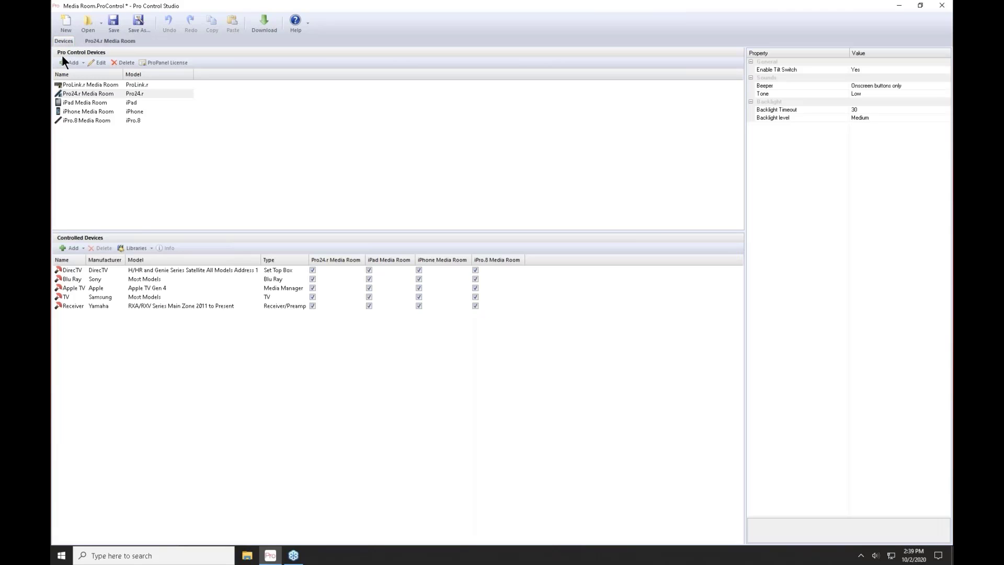
pyautogui.doubleClick(93, 101)
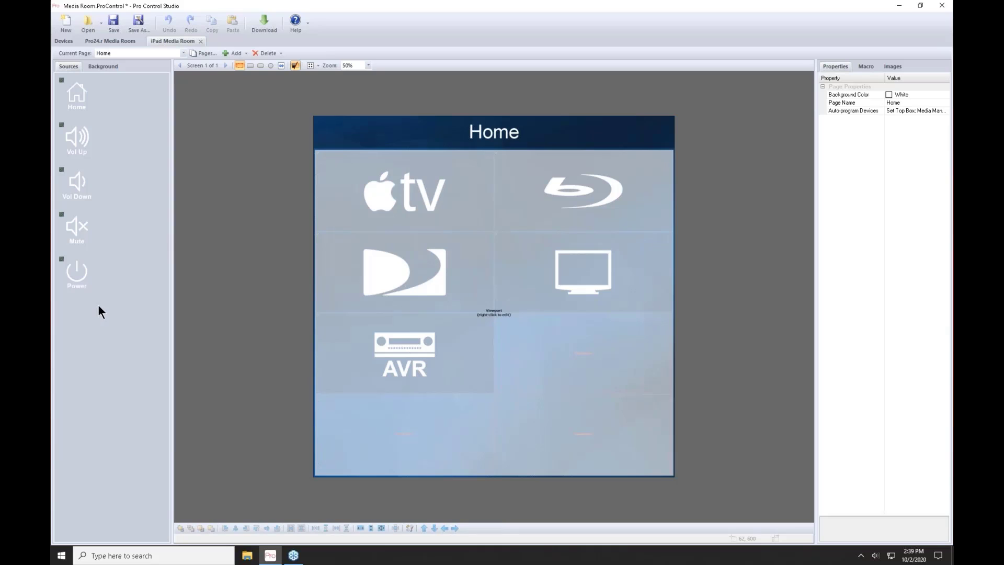
pyautogui.click(101, 67)
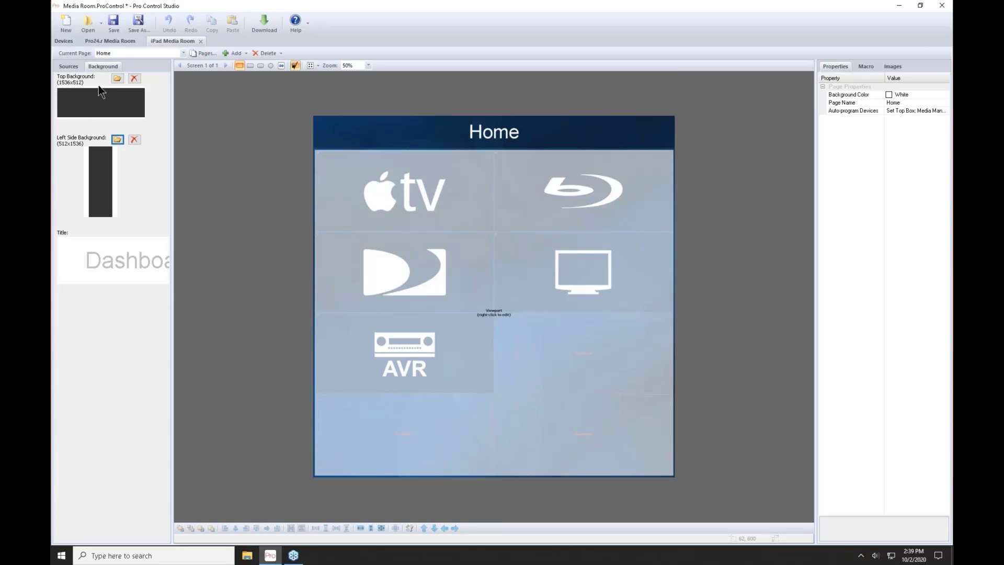
pyautogui.click(86, 262)
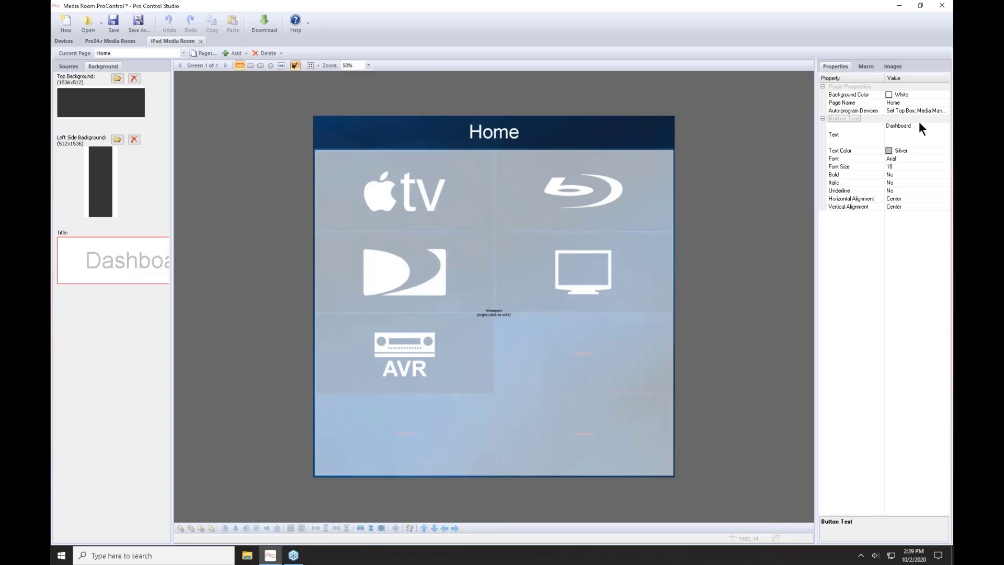
pyautogui.click(877, 132)
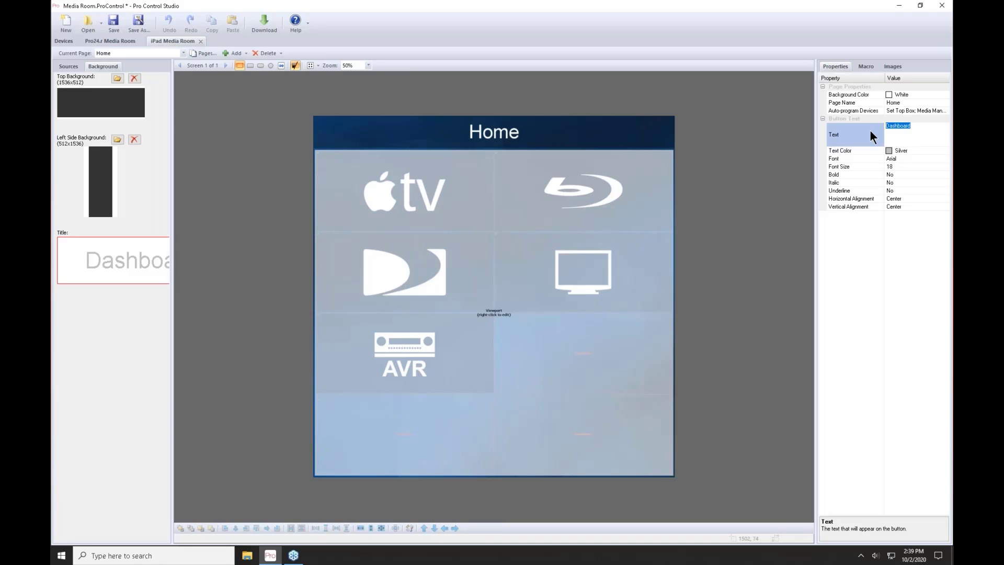
pyautogui.write('Main Functions')
pyautogui.click(75, 65)
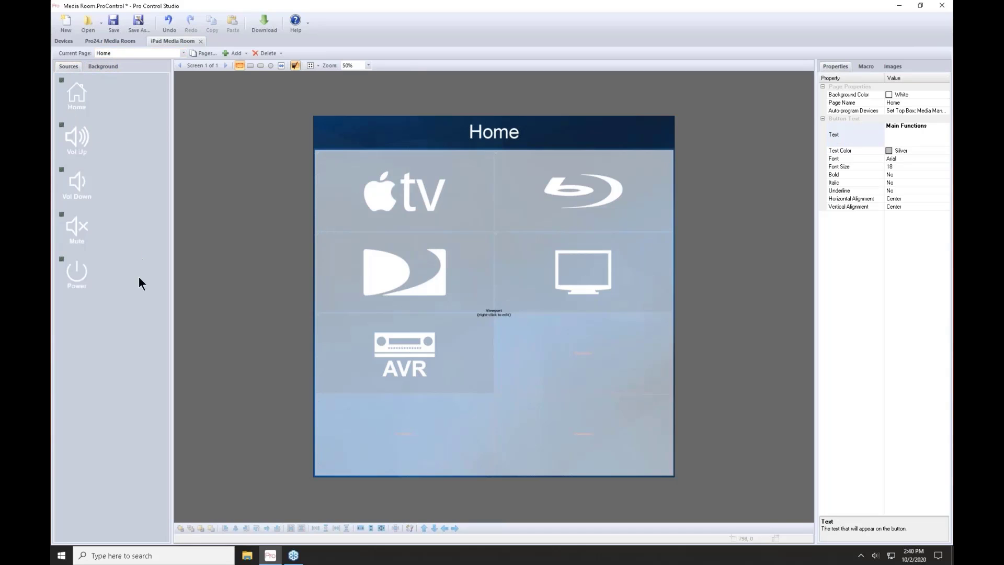
# - Open the viewport on the iPad's Home page for editing and return to the main screen
pyautogui.rightClick(481, 325)
pyautogui.click(496, 328)
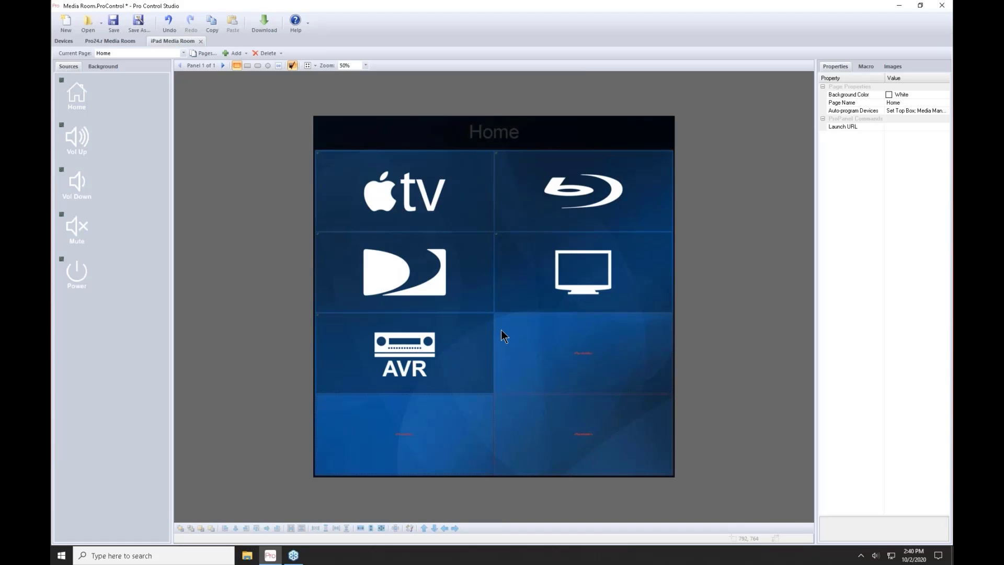
pyautogui.click(408, 148)
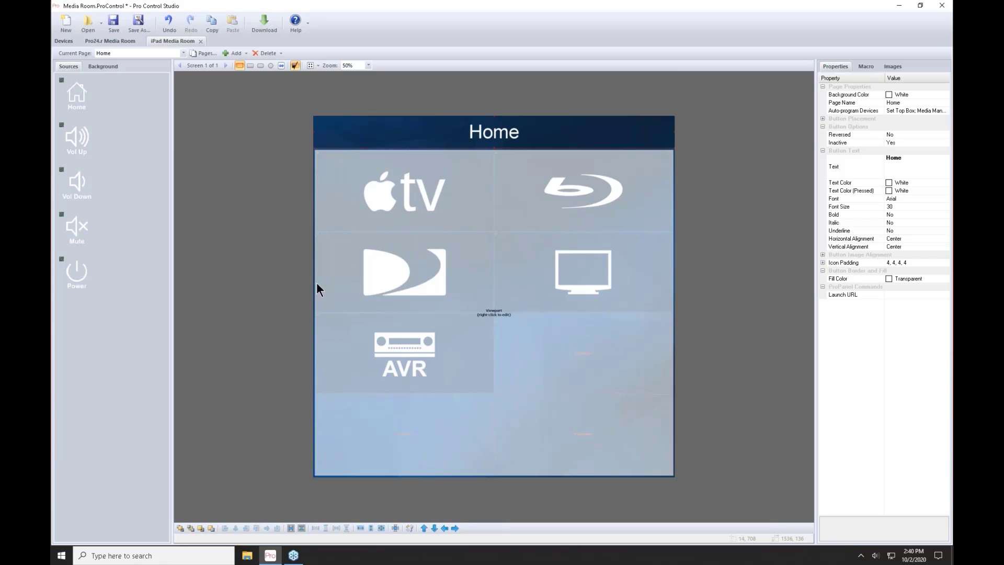
# - Watch the "What is a Viewport" video from the desktop, close the player and return to Pro Control Studio
pyautogui.click(898, 5)
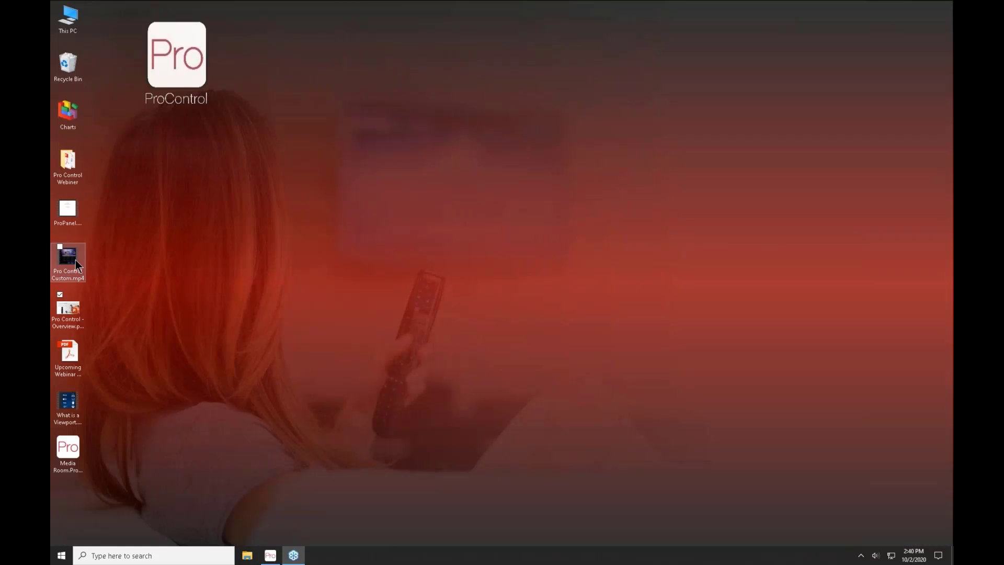
pyautogui.doubleClick(68, 402)
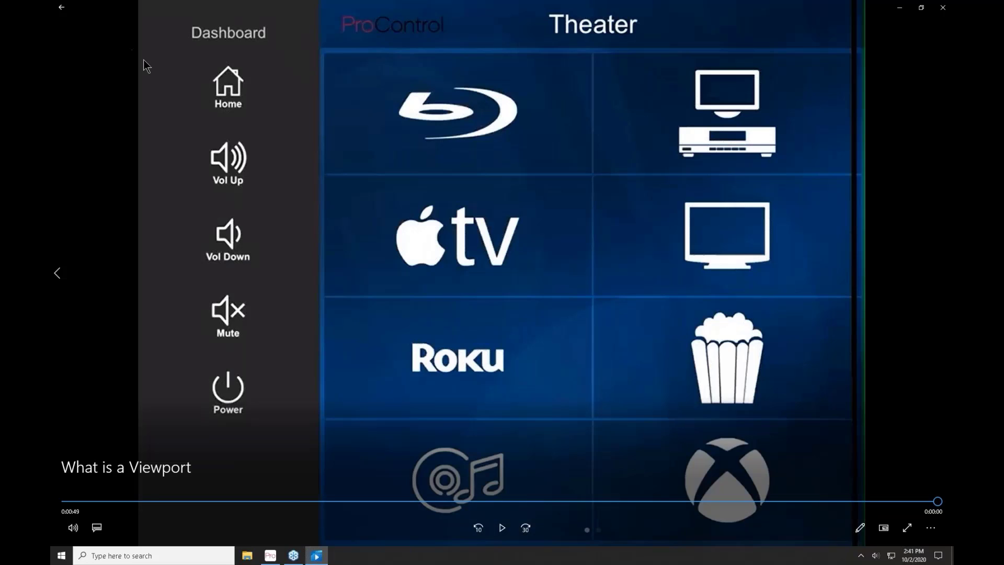
pyautogui.click(61, 7)
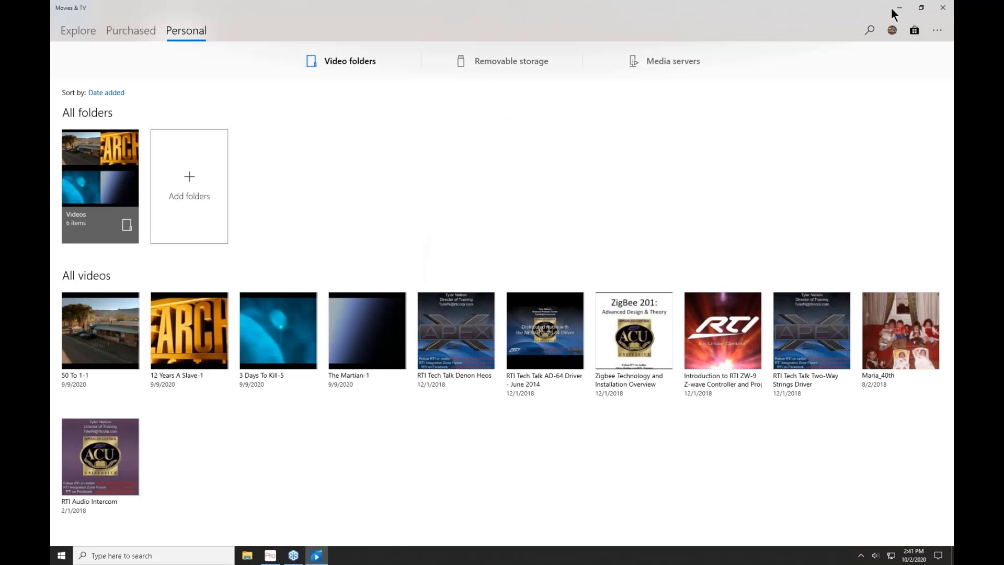
pyautogui.click(943, 7)
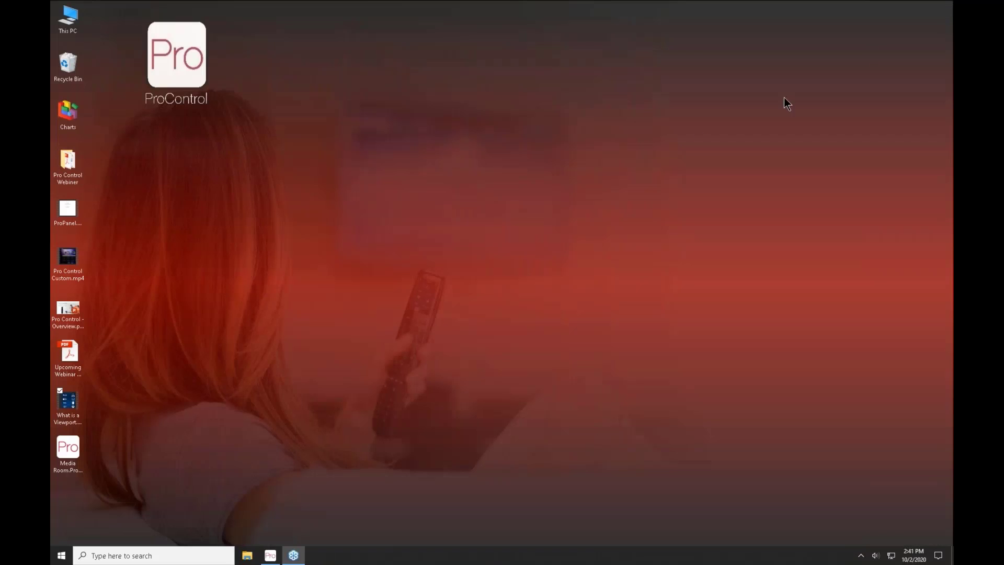
pyautogui.click(271, 556)
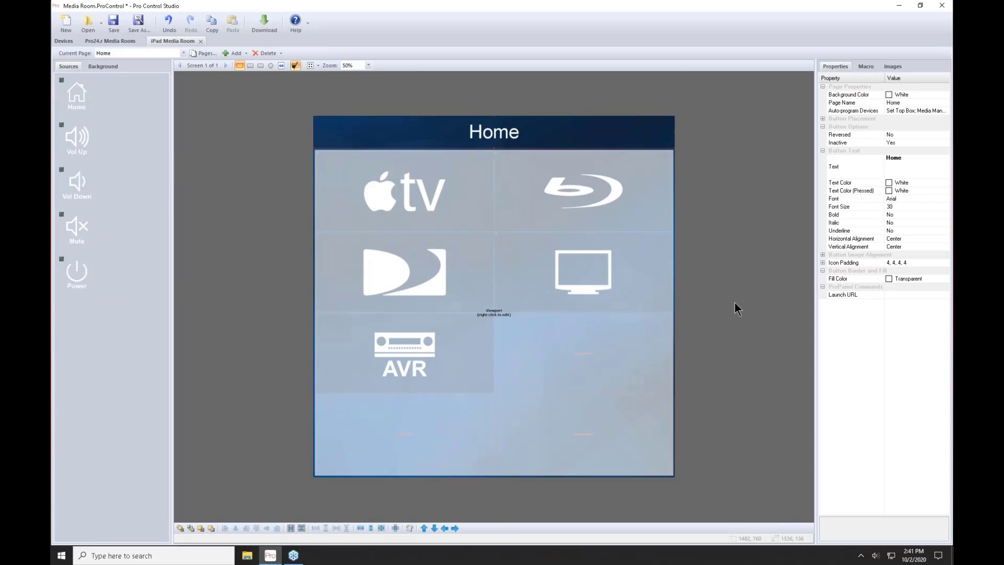
# - Search all image libraries for "soun" and add the first SoundCloud logo below Power in the iPad's Sources list
pyautogui.click(893, 66)
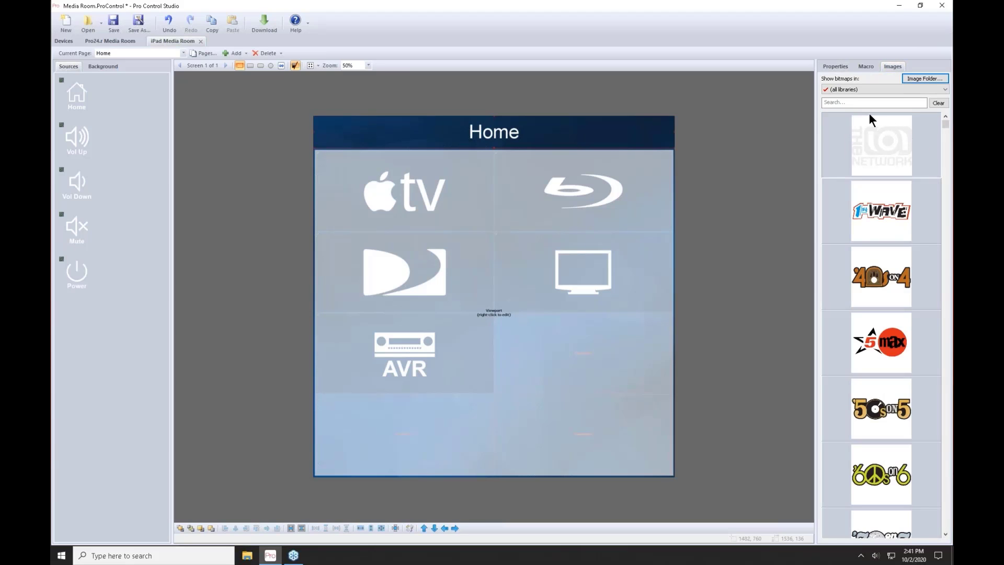
pyautogui.click(852, 104)
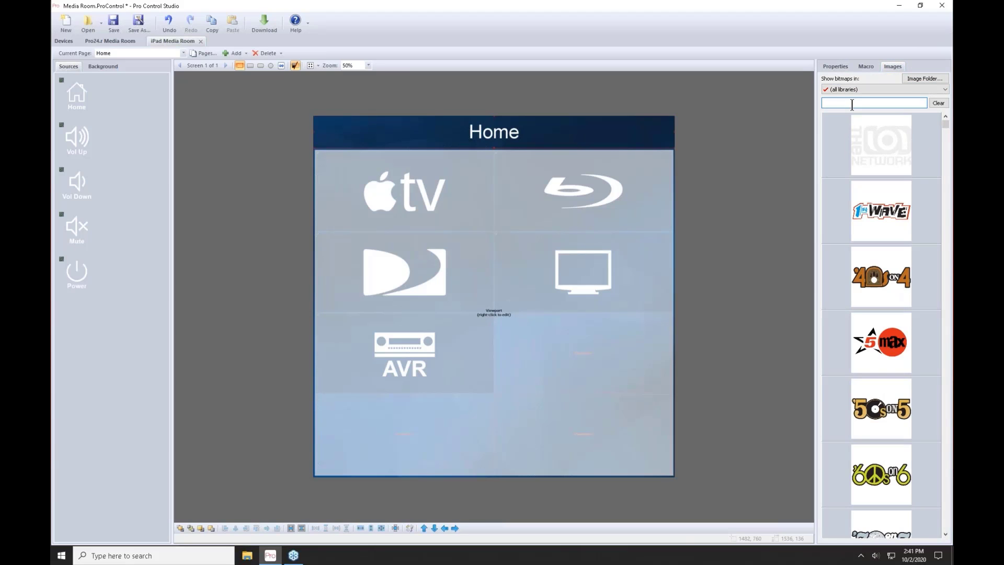
pyautogui.write('soun')
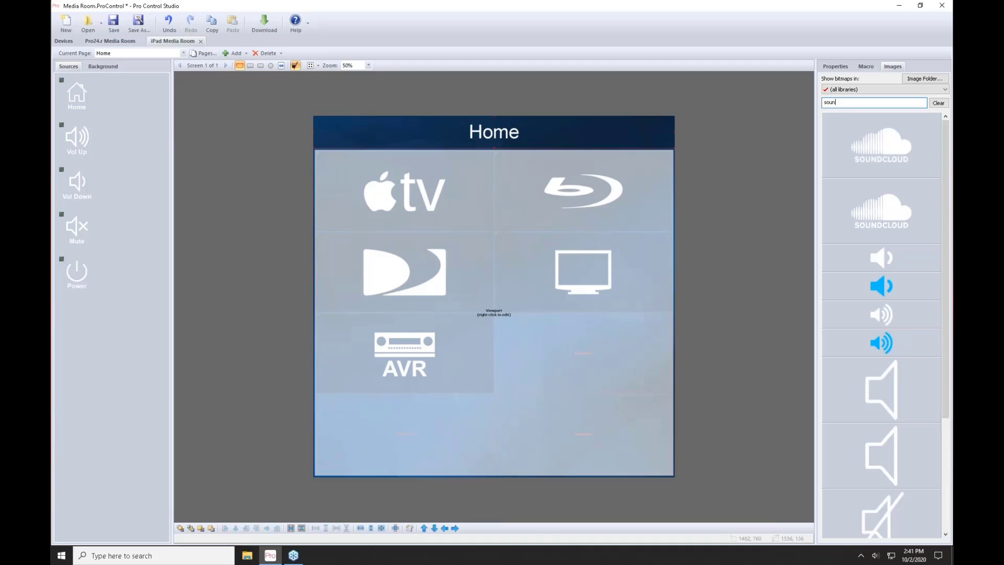
pyautogui.scroll(-3, 870, 262)
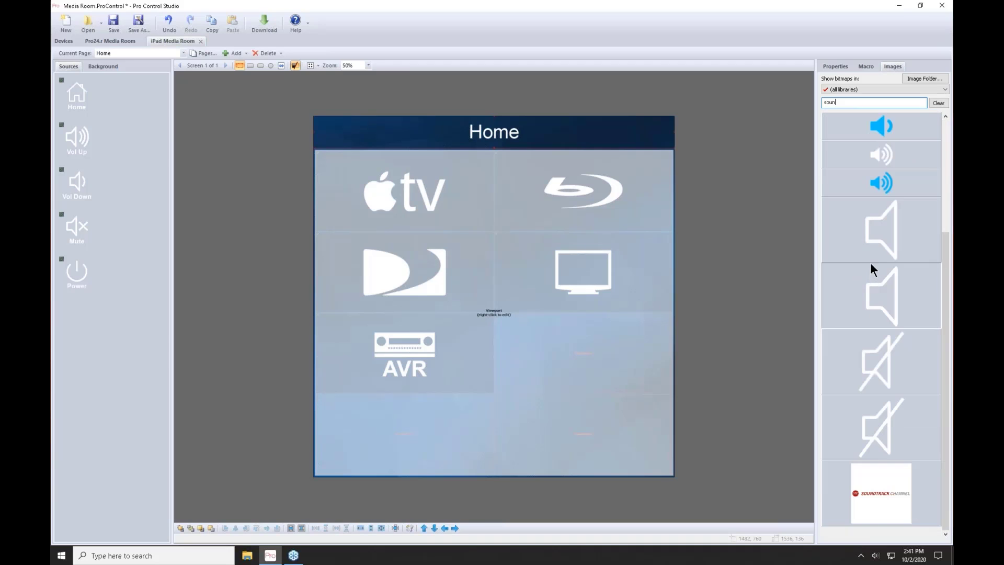
pyautogui.scroll(3, 870, 262)
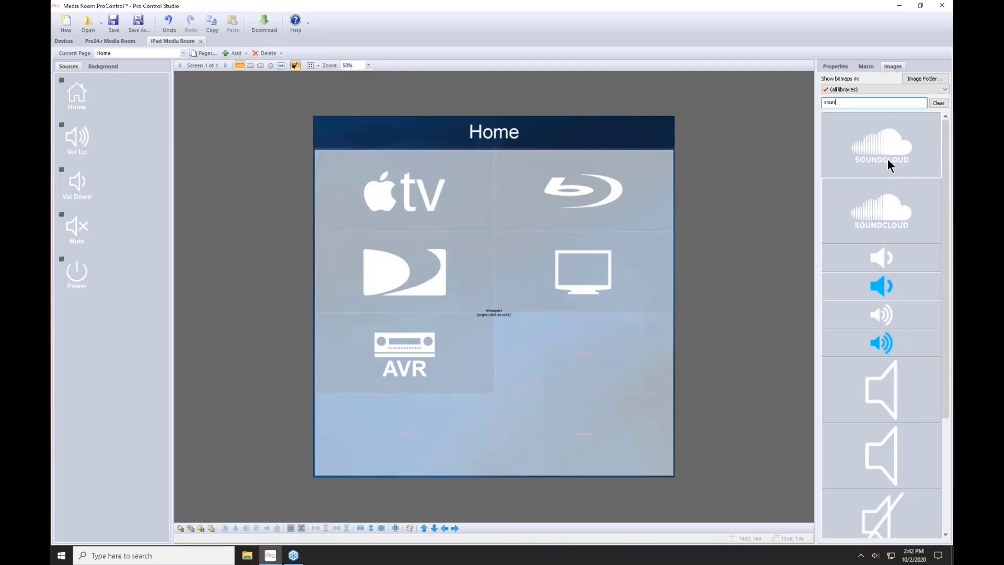
pyautogui.moveTo(887, 159); pyautogui.dragTo(74, 310)
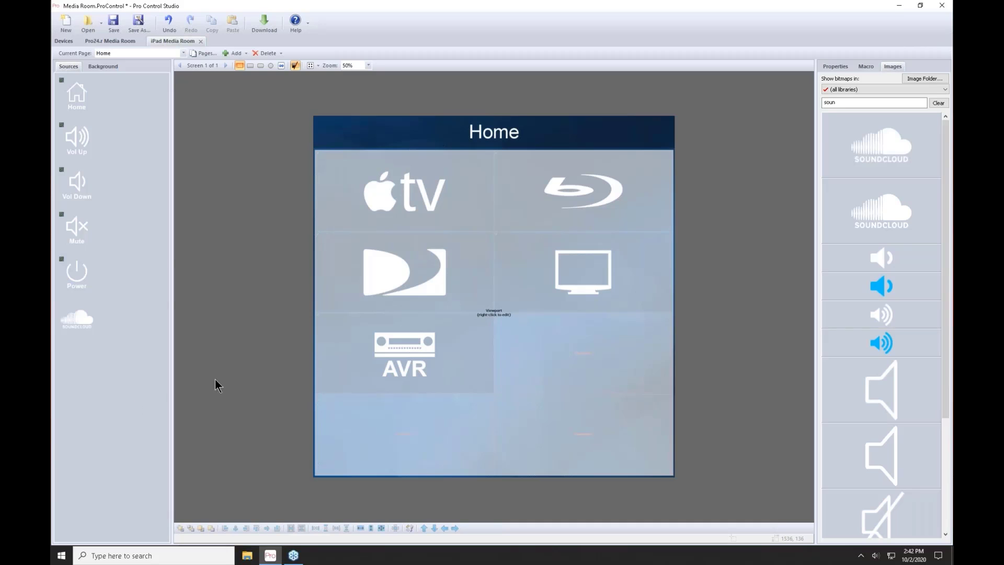
# - Open the iPad Home page's viewport for editing and select its AVR button
pyautogui.rightClick(528, 263)
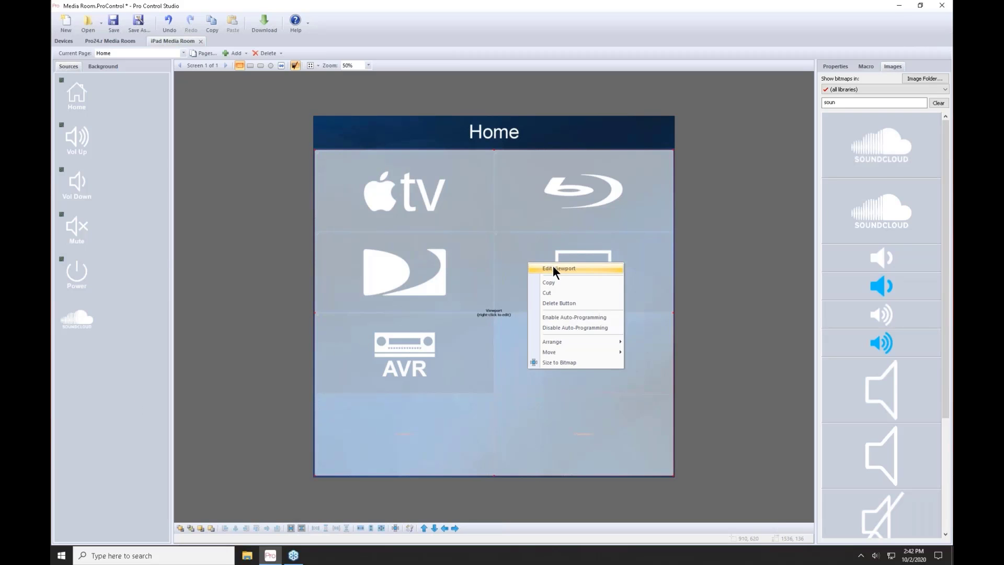
pyautogui.click(553, 265)
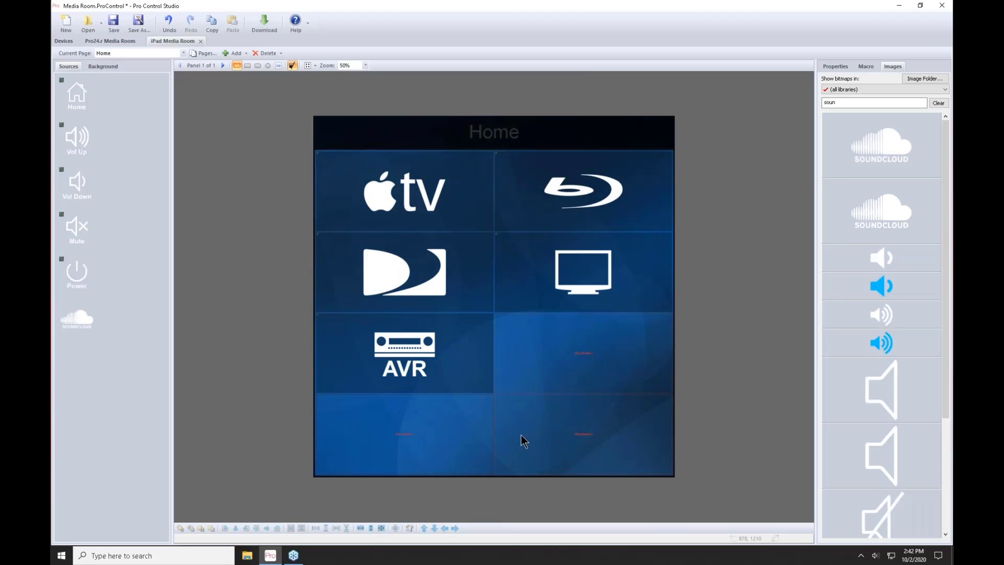
pyautogui.click(436, 366)
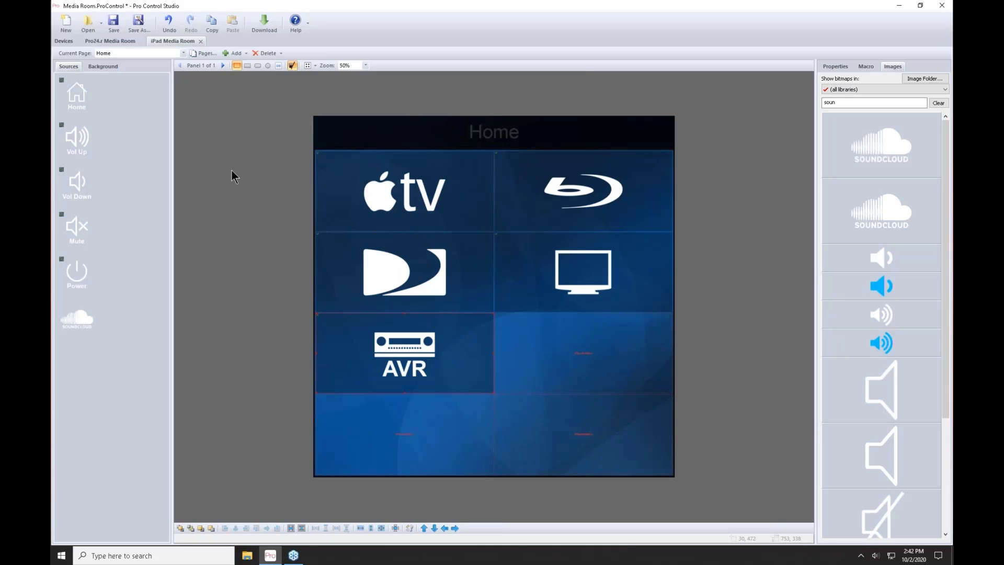
# - Switch to the iPad's DirecTV page and inspect the macros assigned to its number keys
pyautogui.click(181, 54)
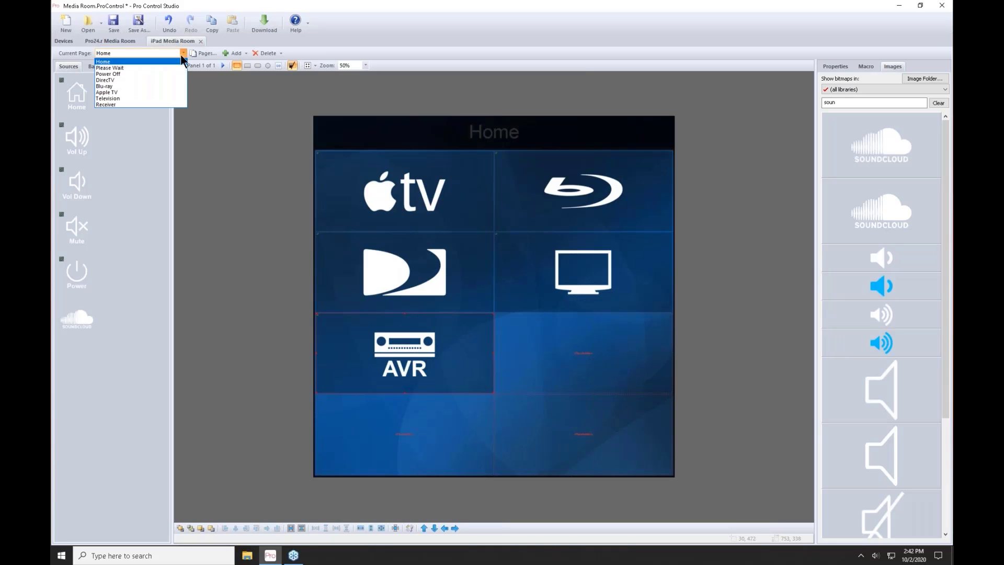
pyautogui.click(156, 80)
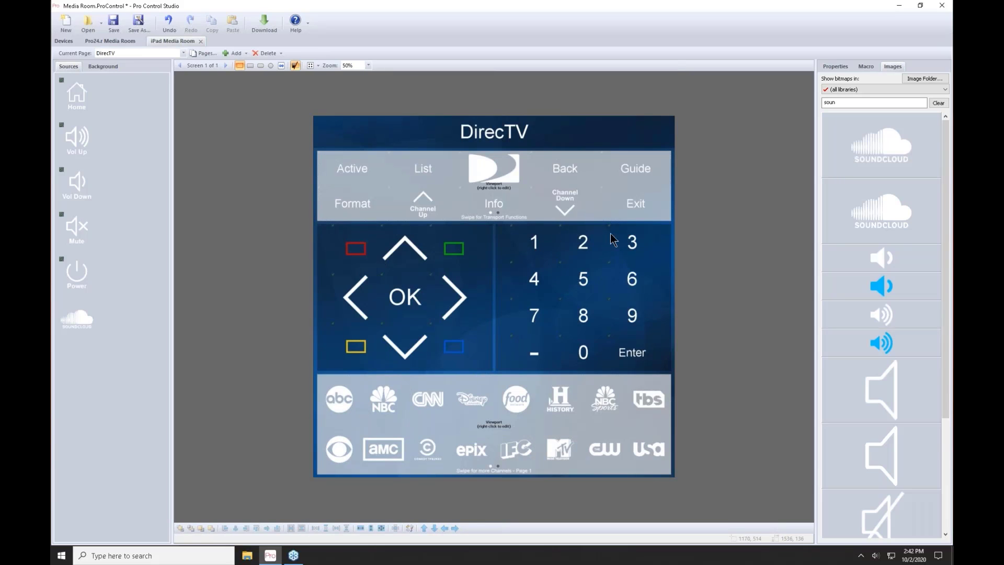
pyautogui.click(865, 65)
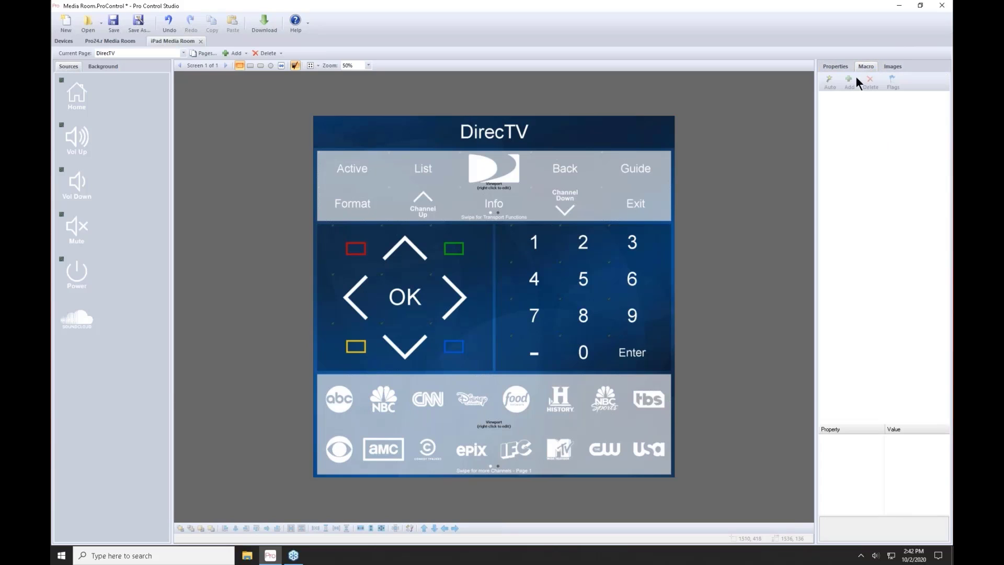
pyautogui.click(532, 243)
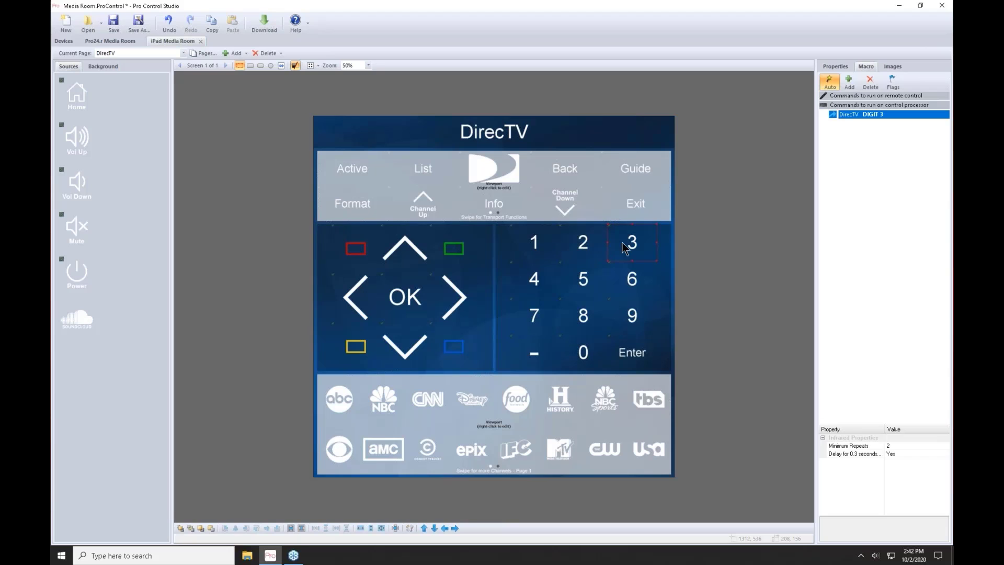
# - Open the DirecTV page's upper viewport for editing and review the macros of List, the DirecTV logo, Back, Channel Up and Info
pyautogui.rightClick(486, 193)
pyautogui.click(511, 196)
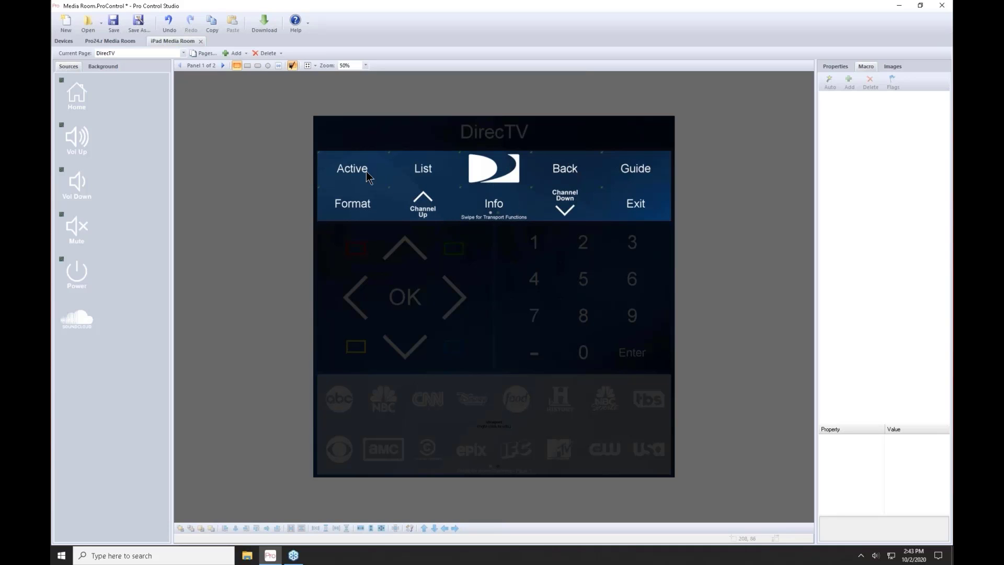
pyautogui.click(426, 171)
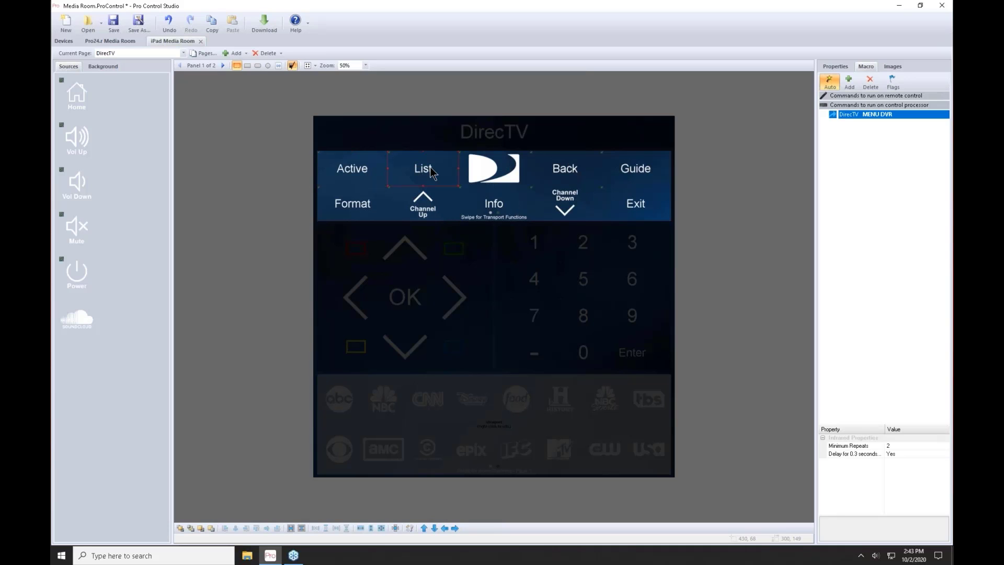
pyautogui.click(517, 168)
pyautogui.click(555, 168)
pyautogui.click(407, 209)
pyautogui.click(492, 209)
# - Add a third panel to the upper DirecTV viewport and place the SoundCloud logo and a speaker icon side by side on it
pyautogui.click(223, 65)
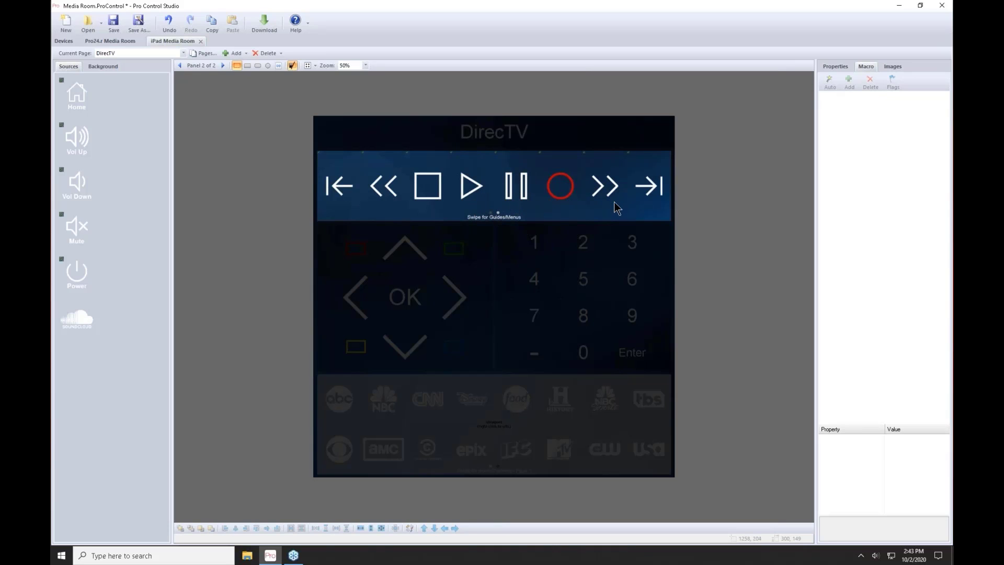
pyautogui.click(222, 65)
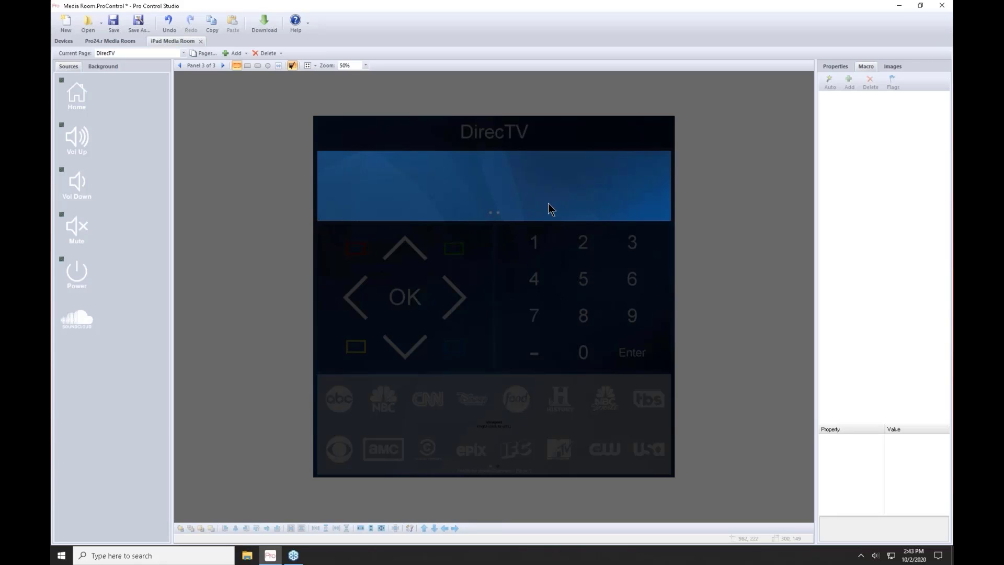
pyautogui.click(892, 68)
pyautogui.moveTo(885, 130); pyautogui.dragTo(351, 182)
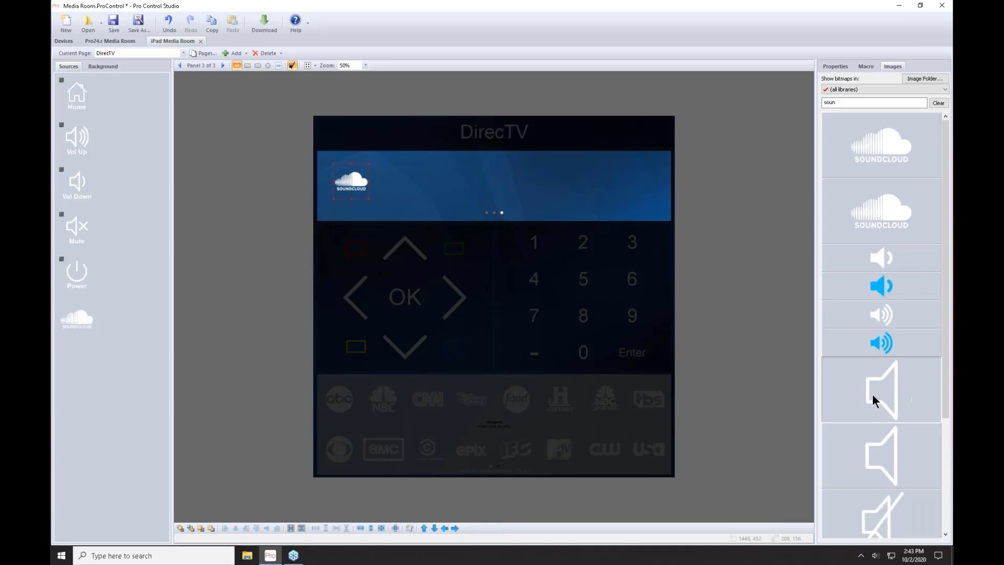
pyautogui.moveTo(872, 401); pyautogui.dragTo(421, 175)
pyautogui.scroll(-3, 887, 162)
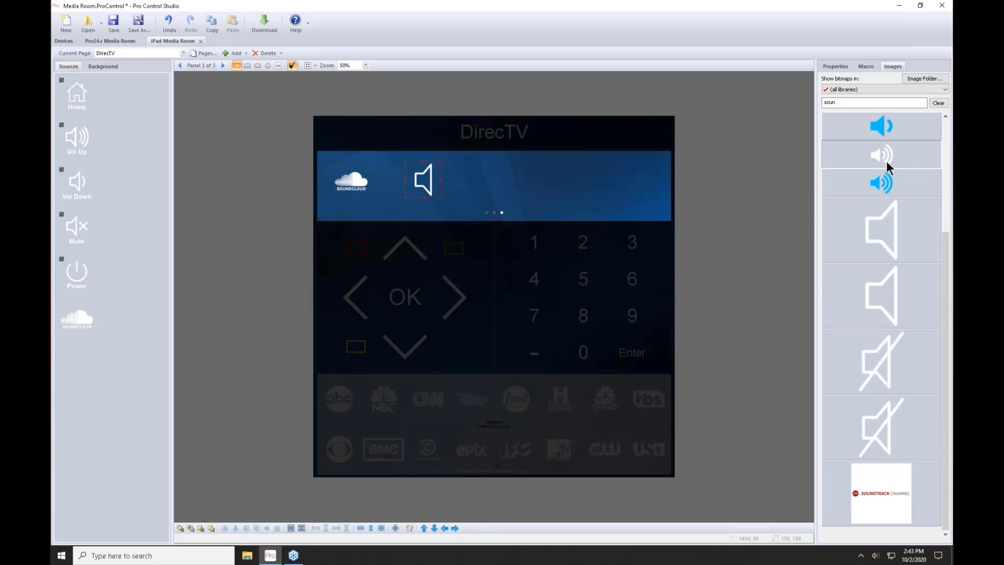
# - Search the Source and Zone Icons - Large library for "au" and add the round slider icon and solid play/pause icon beside the speaker
pyautogui.click(861, 90)
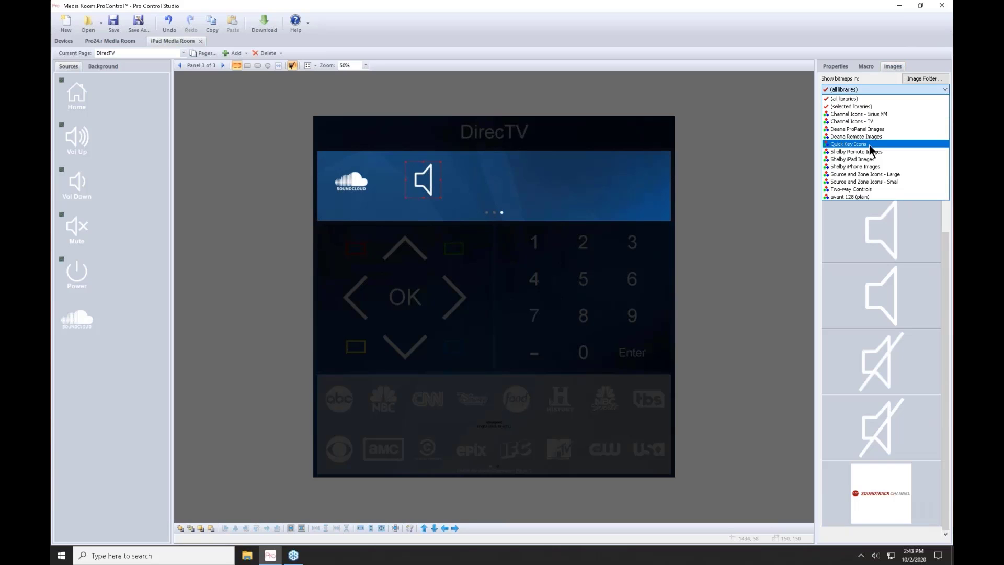
pyautogui.click(864, 174)
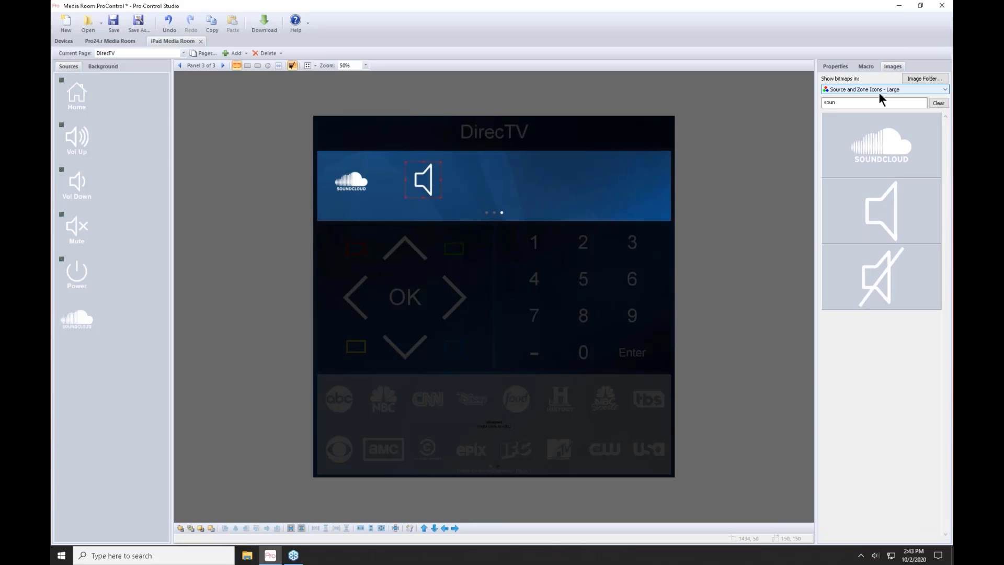
pyautogui.moveTo(868, 103); pyautogui.dragTo(805, 108)
pyautogui.write('au')
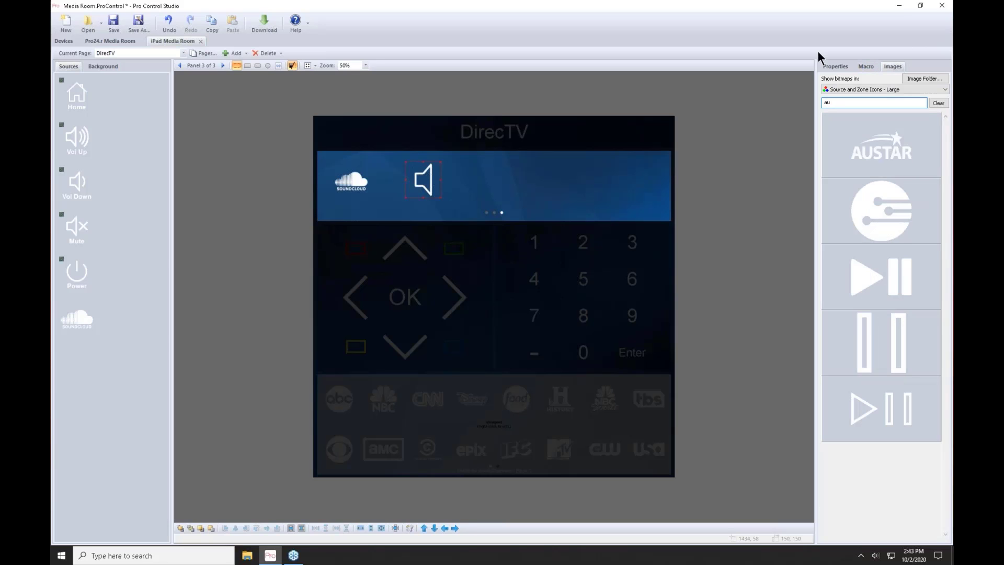
pyautogui.moveTo(858, 230); pyautogui.dragTo(495, 189)
pyautogui.moveTo(900, 283); pyautogui.dragTo(586, 181)
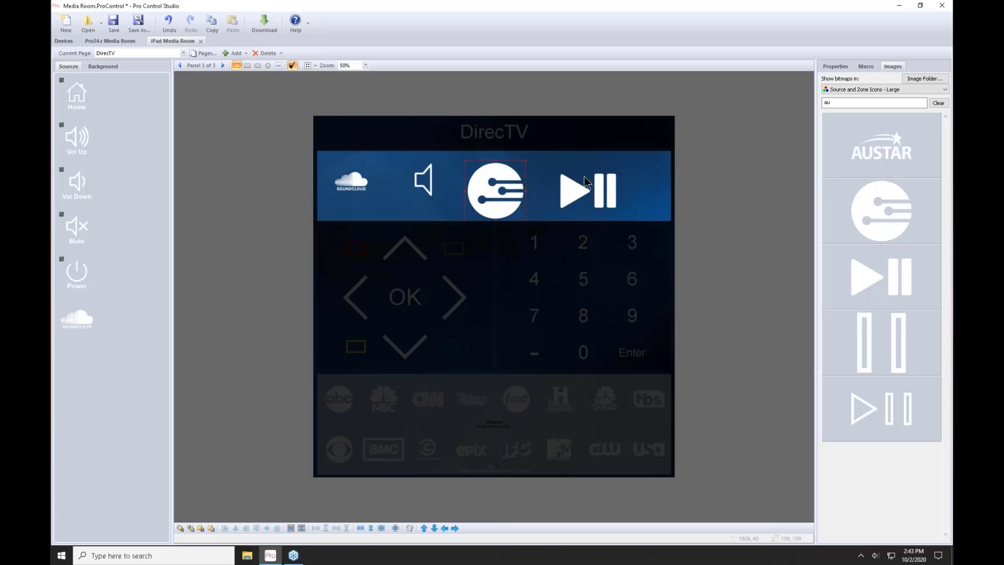
# - Page back and forth through the upper viewport's three panels to check them, finish on the first and leave viewport editing
pyautogui.click(178, 66)
pyautogui.click(180, 67)
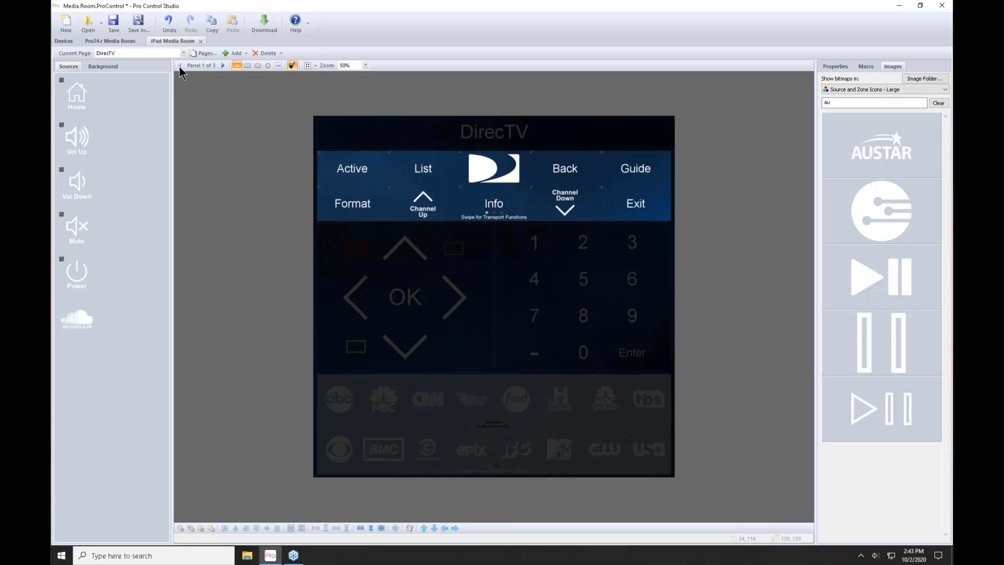
pyautogui.click(222, 65)
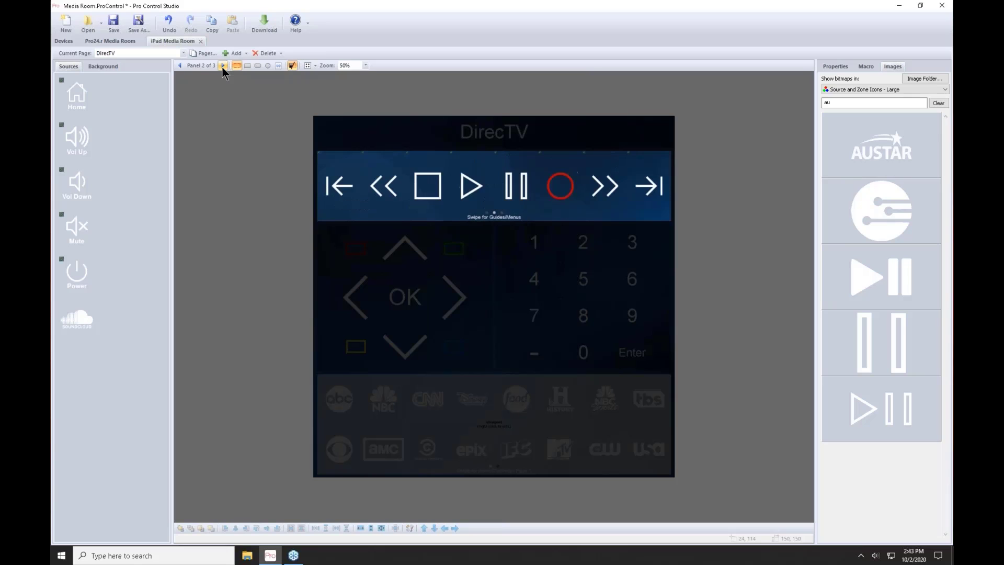
pyautogui.click(222, 66)
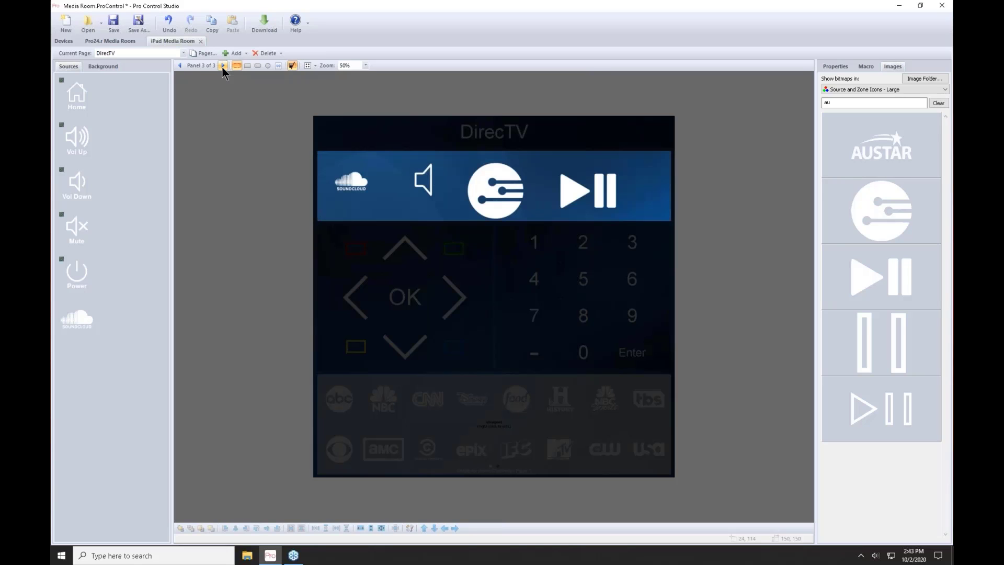
pyautogui.click(180, 66)
pyautogui.click(180, 65)
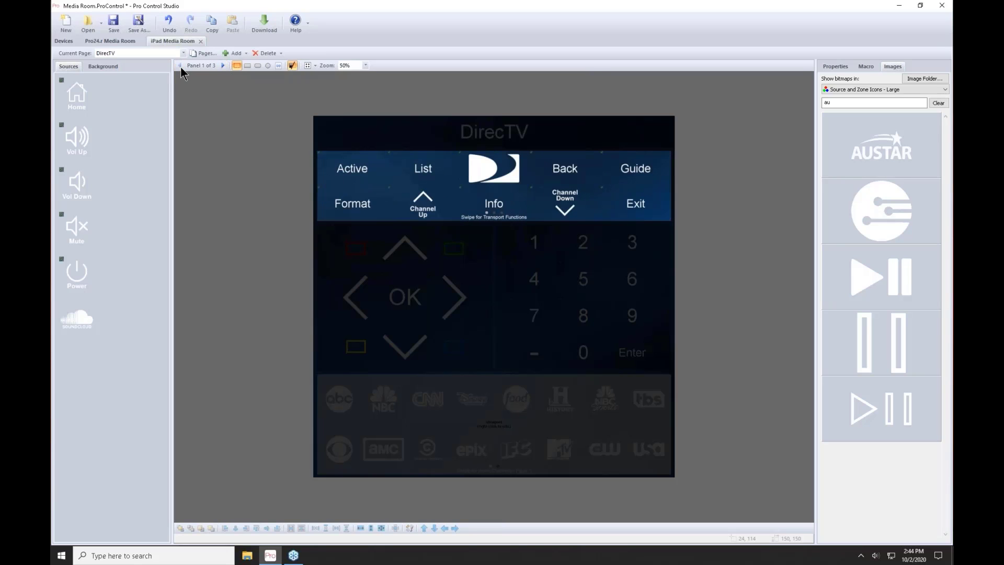
pyautogui.click(424, 298)
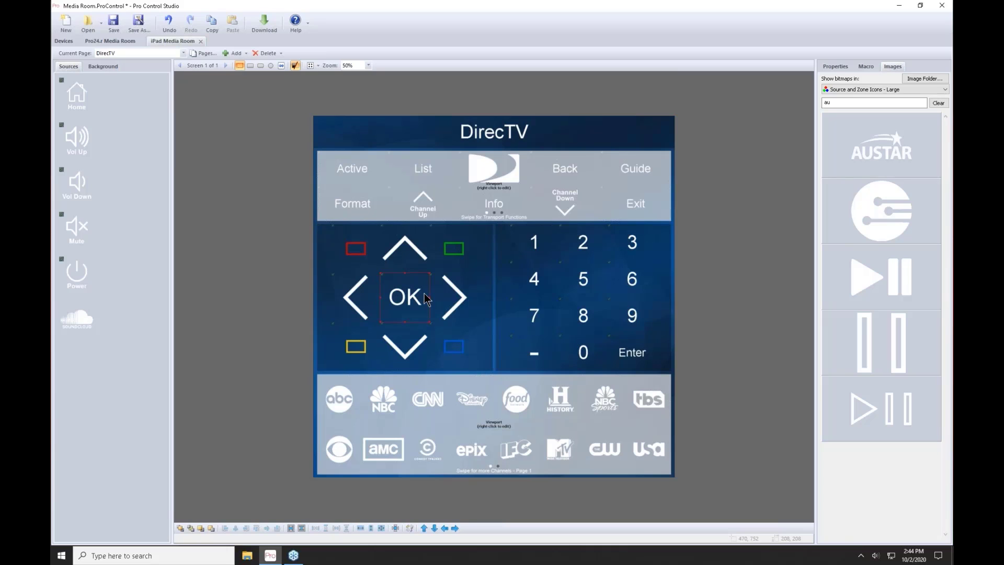
# - In the channel logos viewport, replace the NBC logo with the white Food Network logo found by searching Channel Icons - TV for "food"
pyautogui.rightClick(475, 439)
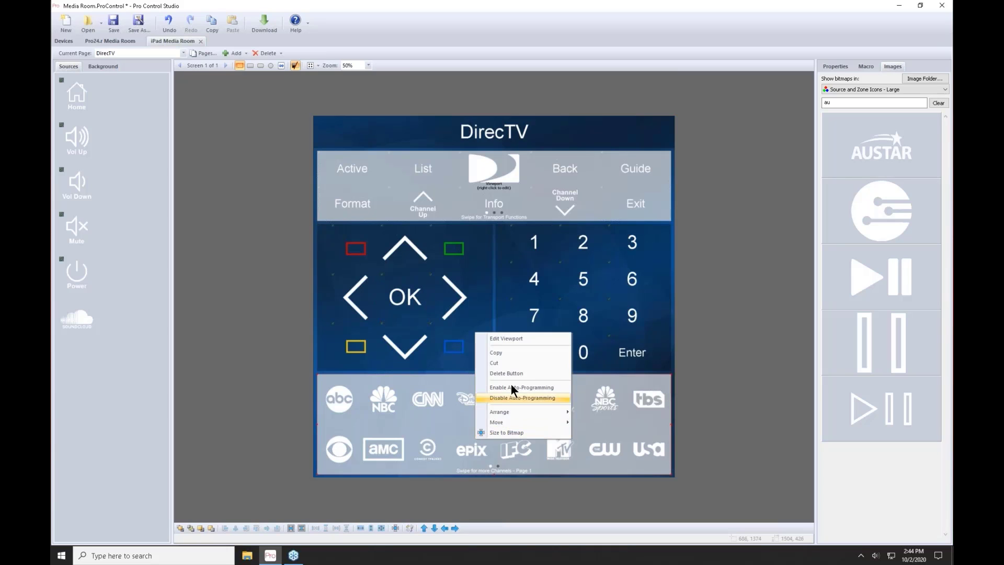
pyautogui.click(508, 340)
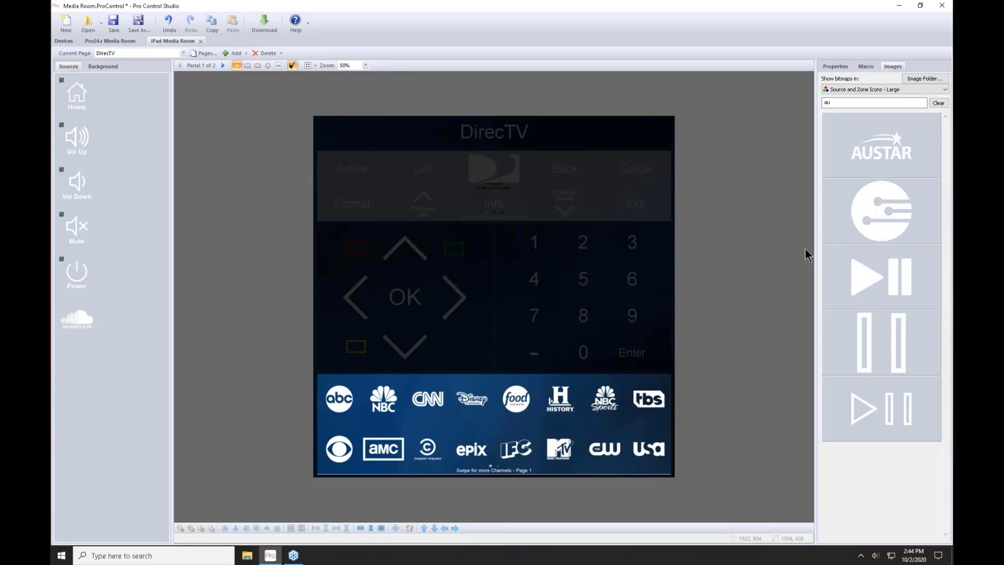
pyautogui.moveTo(839, 102); pyautogui.dragTo(805, 97)
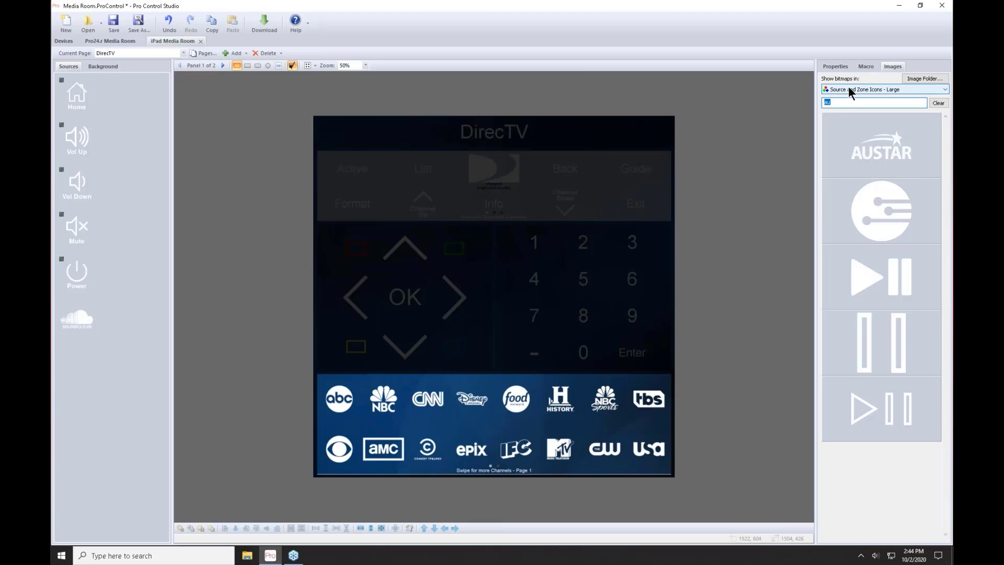
pyautogui.press('BackSpace')
pyautogui.click(880, 90)
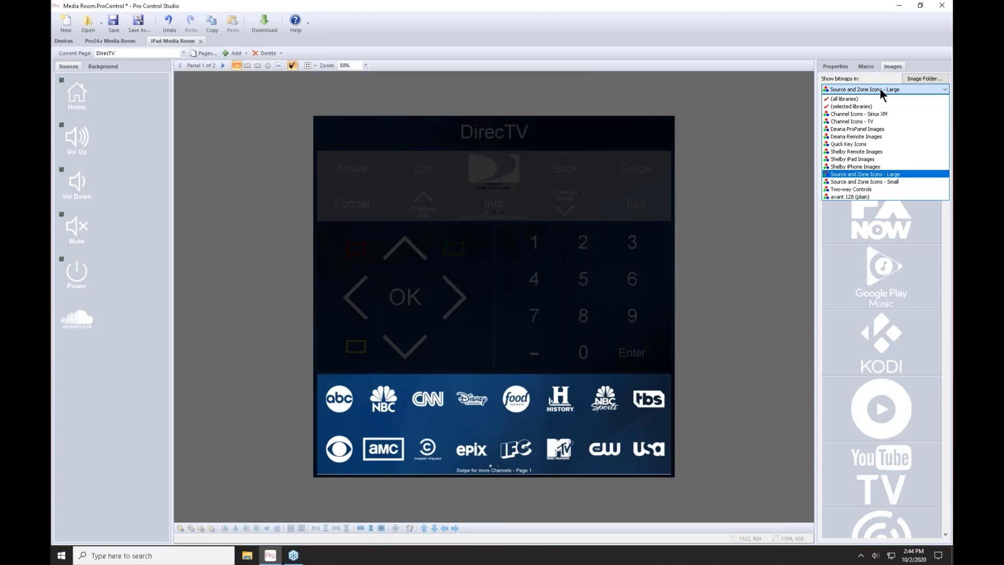
pyautogui.click(877, 120)
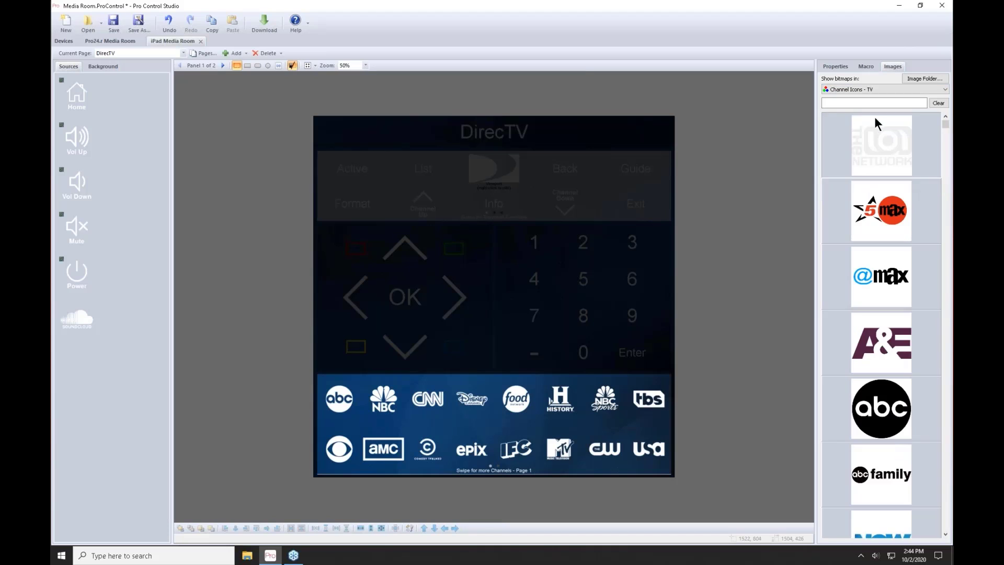
pyautogui.click(866, 103)
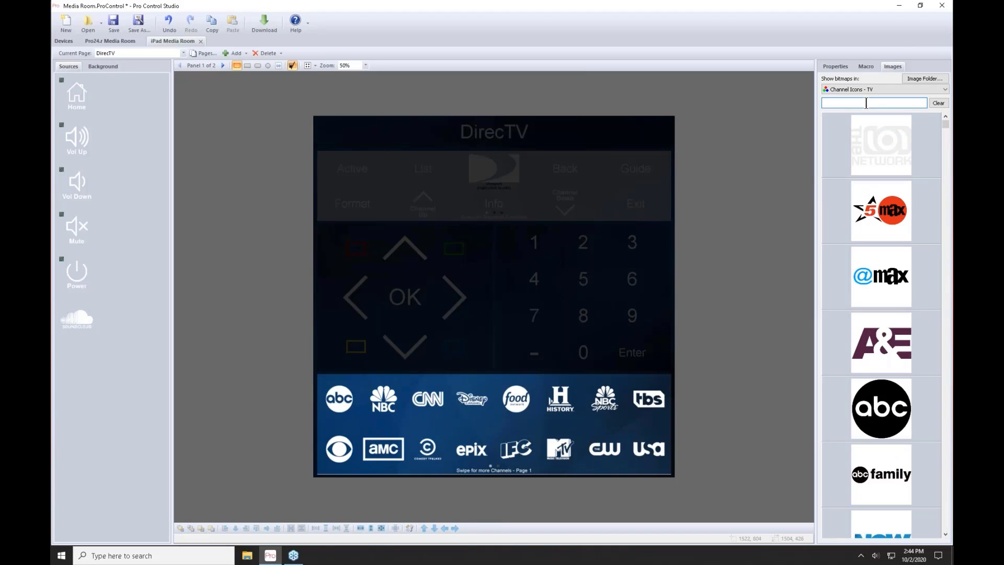
pyautogui.write('food')
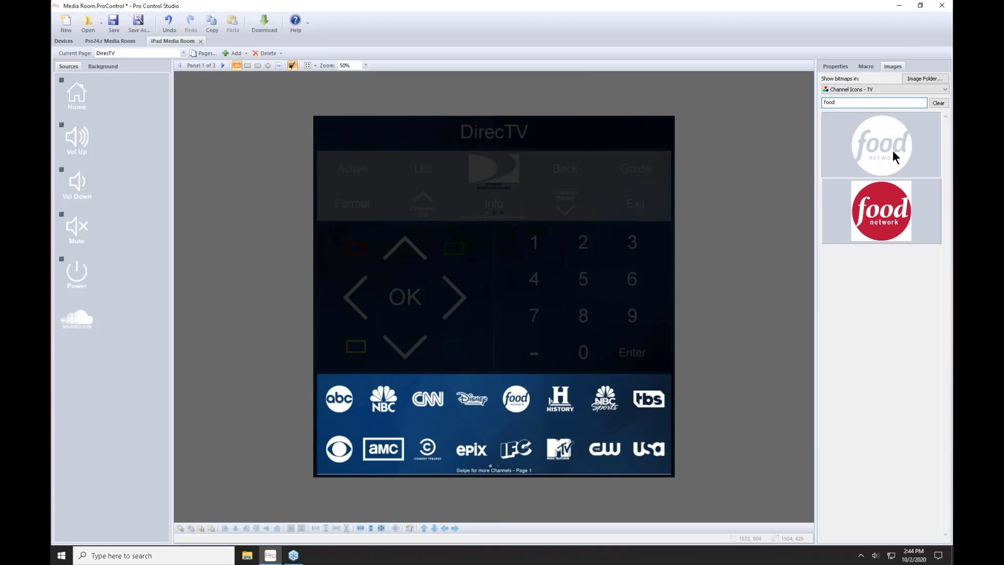
pyautogui.moveTo(874, 145); pyautogui.dragTo(383, 400)
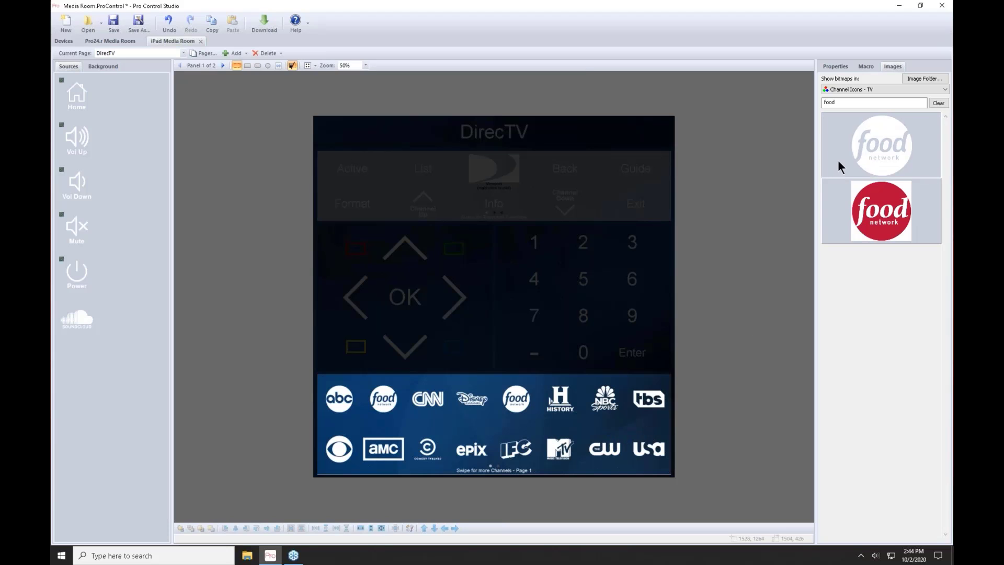
# - Search the channel icons for "hgtv" and replace the Food Network logo beside Disney with the HGTV logo
pyautogui.moveTo(848, 103); pyautogui.dragTo(804, 104)
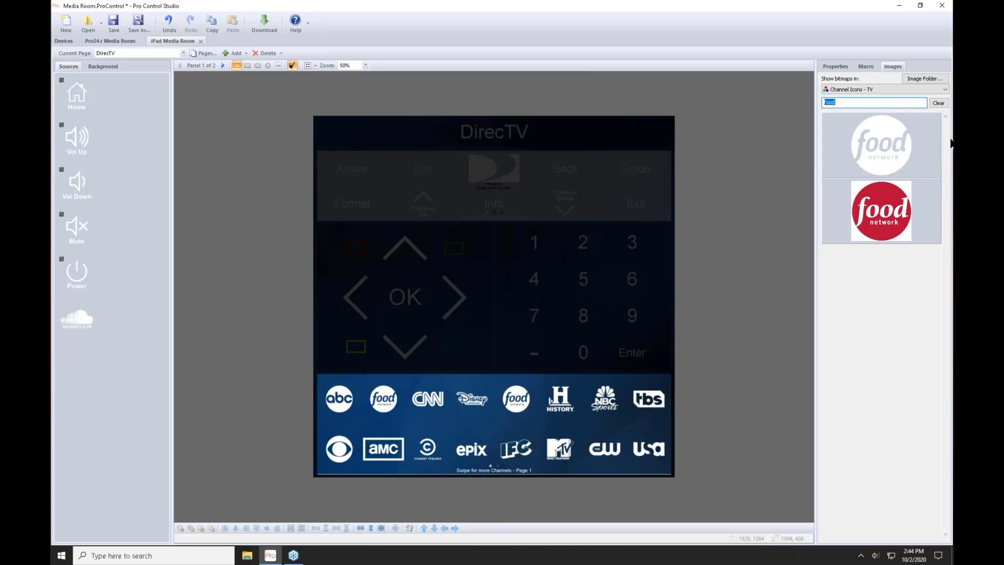
pyautogui.write('hgtv')
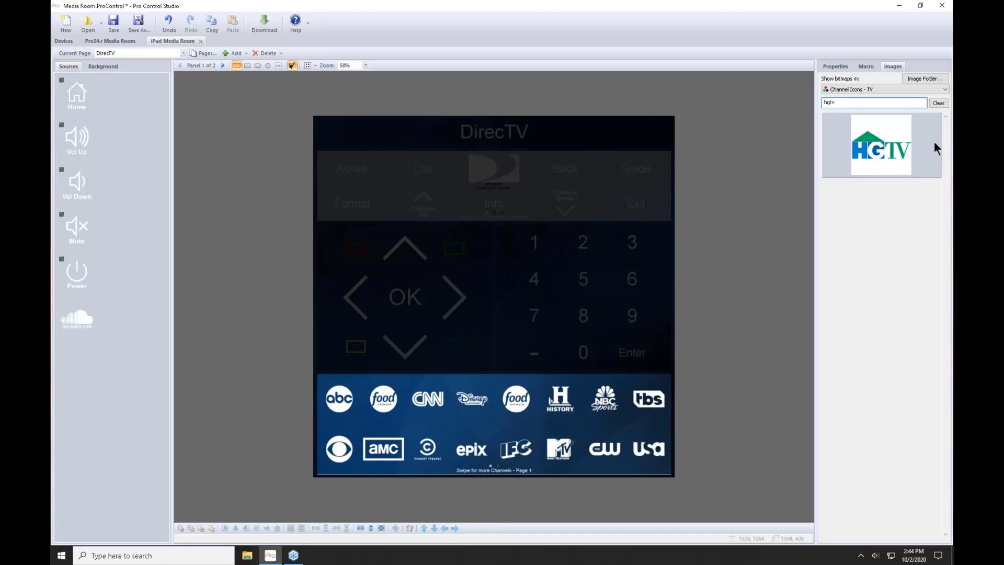
pyautogui.moveTo(882, 145); pyautogui.dragTo(529, 402)
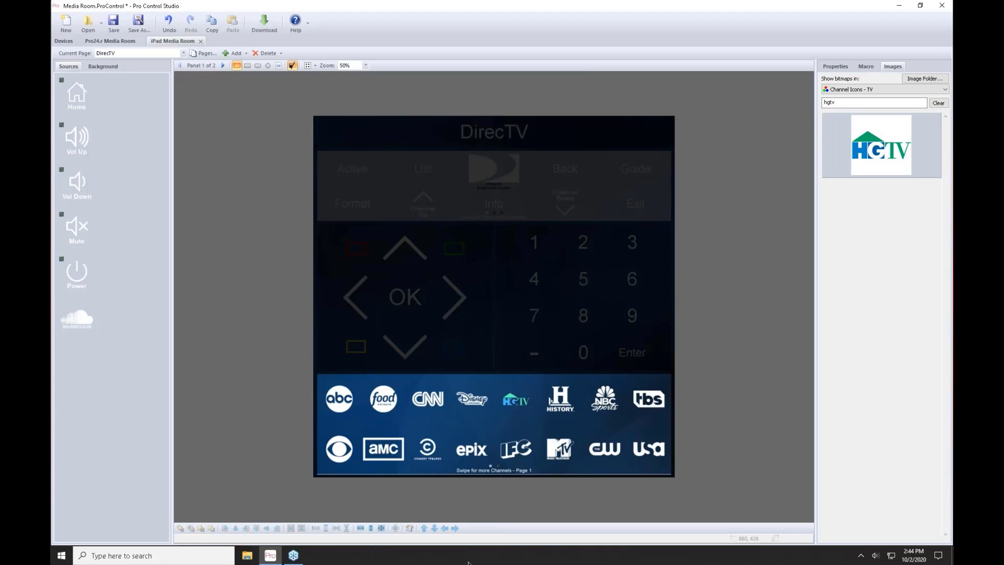
# - Give the ABC logo a macro that sends the DirecTV commands DIGIT 2, DIGIT 3 and DIGIT 3
pyautogui.click(350, 405)
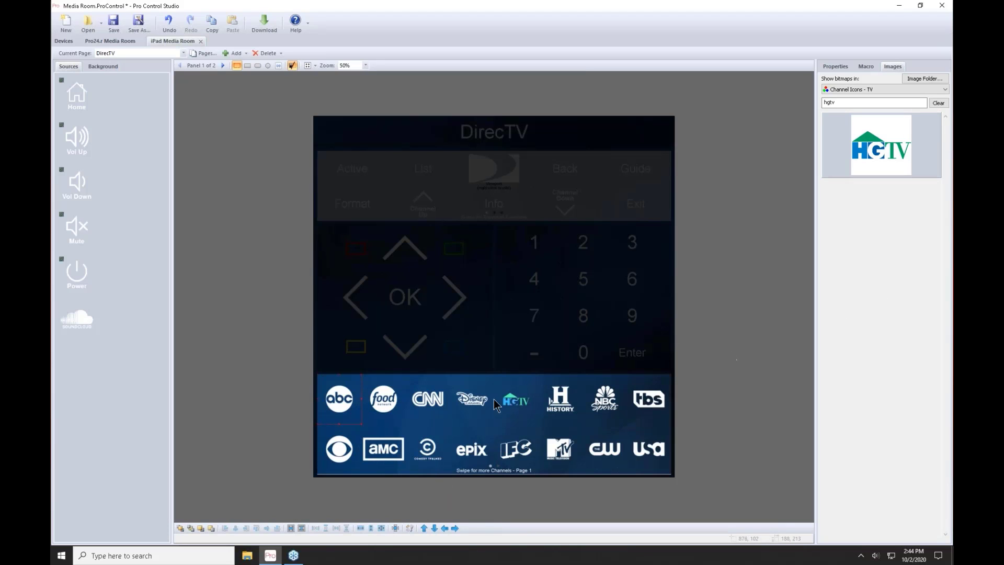
pyautogui.click(862, 66)
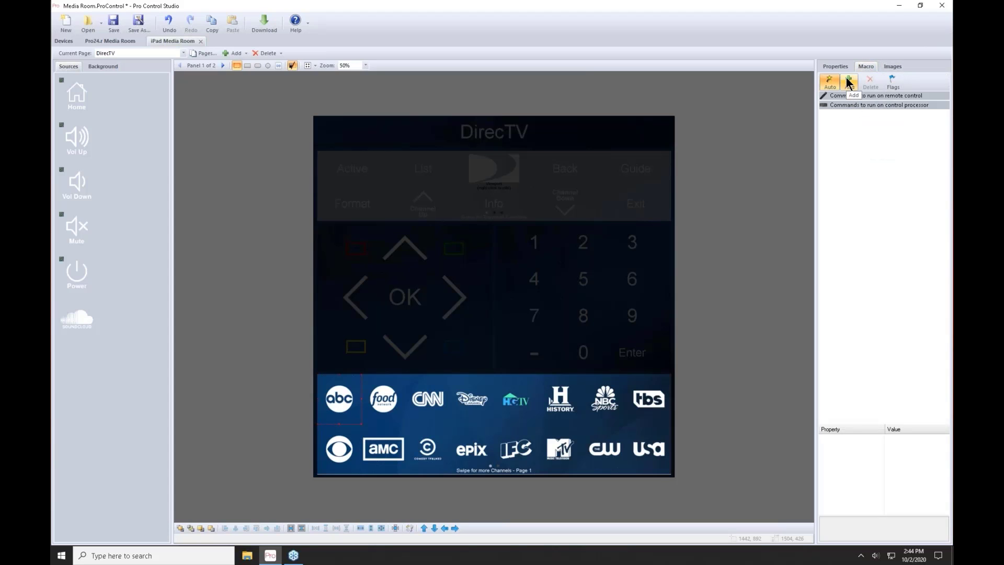
pyautogui.click(848, 82)
pyautogui.moveTo(479, 155); pyautogui.dragTo(710, 102)
pyautogui.doubleClick(677, 167)
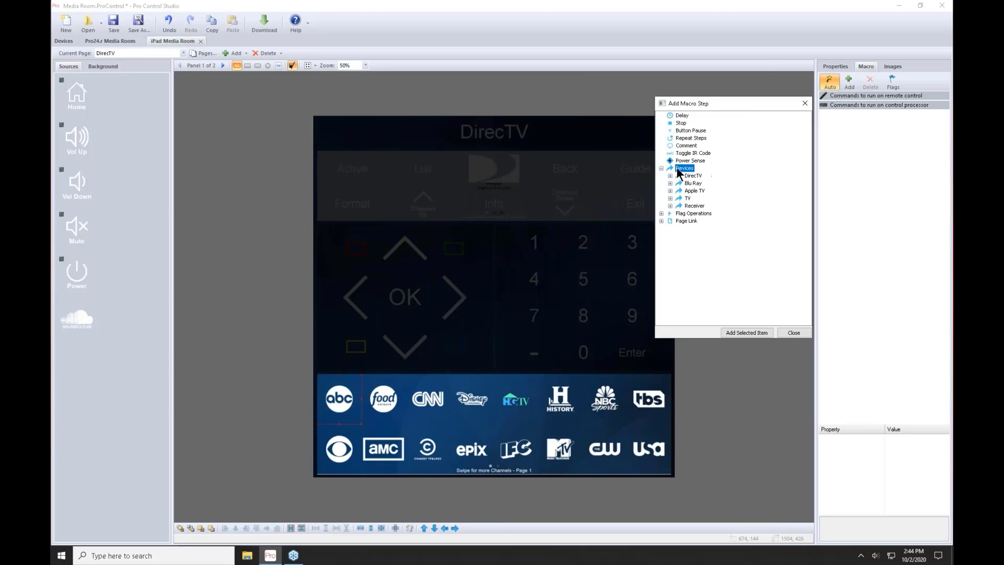
pyautogui.doubleClick(692, 175)
pyautogui.doubleClick(704, 206)
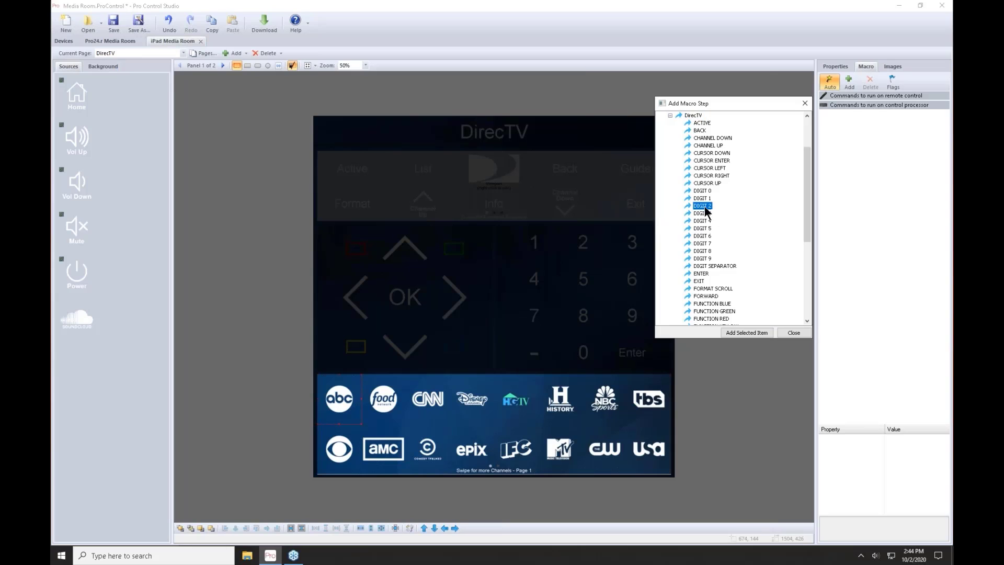
pyautogui.doubleClick(703, 214)
pyautogui.doubleClick(700, 216)
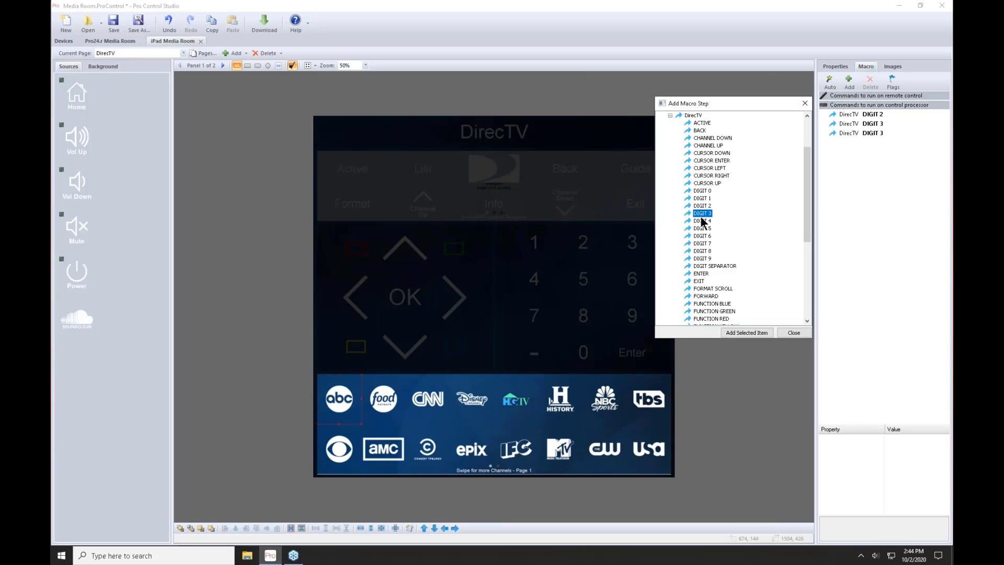
# - Give the Food Network logo a macro that sends the DirecTV commands DIGIT 5, DIGIT 4 and DIGIT 3
pyautogui.click(400, 391)
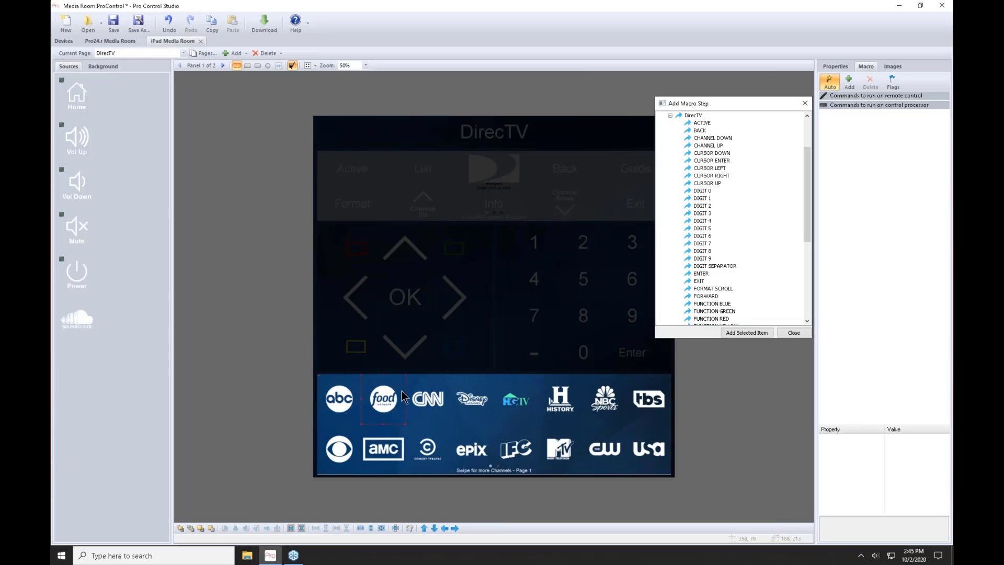
pyautogui.doubleClick(703, 228)
pyautogui.doubleClick(704, 220)
pyautogui.click(705, 213)
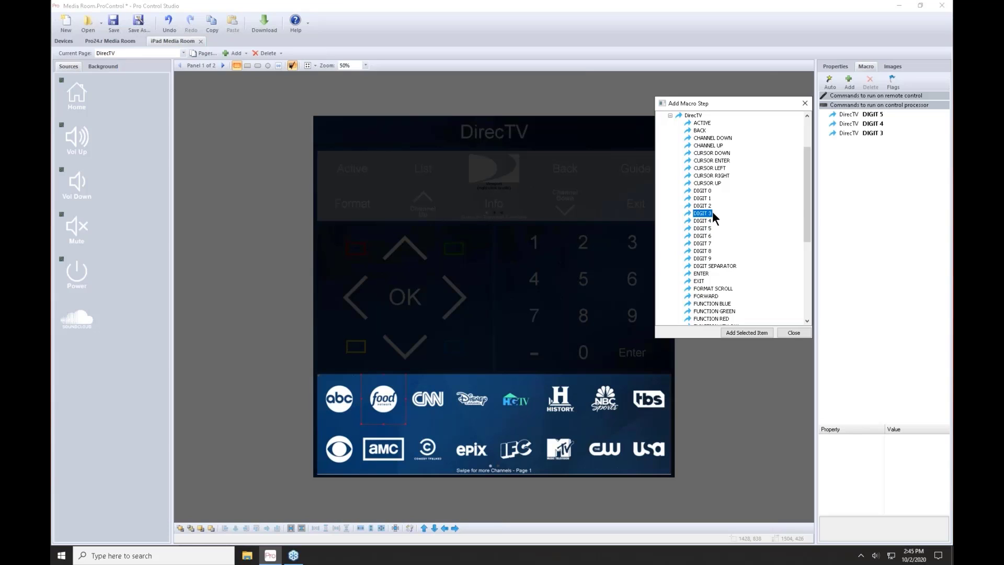
# - Give the CNN logo a macro that sends the DirecTV commands DIGIT 2, DIGIT 0 and DIGIT 2, and leave viewport editing
pyautogui.click(427, 399)
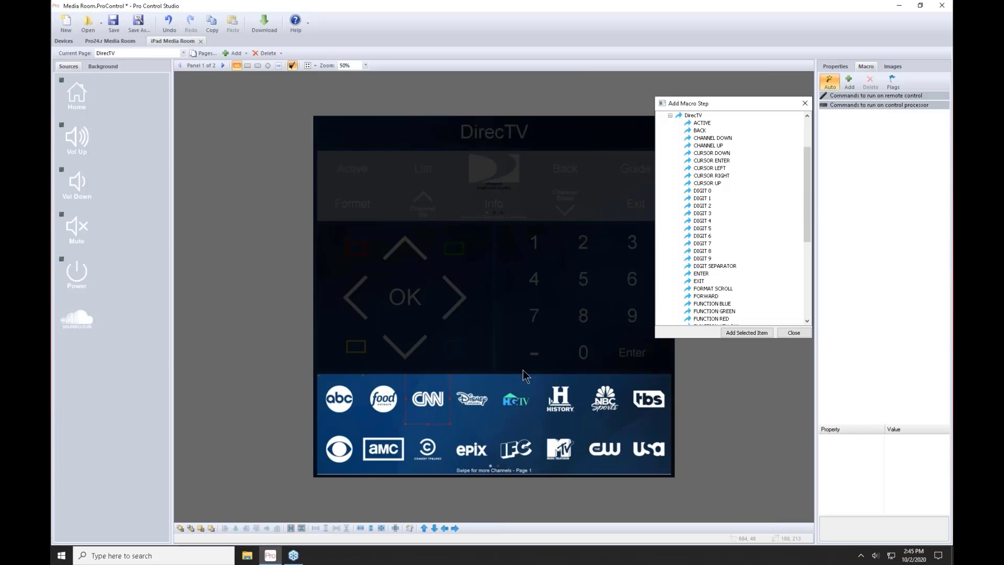
pyautogui.doubleClick(703, 205)
pyautogui.doubleClick(704, 191)
pyautogui.click(709, 206)
pyautogui.doubleClick(710, 205)
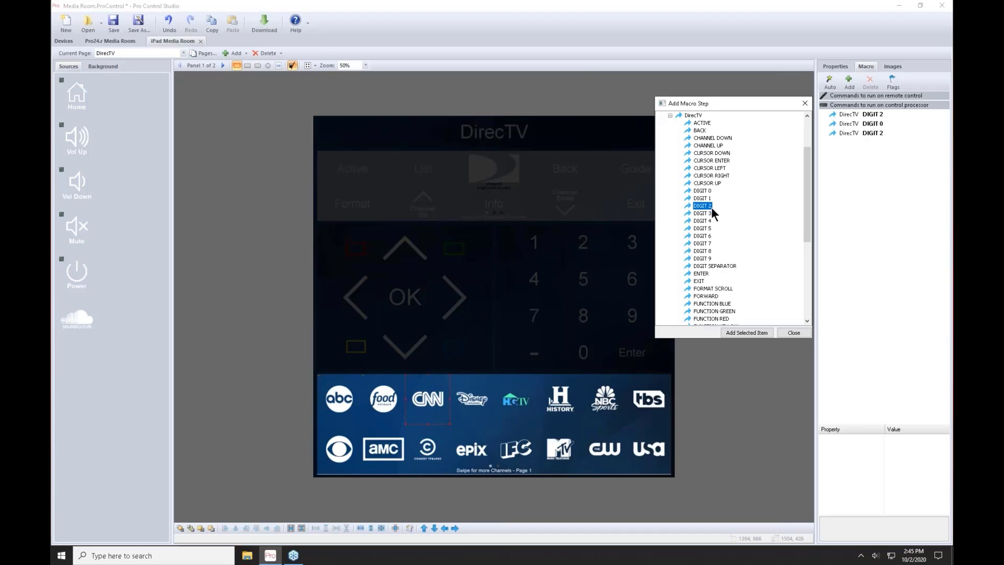
pyautogui.click(553, 362)
# - Switch the iPad to the Apple TV page and look through all page thumbnails in an enlarged page overview
pyautogui.click(182, 53)
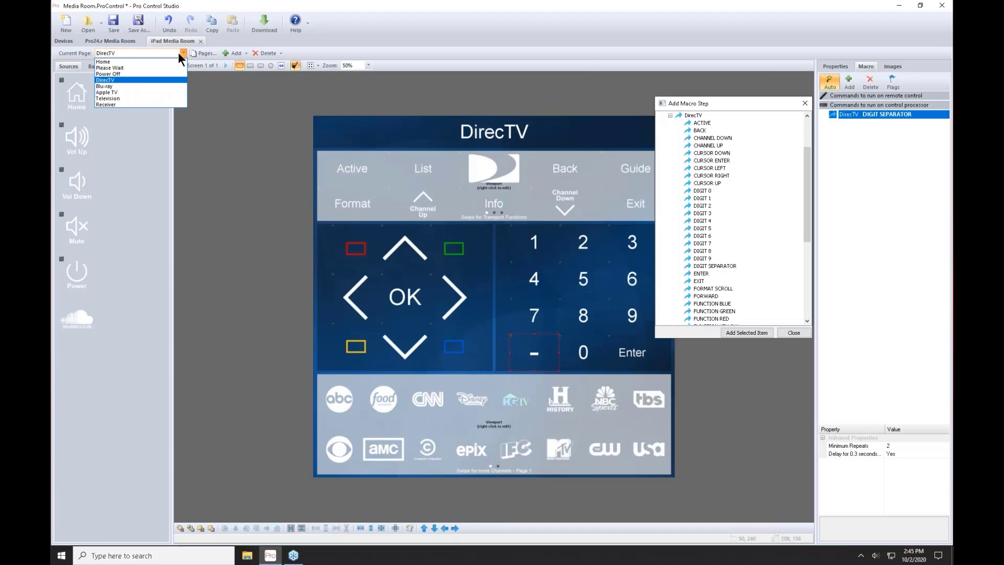
pyautogui.click(164, 90)
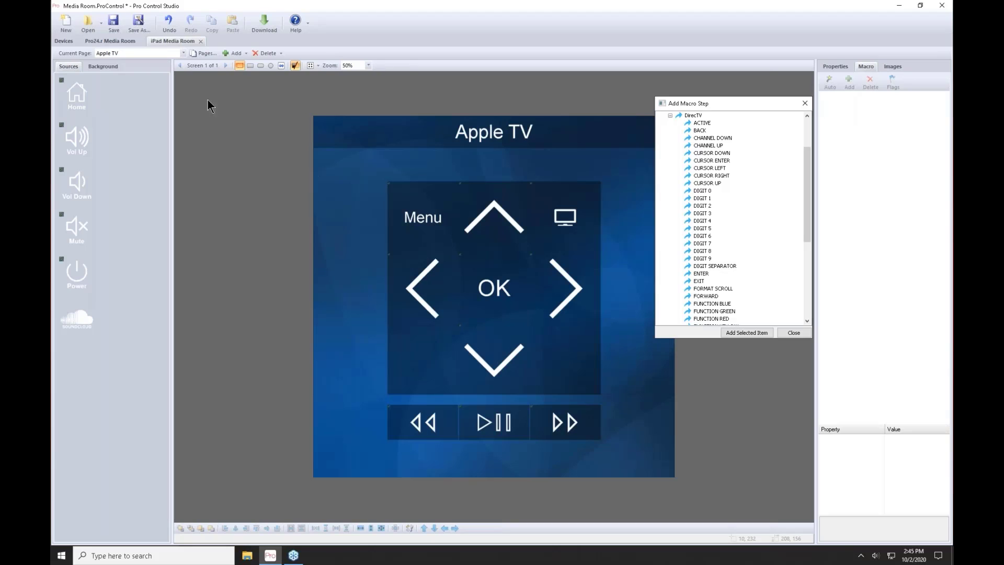
pyautogui.click(206, 53)
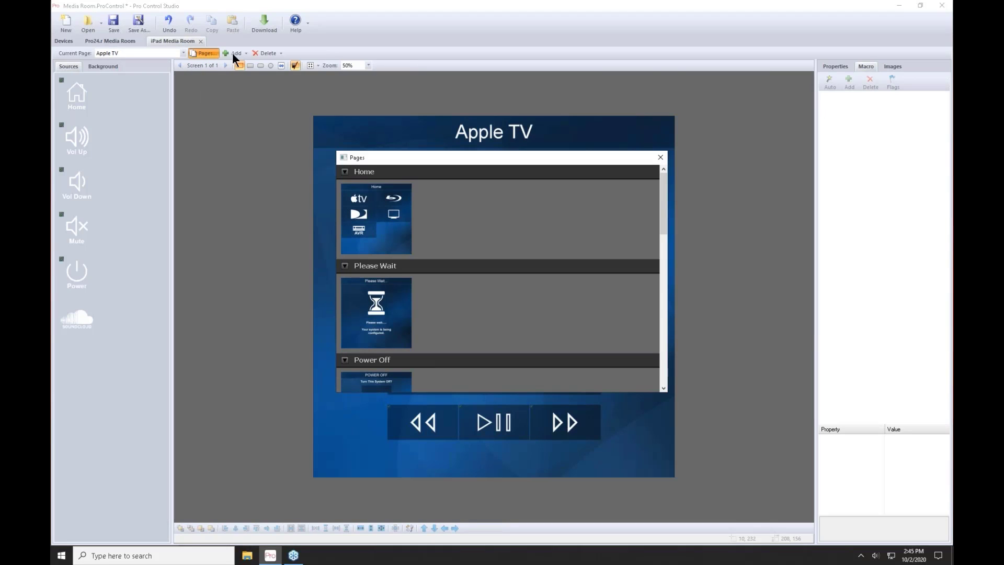
pyautogui.moveTo(513, 150); pyautogui.dragTo(513, 73)
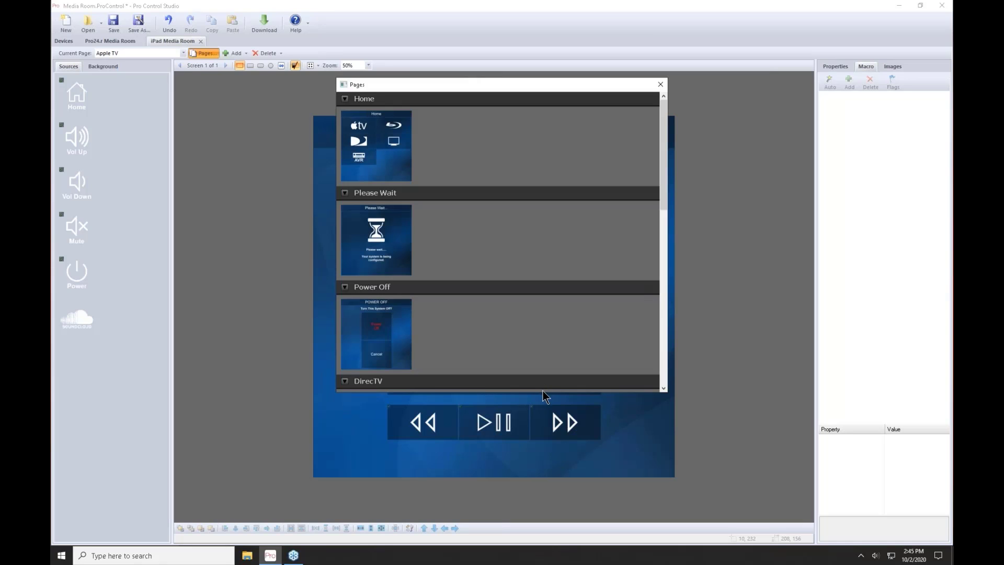
pyautogui.moveTo(542, 395); pyautogui.dragTo(549, 520)
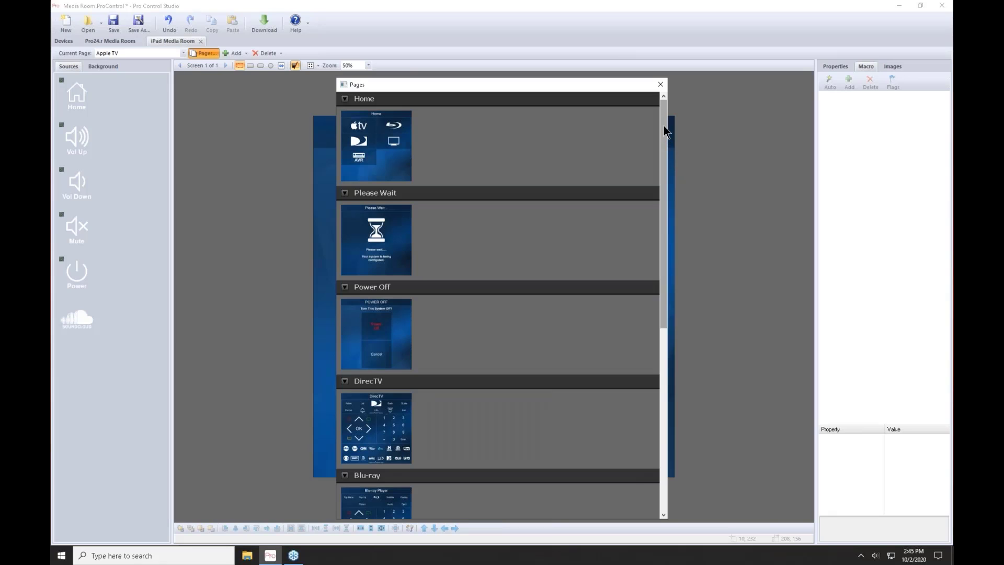
pyautogui.moveTo(662, 132); pyautogui.dragTo(674, 214)
pyautogui.moveTo(688, 269); pyautogui.dragTo(668, 304)
pyautogui.moveTo(664, 267); pyautogui.dragTo(658, 141)
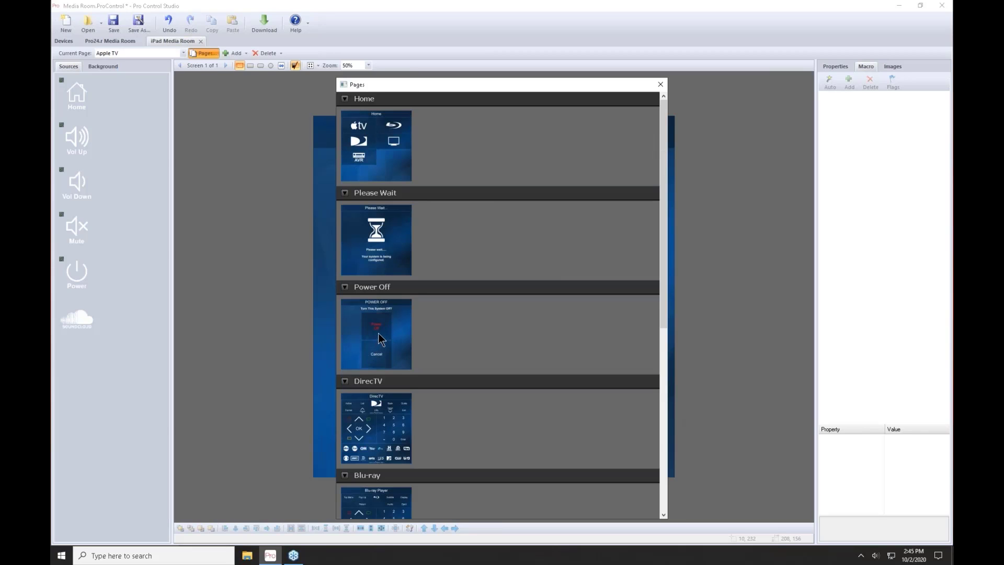
# - Check the delete, rename and move options for the Power Off page without applying any, and open the Blu-ray page from the overview
pyautogui.rightClick(342, 285)
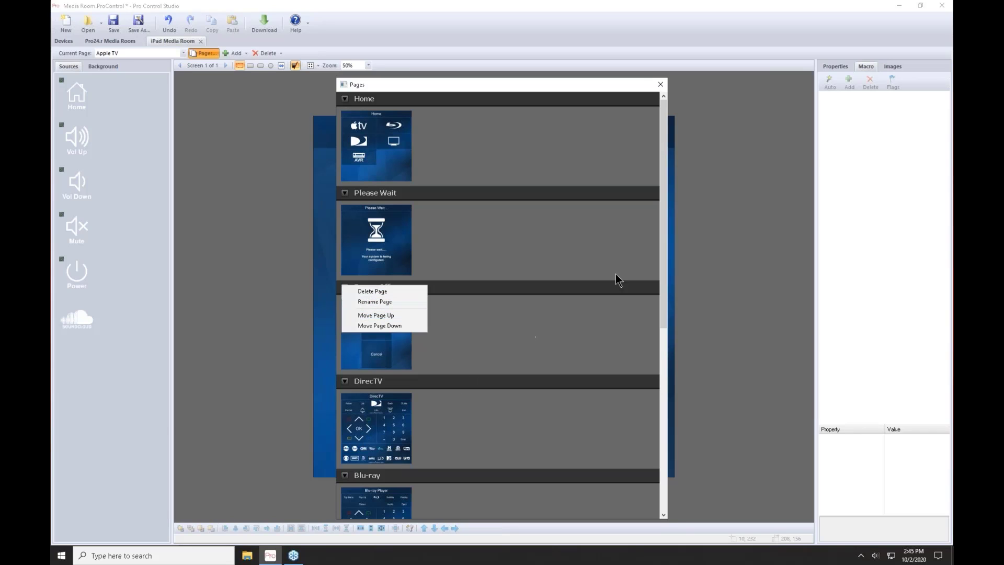
pyautogui.click(670, 241)
pyautogui.scroll(-2, 638, 300)
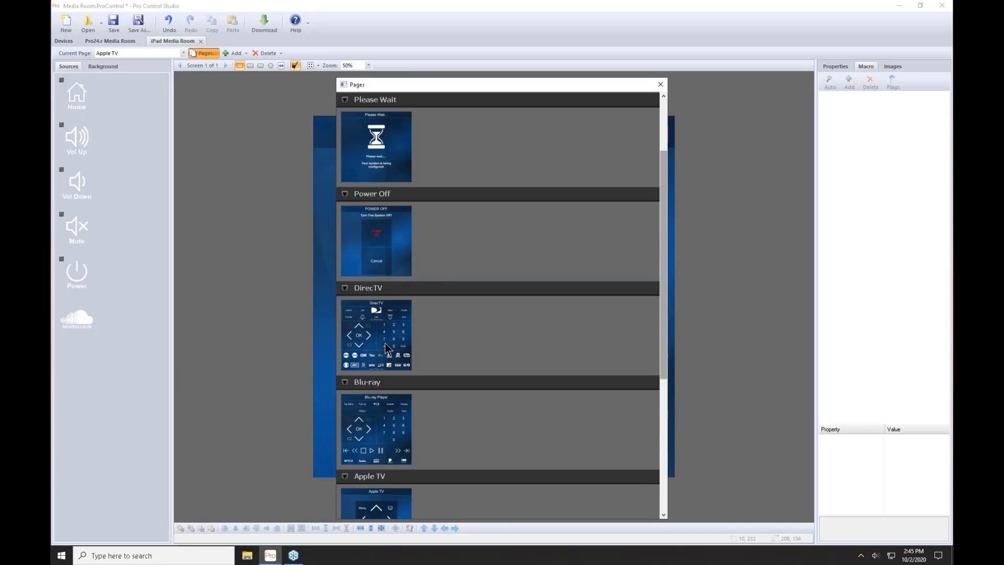
pyautogui.doubleClick(417, 453)
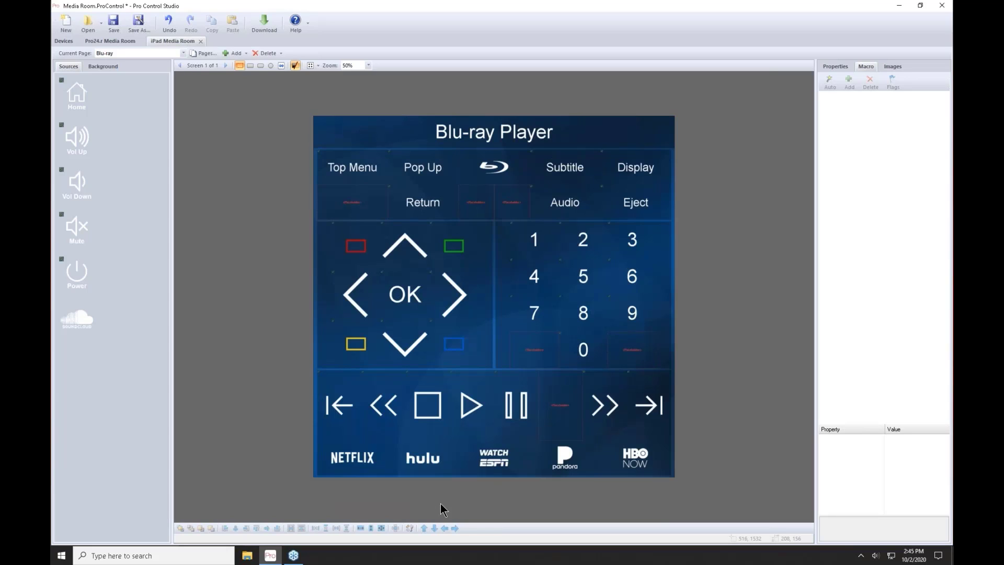
# - Reopen the iPad's page overview, look down through the thumbnails to Apple TV and close it
pyautogui.click(177, 52)
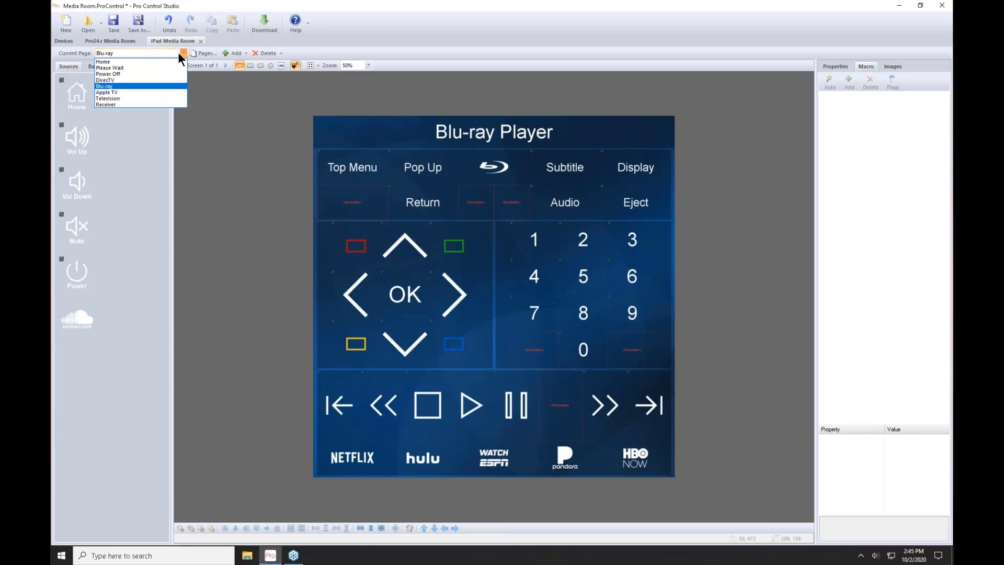
pyautogui.click(205, 52)
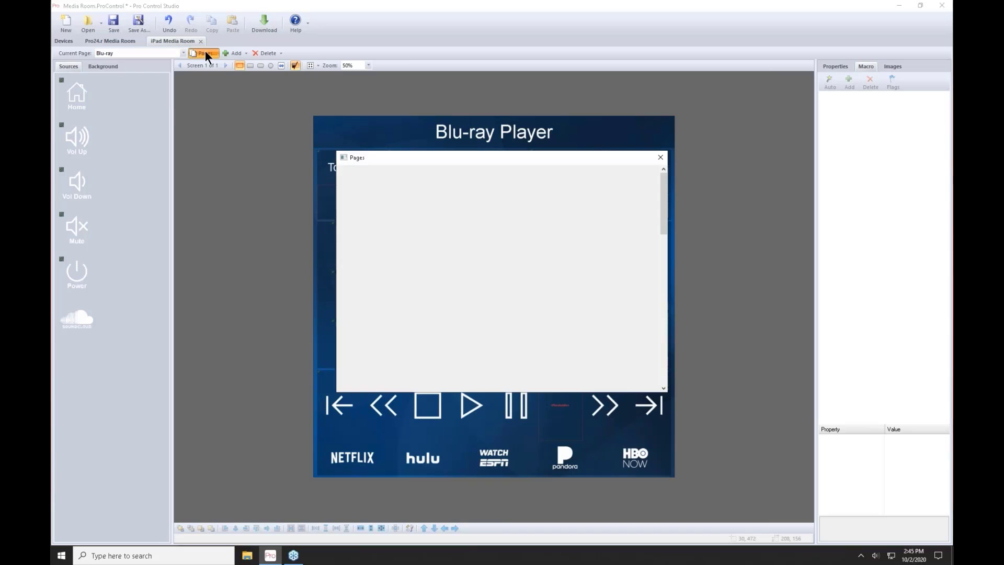
pyautogui.scroll(-1, 513, 241)
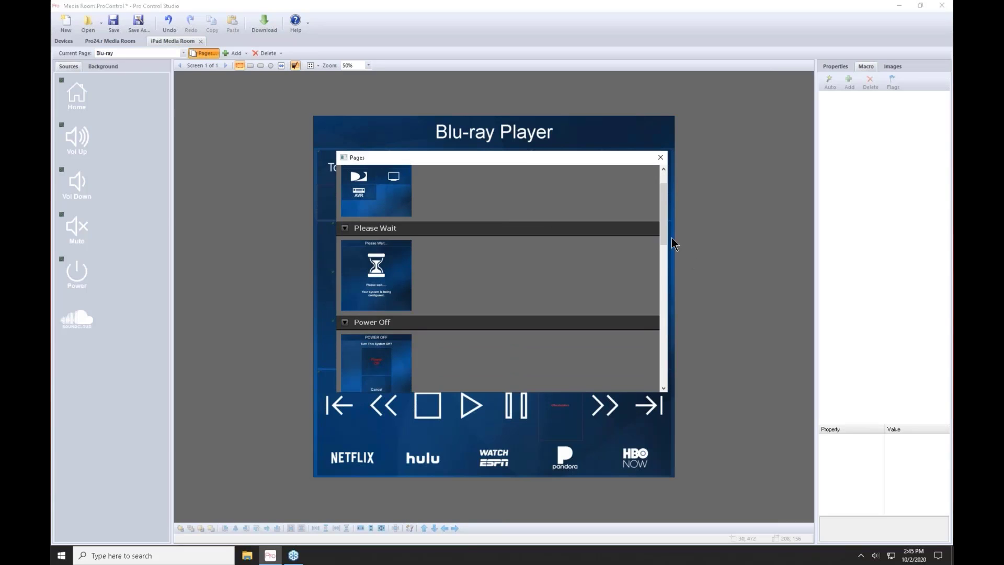
pyautogui.scroll(-8, 656, 314)
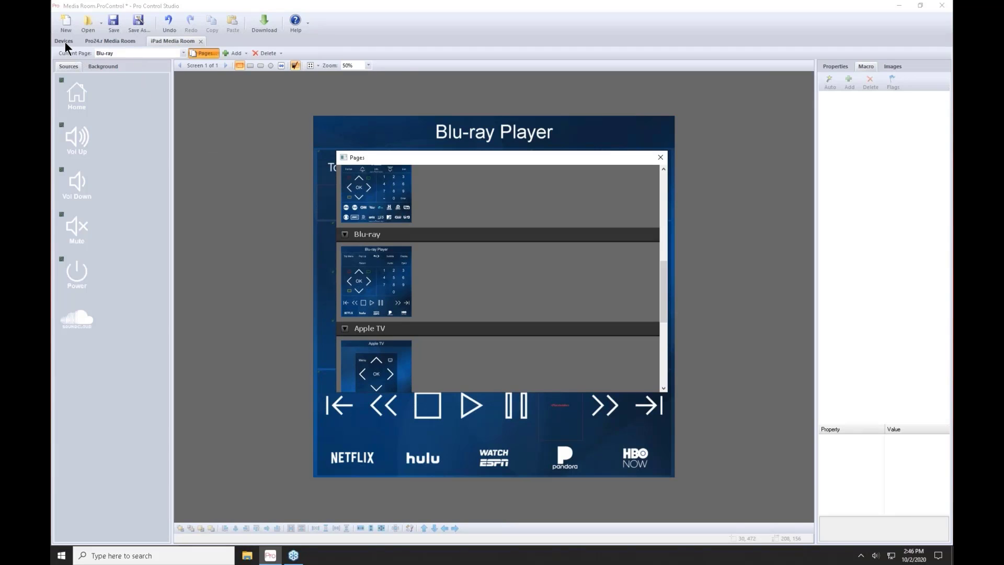
pyautogui.click(660, 157)
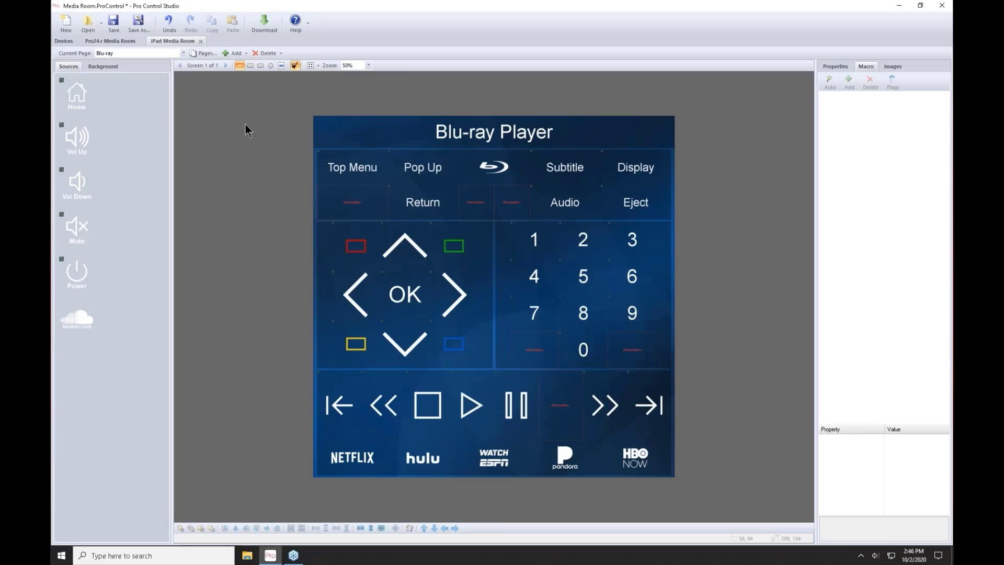
# - Open the iPhone Media Room device from the device list and set its home page zoom to 25%
pyautogui.click(63, 44)
pyautogui.doubleClick(91, 110)
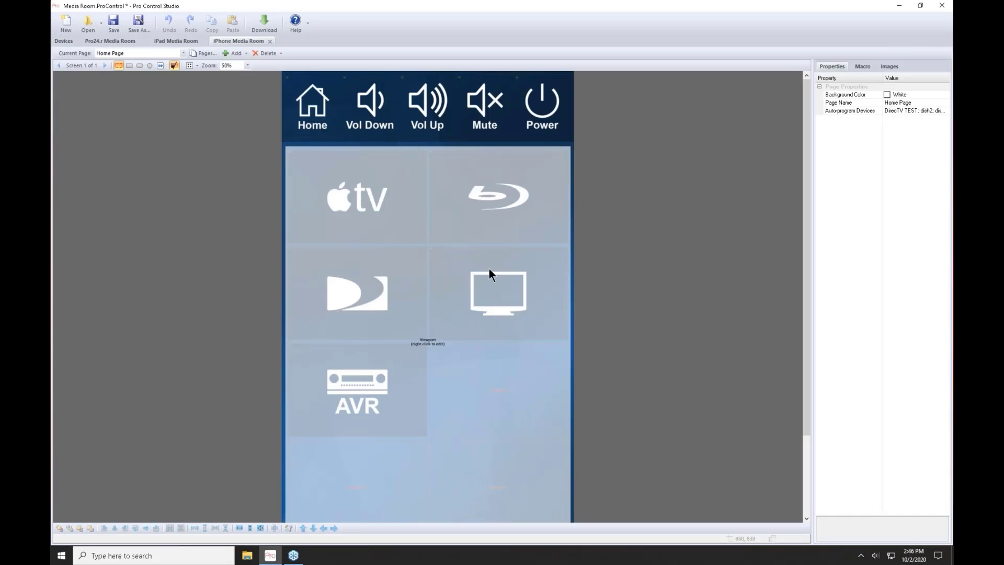
pyautogui.scroll(-4, 481, 277)
pyautogui.scroll(2, 482, 276)
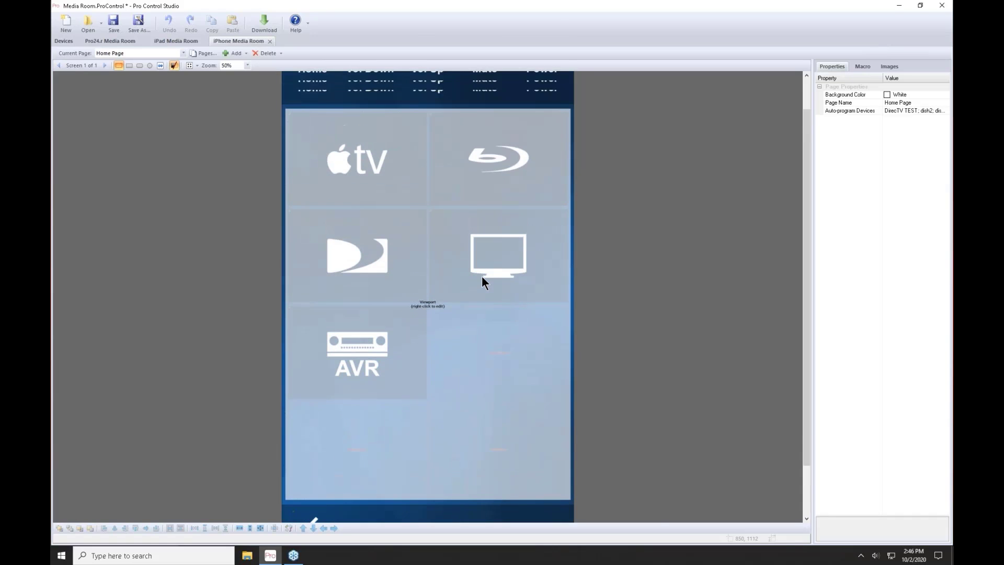
pyautogui.click(232, 65)
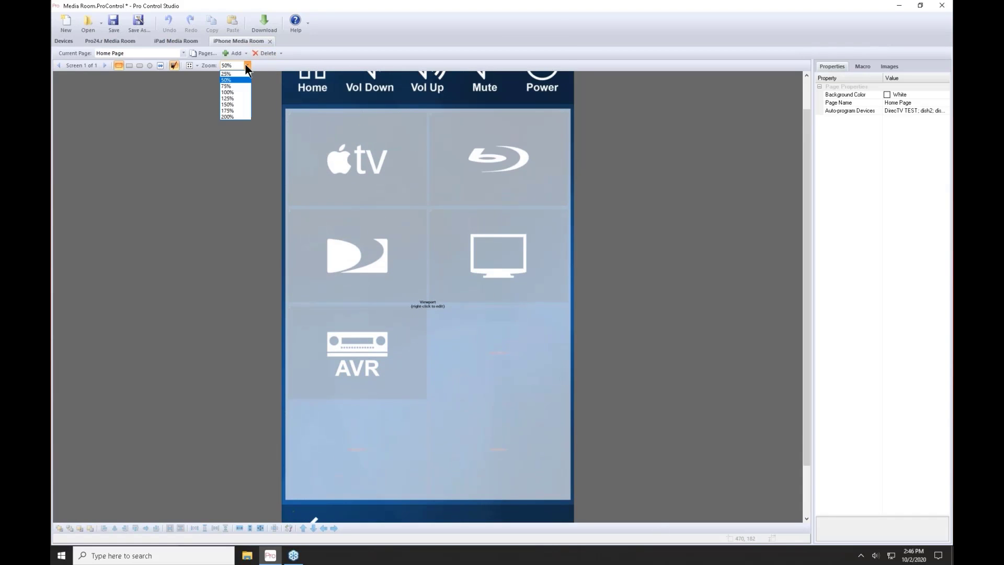
pyautogui.click(241, 74)
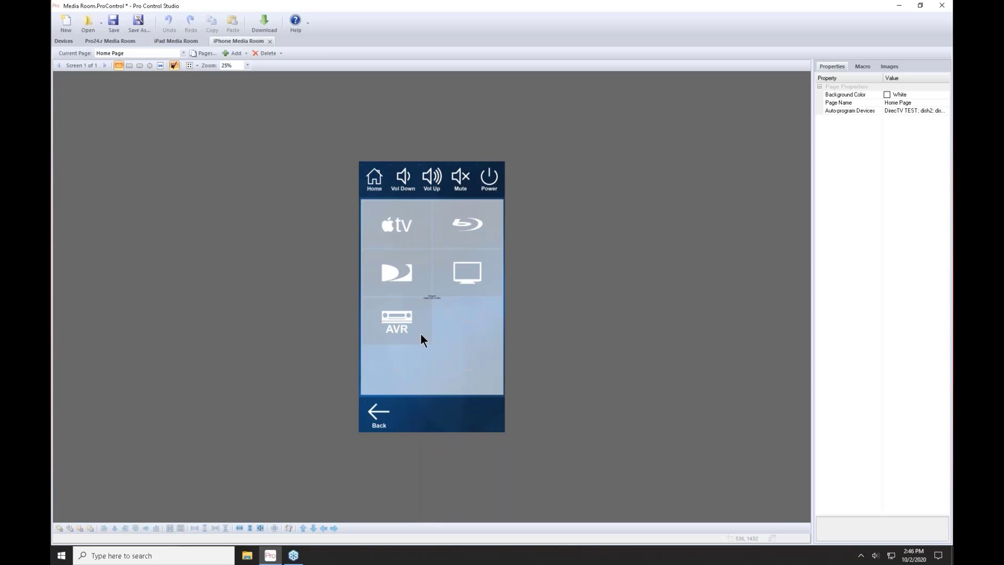
# - Open the iPhone's Blu-ray page, check both panels of the lower navigation viewport and leave viewport editing
pyautogui.click(183, 53)
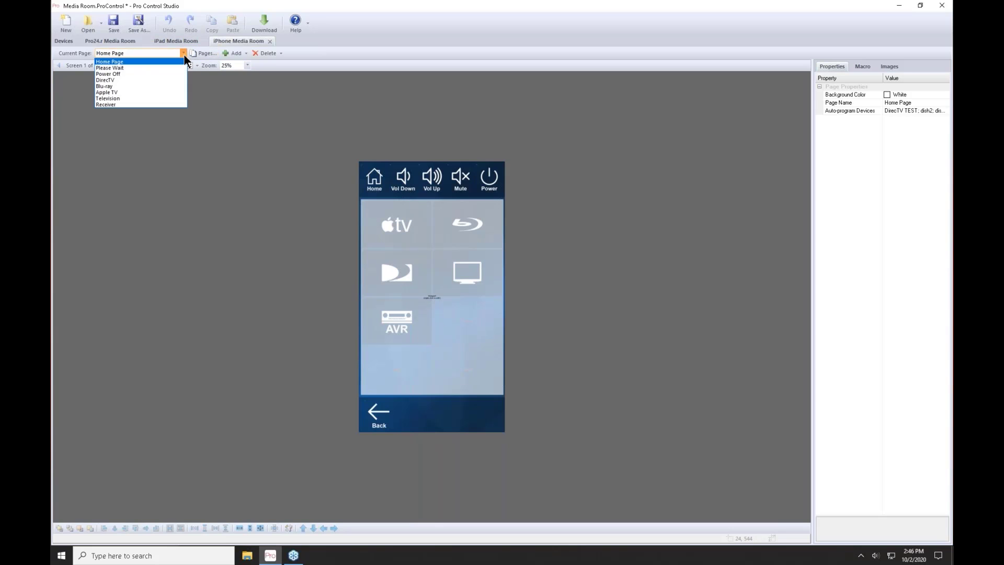
pyautogui.click(168, 86)
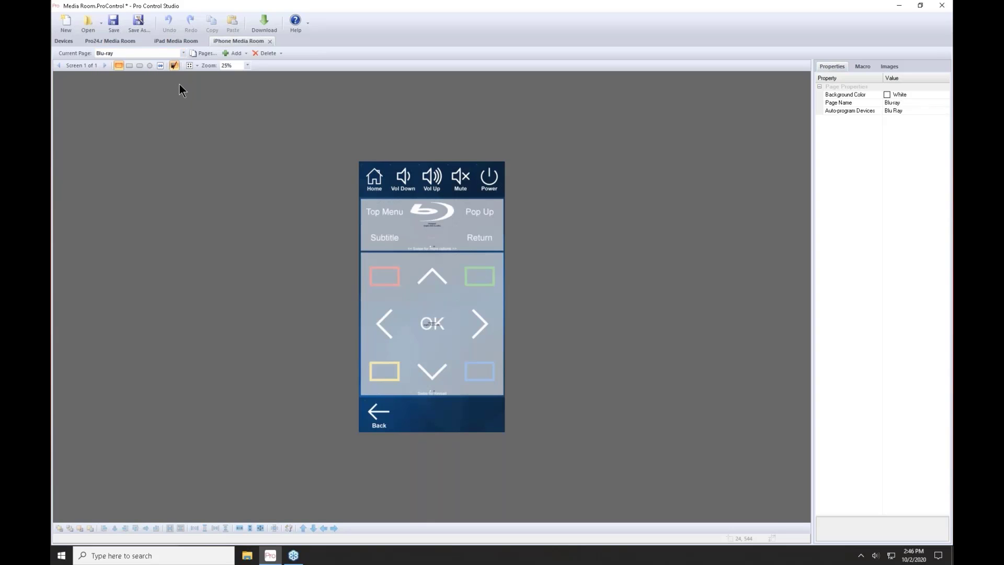
pyautogui.rightClick(425, 284)
pyautogui.click(452, 290)
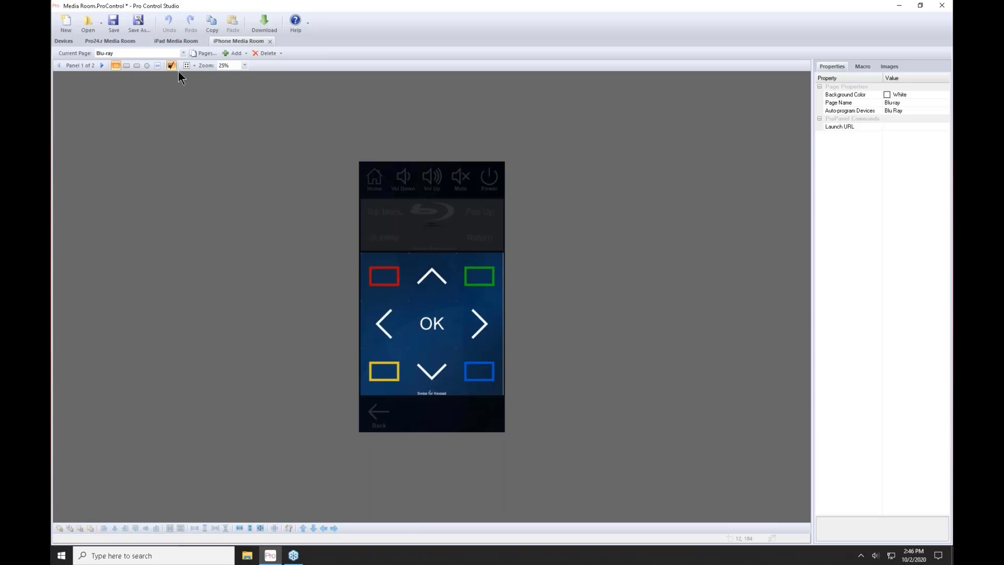
pyautogui.click(102, 65)
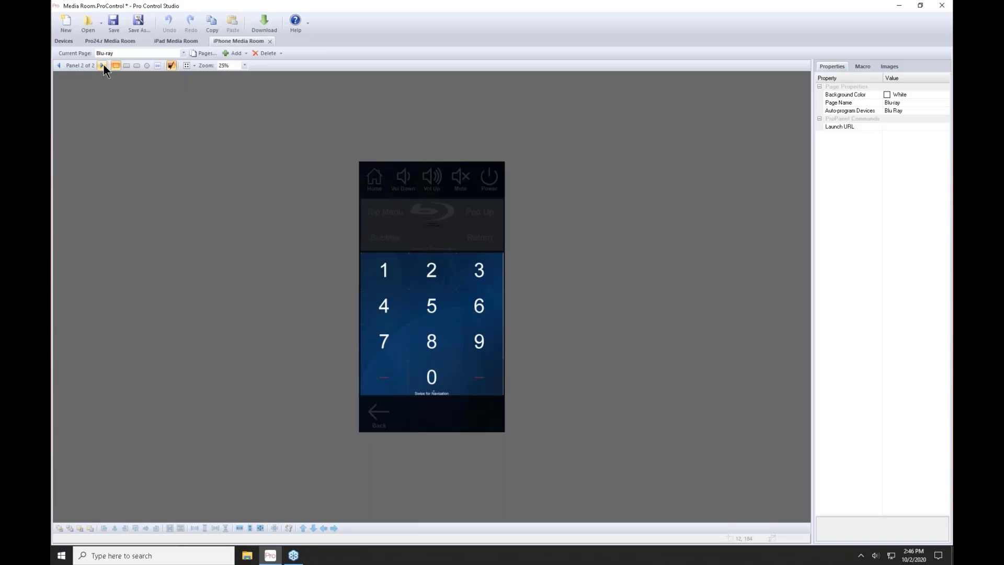
pyautogui.click(59, 66)
pyautogui.click(447, 220)
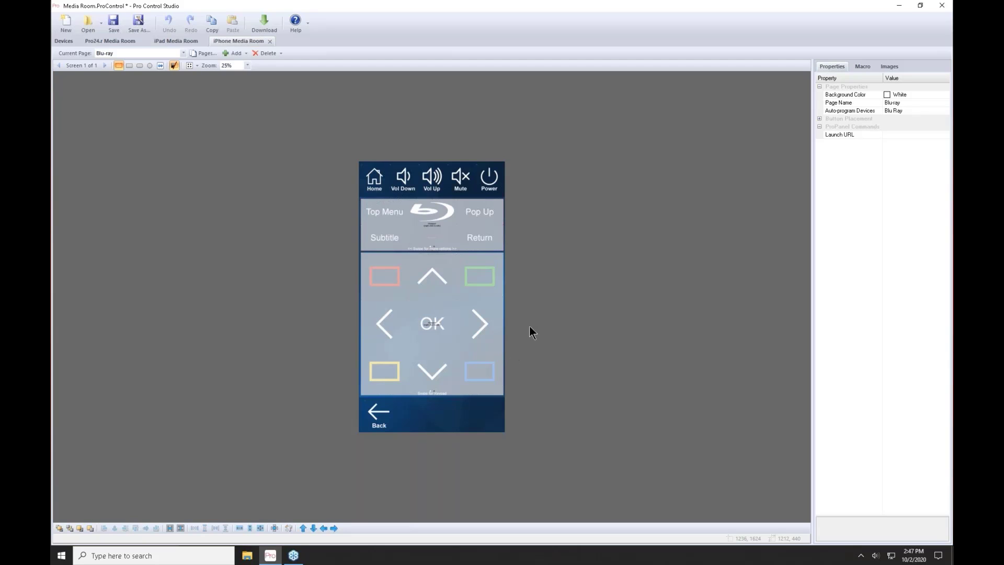
# - View the iPhone's Television page and its Receiver page
pyautogui.click(183, 52)
pyautogui.click(155, 97)
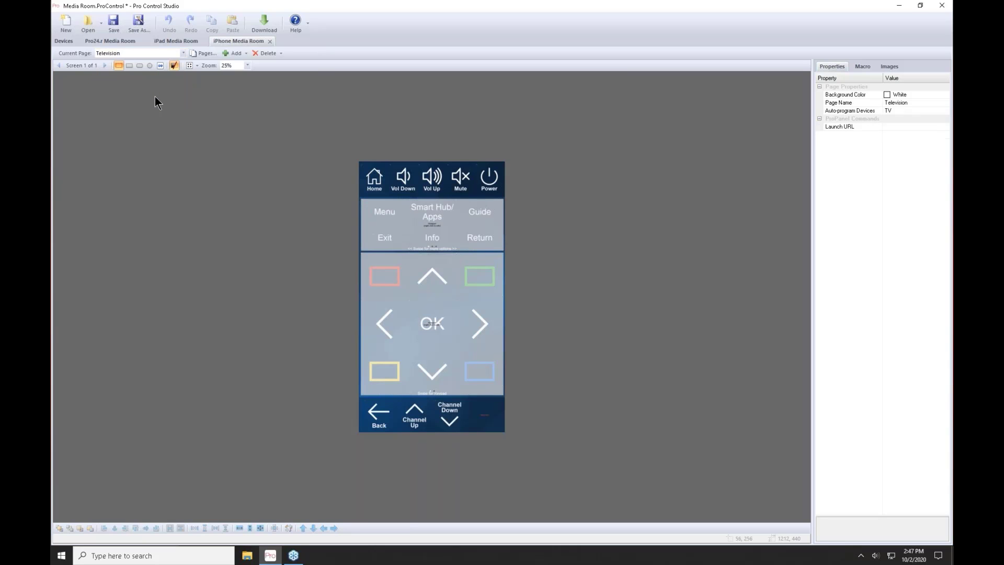
pyautogui.click(181, 55)
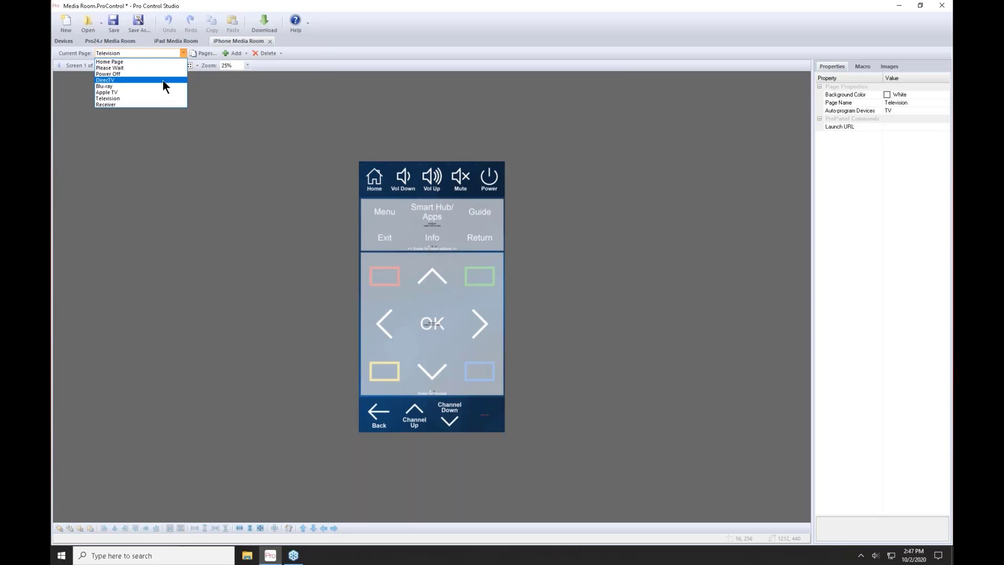
pyautogui.click(161, 104)
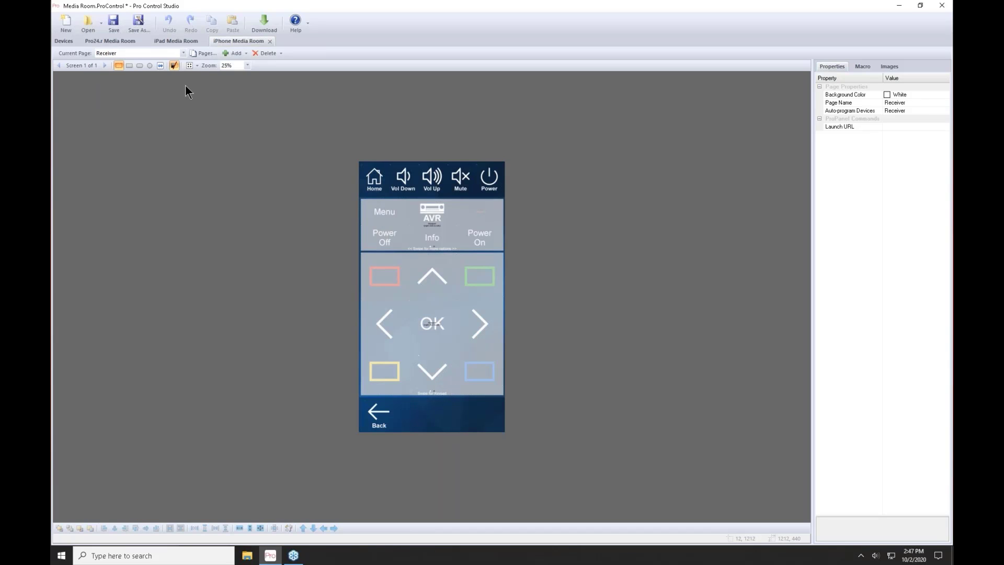
# - Leave the iPhone's pages and open the iPro.8 Media Room remote from the device list
pyautogui.click(182, 54)
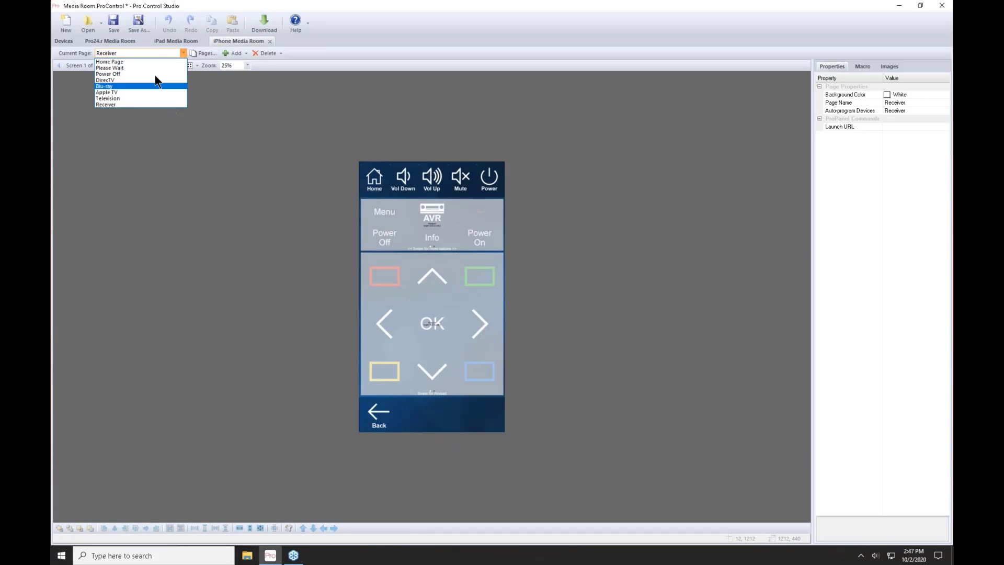
pyautogui.click(74, 42)
pyautogui.click(71, 40)
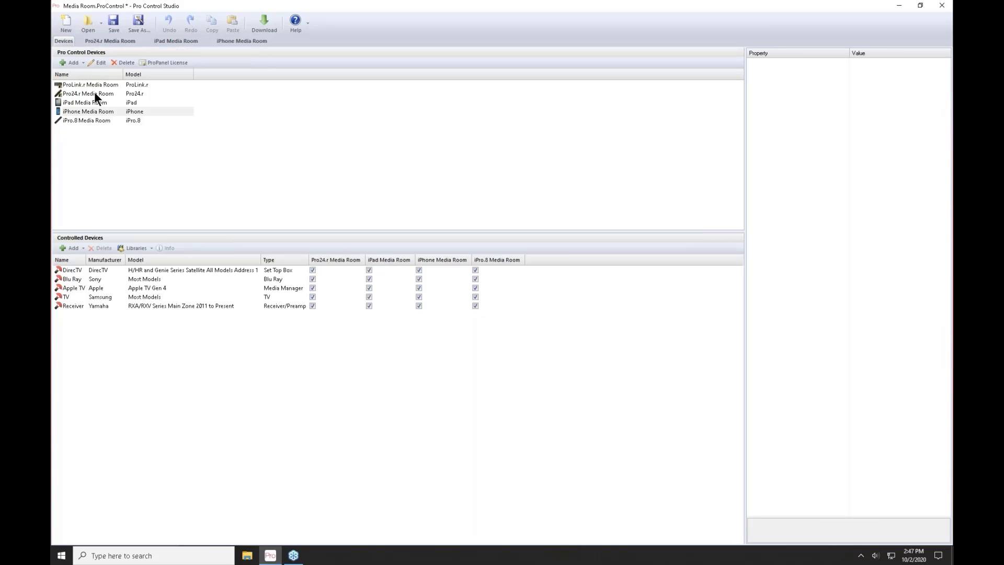
pyautogui.click(84, 121)
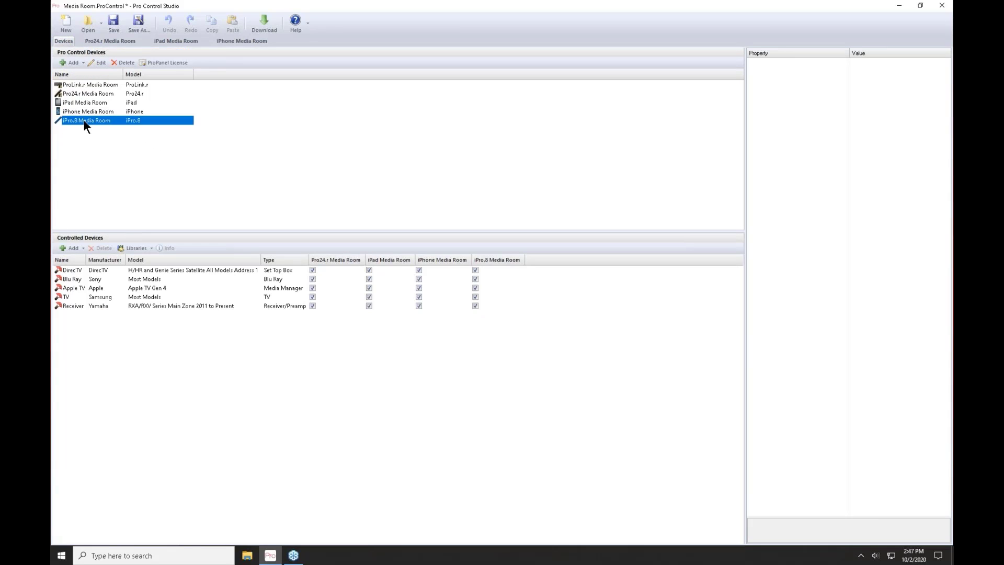
pyautogui.doubleClick(89, 118)
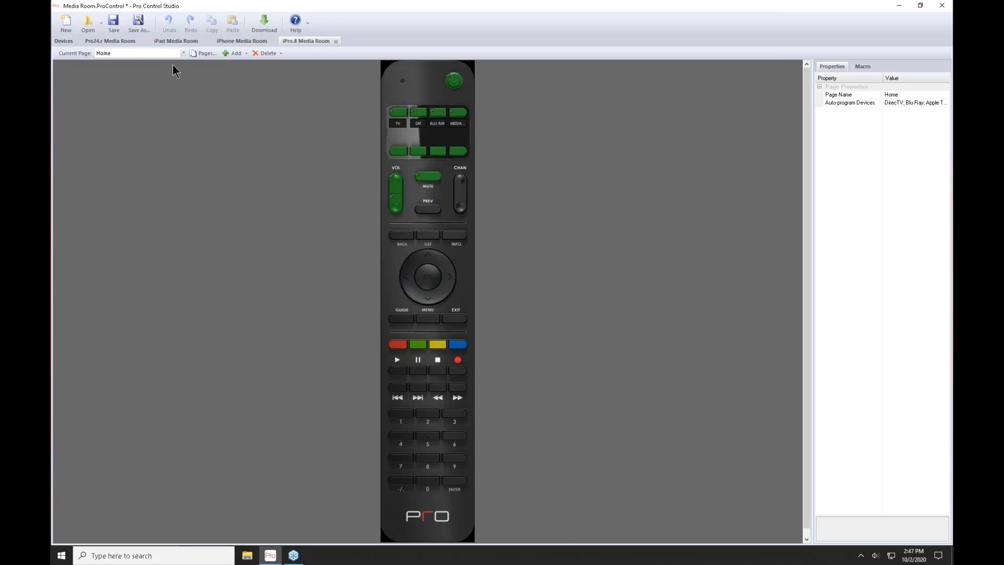
# - Go to the iPro.8's Satellite TV page and show the macro behind the Back button
pyautogui.click(181, 53)
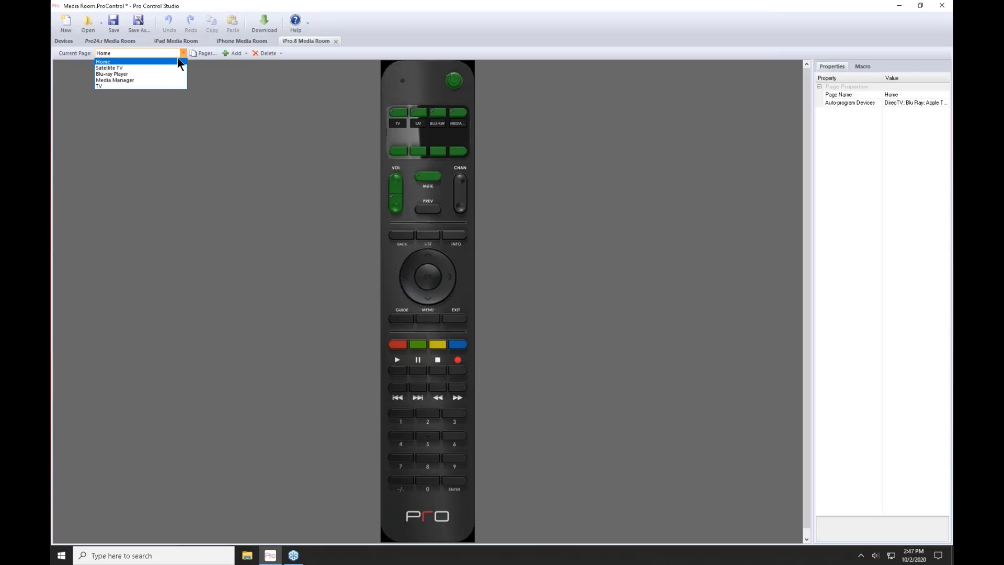
pyautogui.click(174, 67)
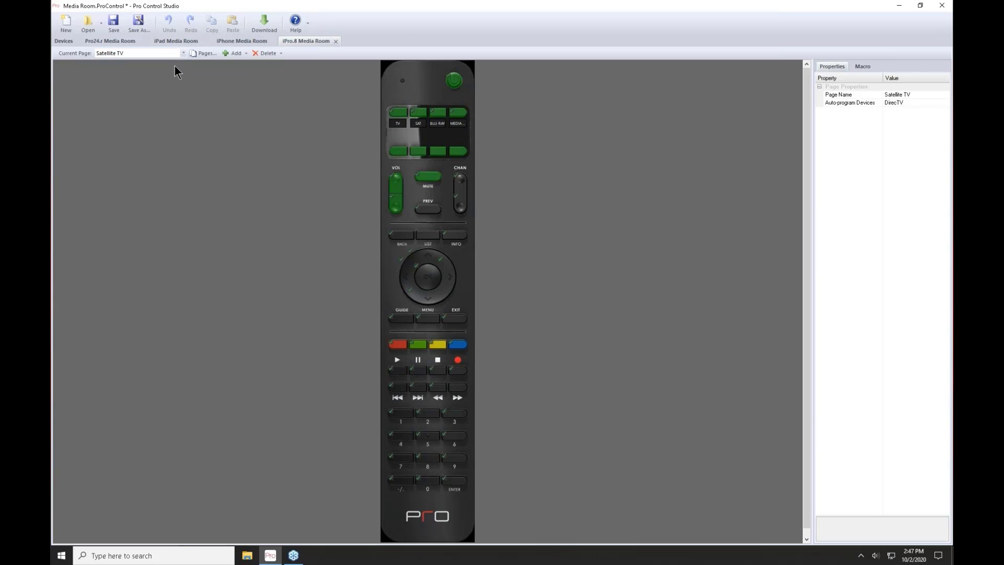
pyautogui.click(401, 234)
pyautogui.click(863, 67)
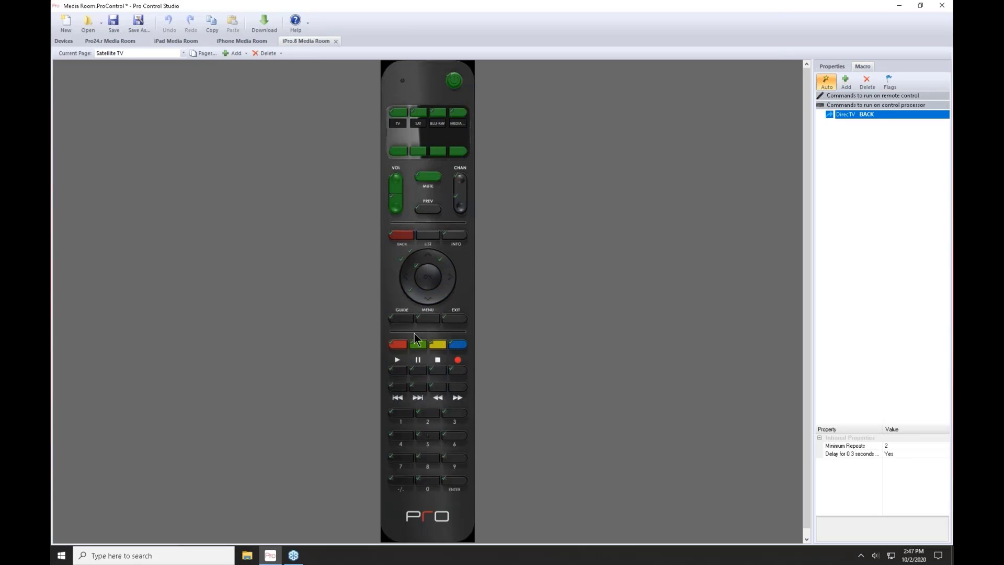
# - Check the macros of the Guide, Menu, playback and number 2 and 5 buttons on the Satellite TV page
pyautogui.click(406, 319)
pyautogui.click(430, 320)
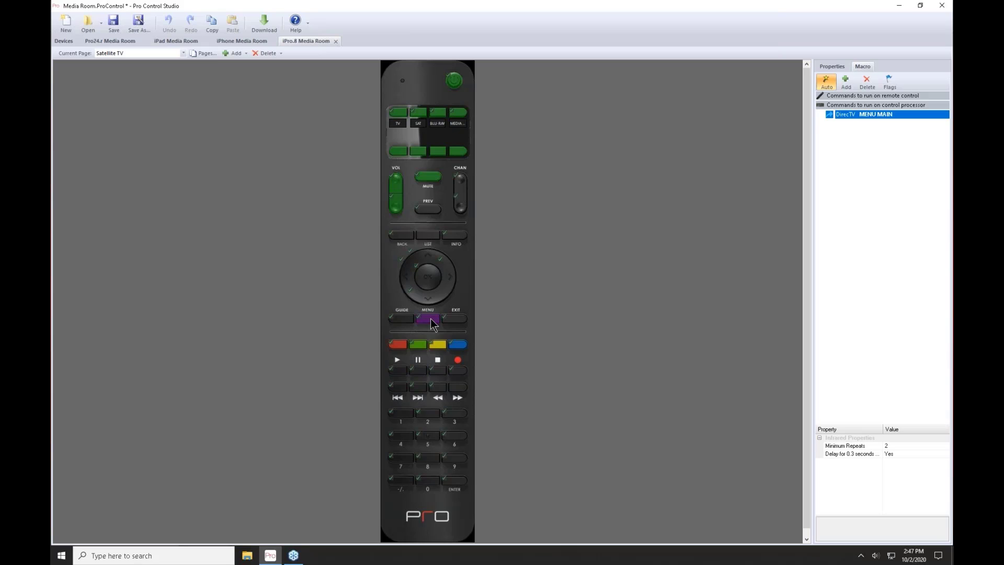
pyautogui.click(421, 371)
pyautogui.click(388, 380)
pyautogui.click(401, 371)
pyautogui.click(431, 414)
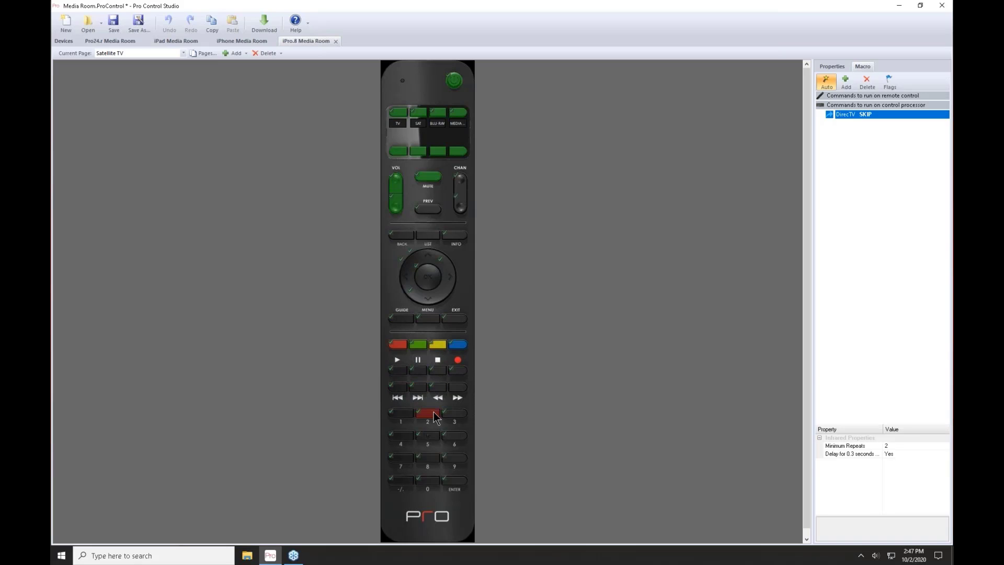
pyautogui.click(434, 436)
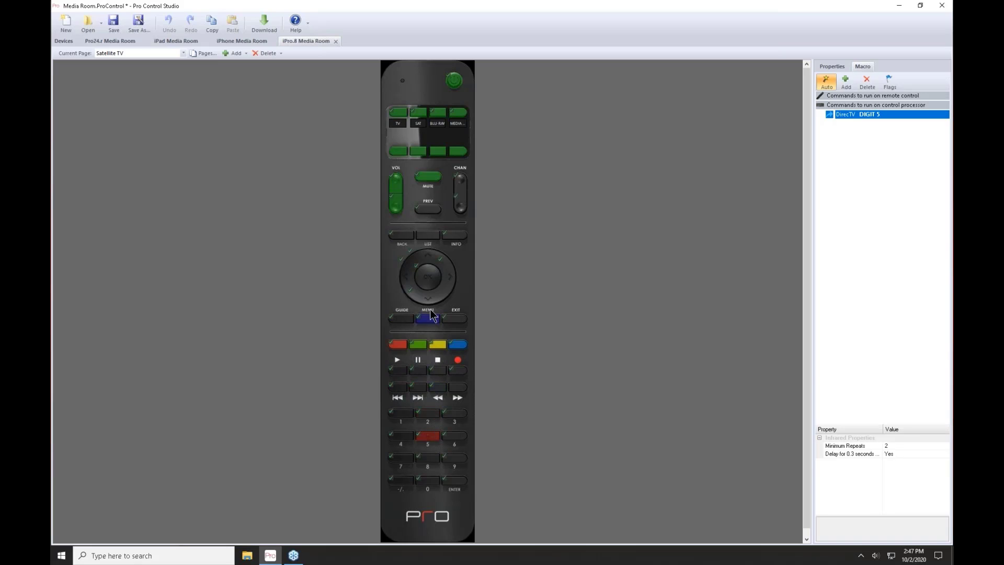
# - Go to the iPro.8's Blu-ray Player page and check the macros of the 1, Play and List buttons
pyautogui.click(173, 55)
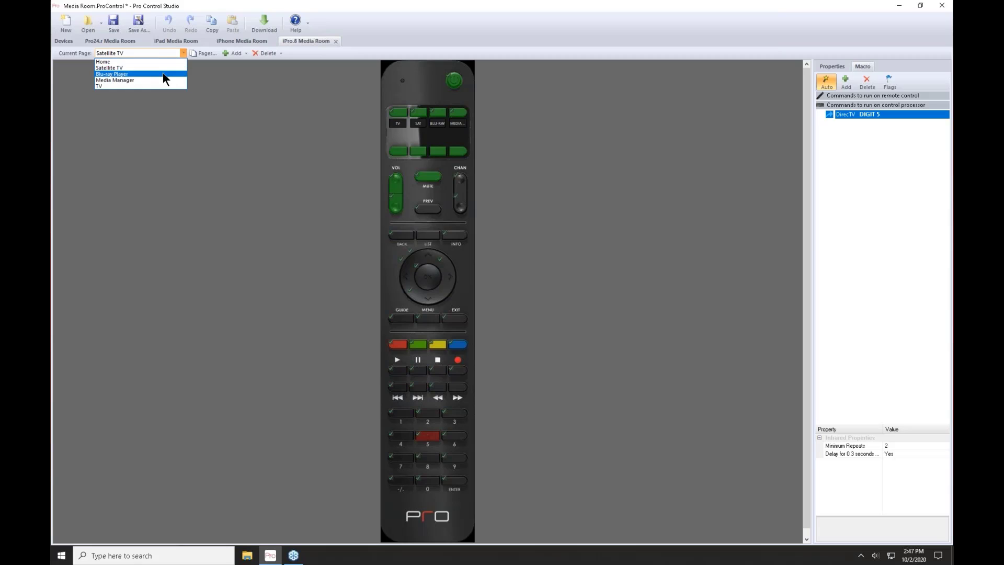
pyautogui.click(162, 73)
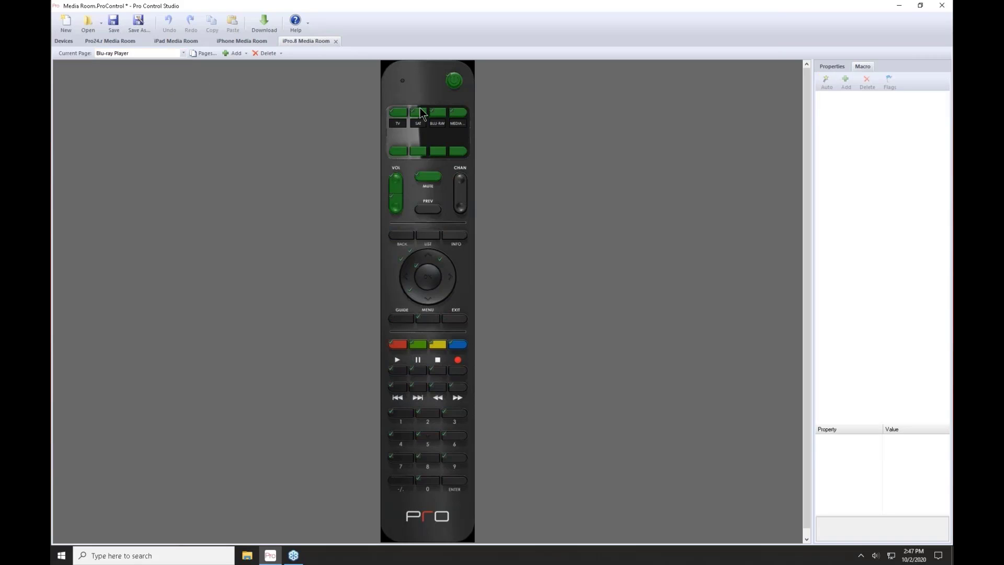
pyautogui.click(402, 414)
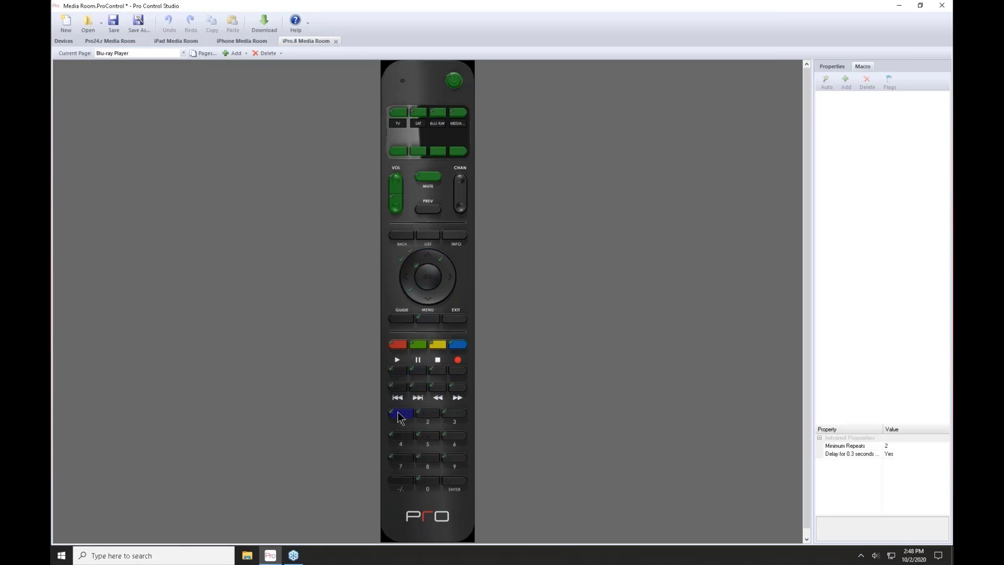
pyautogui.click(398, 370)
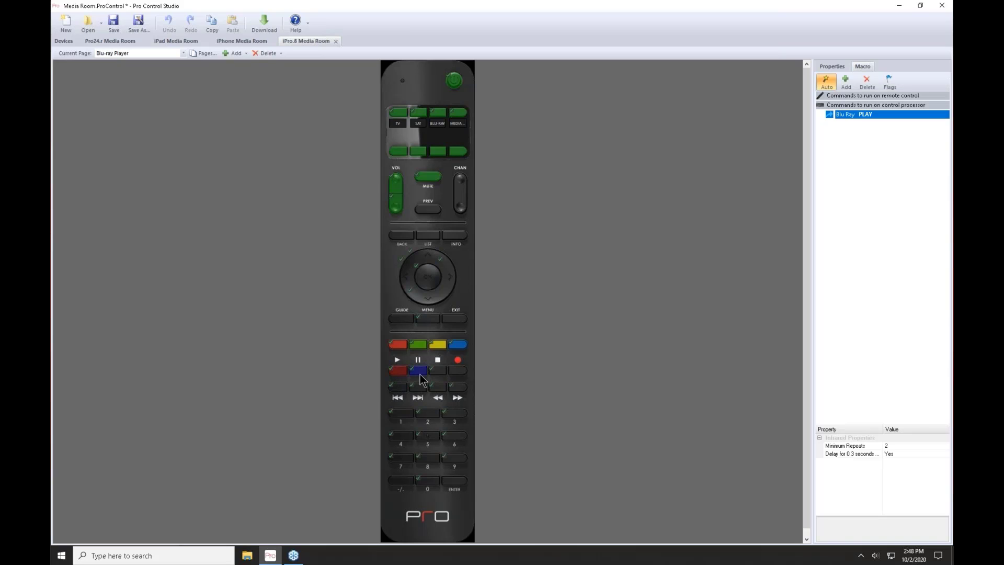
pyautogui.click(426, 237)
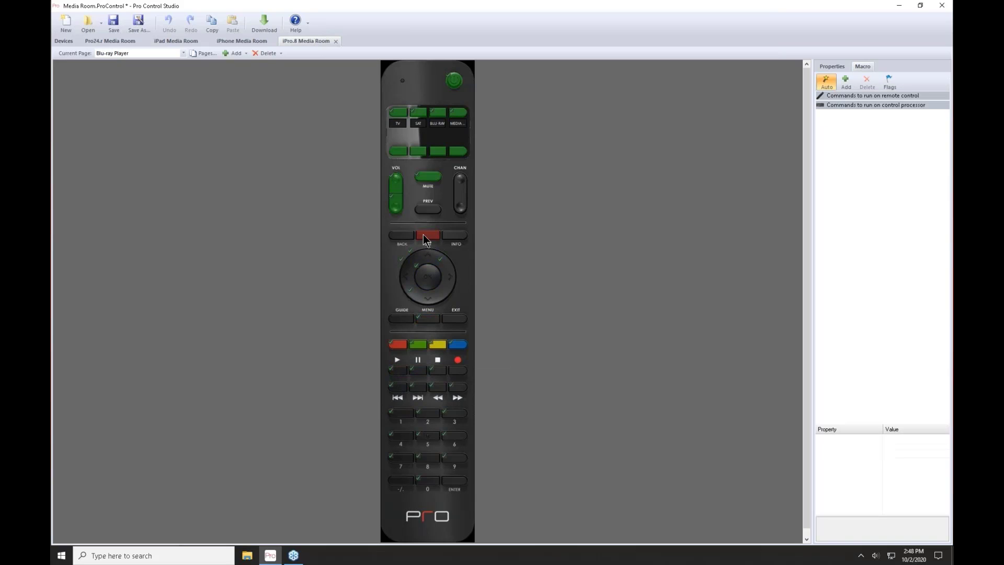
# - Add the Blu Ray device's VIDEO FORMAT command to the Exit button's macro on the Blu-ray Player page
pyautogui.click(458, 319)
pyautogui.click(452, 320)
pyautogui.click(845, 82)
pyautogui.doubleClick(452, 222)
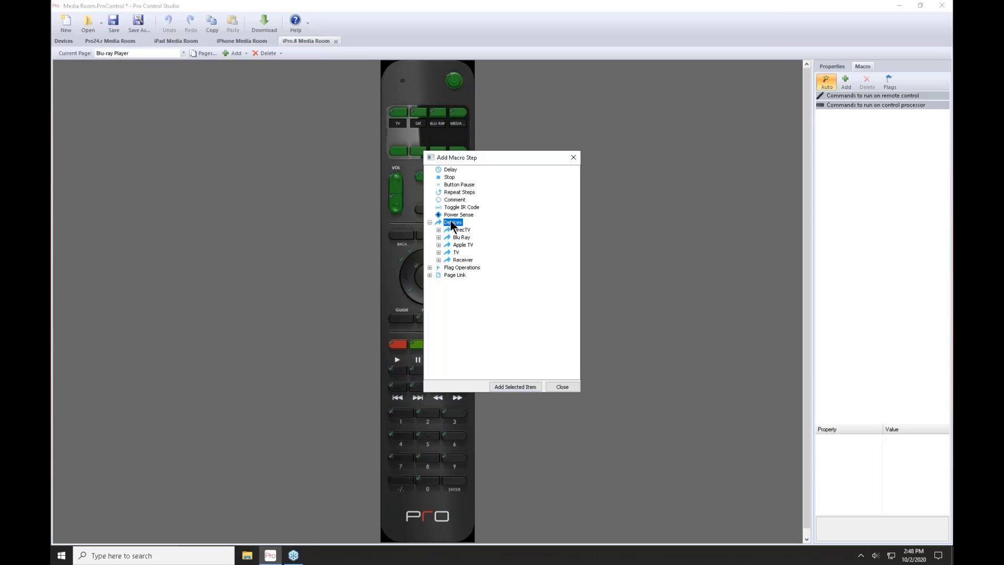
pyautogui.doubleClick(462, 237)
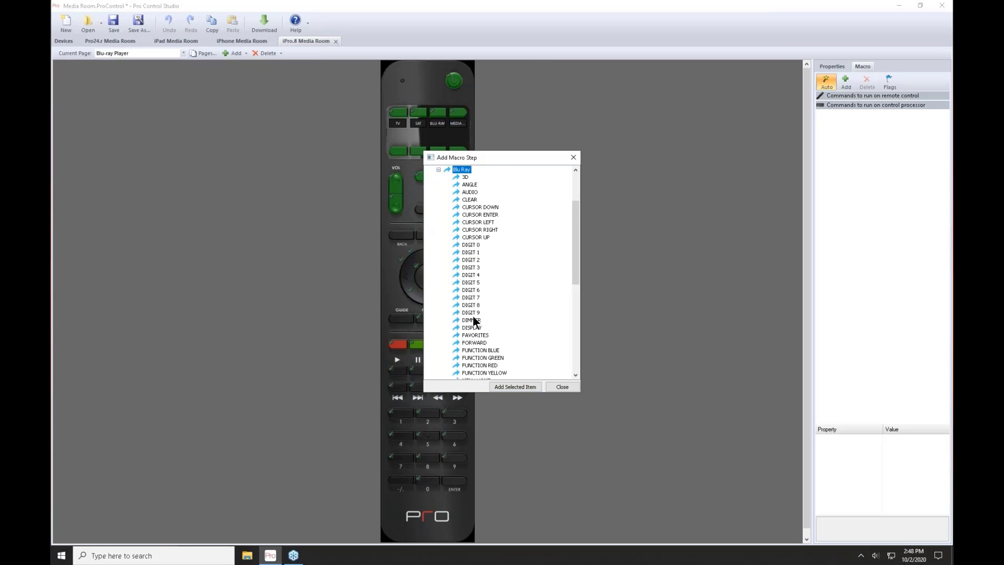
pyautogui.scroll(-9, 473, 317)
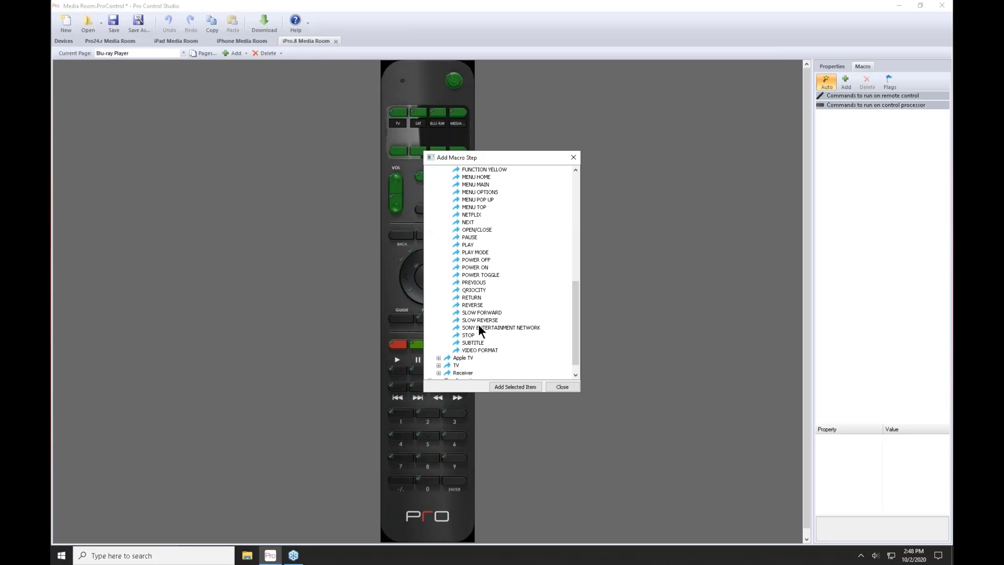
pyautogui.doubleClick(483, 350)
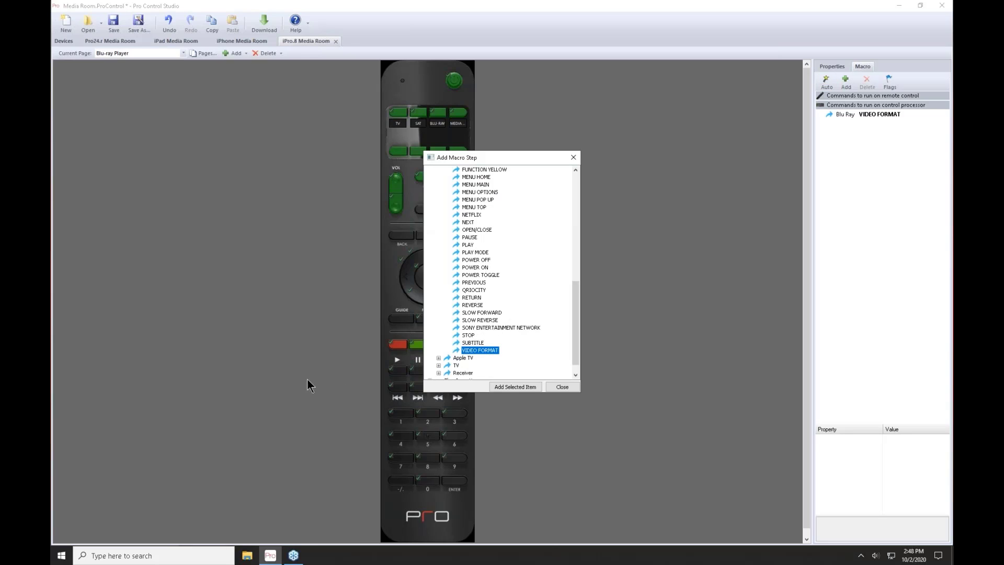
pyautogui.click(573, 157)
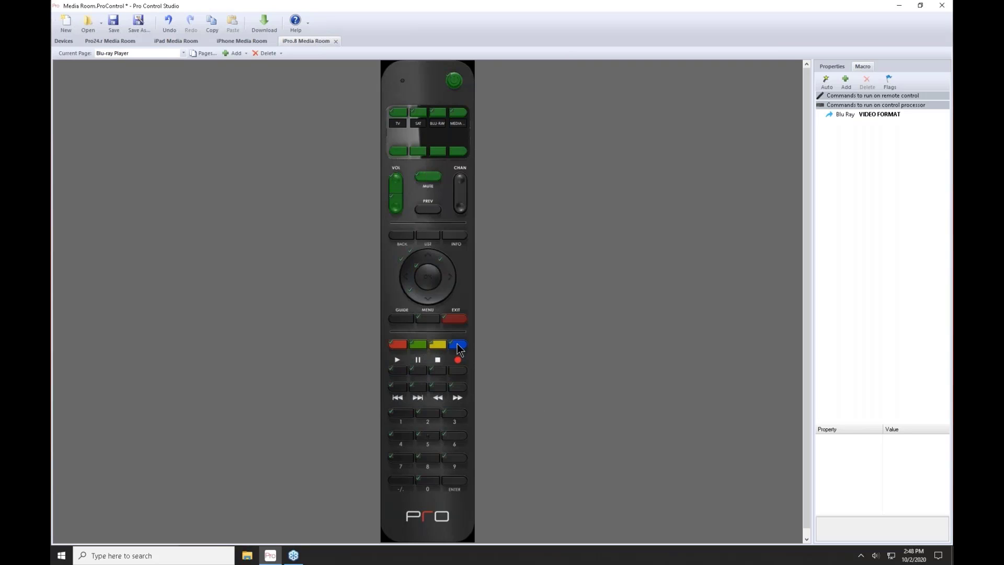
# - Return to the device list, open Pro24.r Media Room and go to its Home page
pyautogui.click(183, 54)
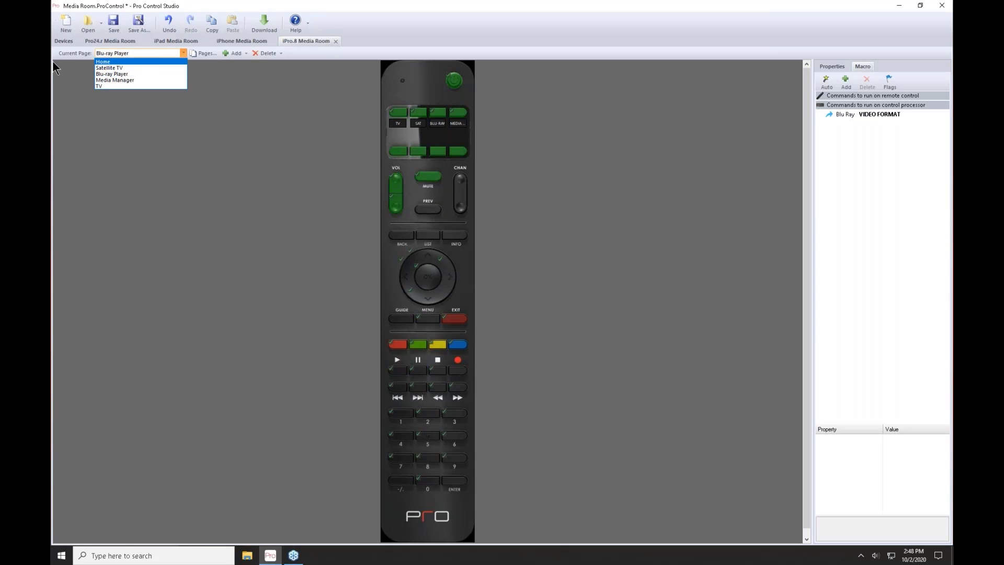
pyautogui.click(68, 40)
pyautogui.click(71, 41)
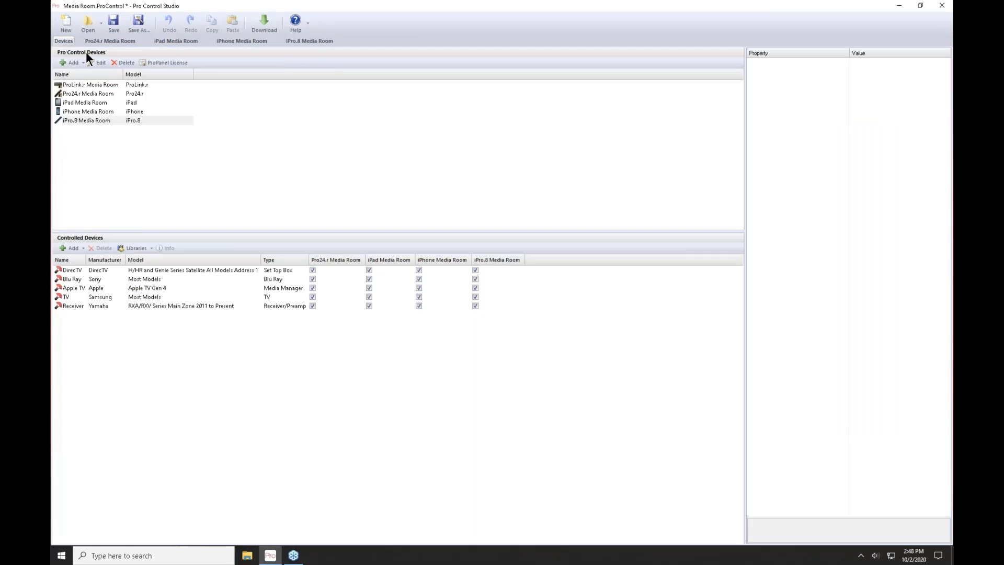
pyautogui.doubleClick(96, 93)
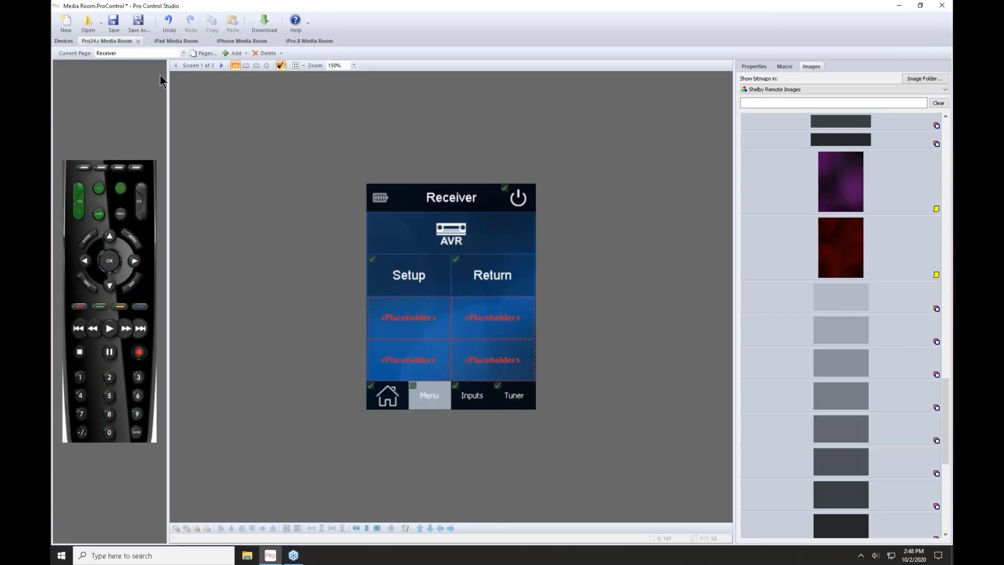
pyautogui.click(148, 53)
pyautogui.click(143, 61)
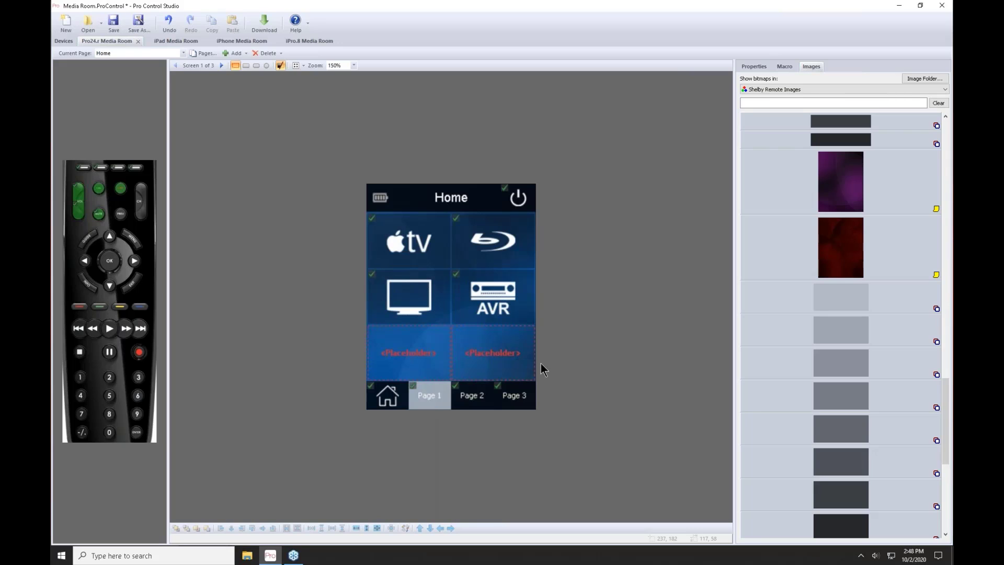
# - Show the macro of the Home page's Blu-ray button and select its Blu Ray POWER ON command
pyautogui.click(481, 250)
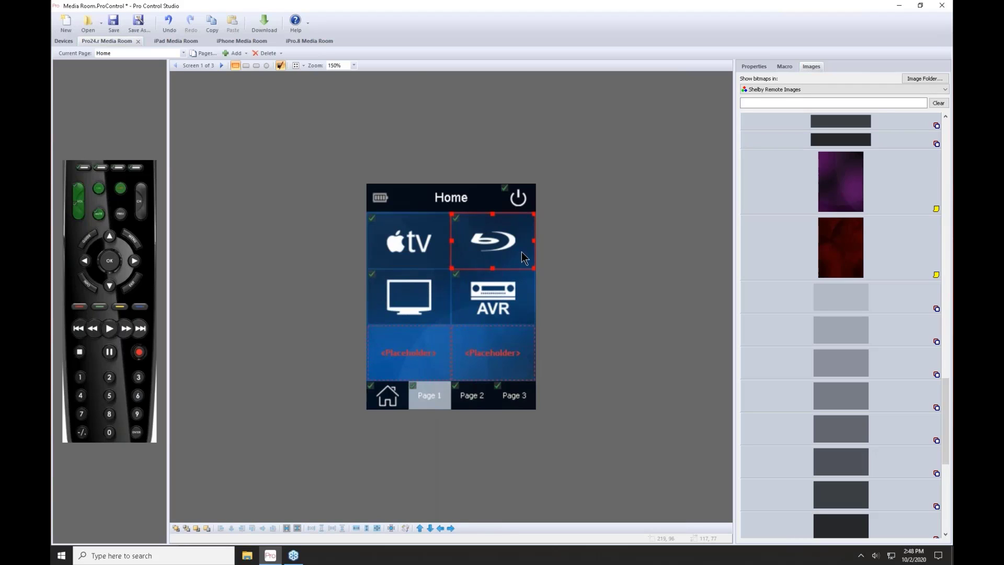
pyautogui.click(786, 66)
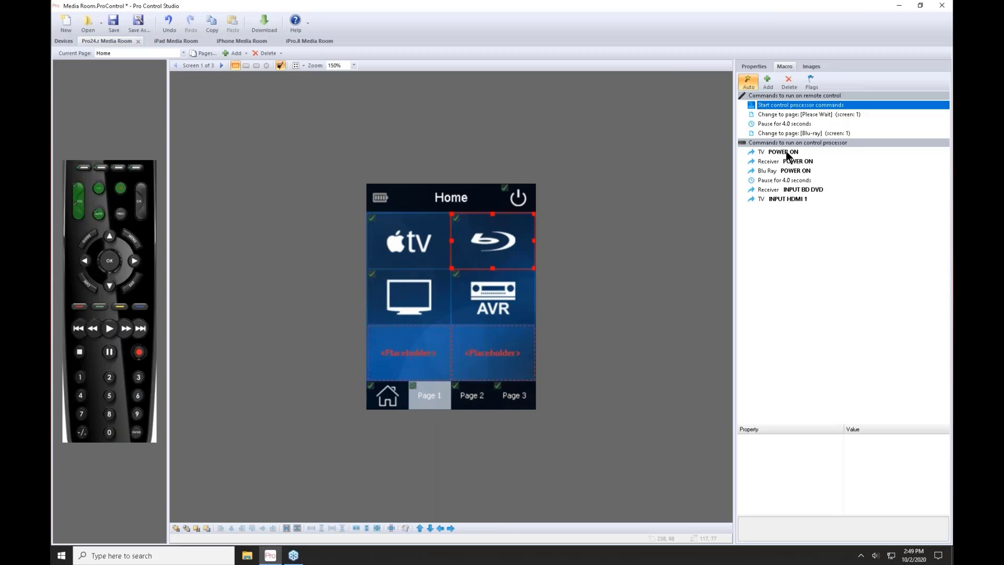
pyautogui.moveTo(781, 170)
pyautogui.mouseDown()
pyautogui.moveTo(781, 161)
pyautogui.moveTo(789, 176)
pyautogui.mouseUp()
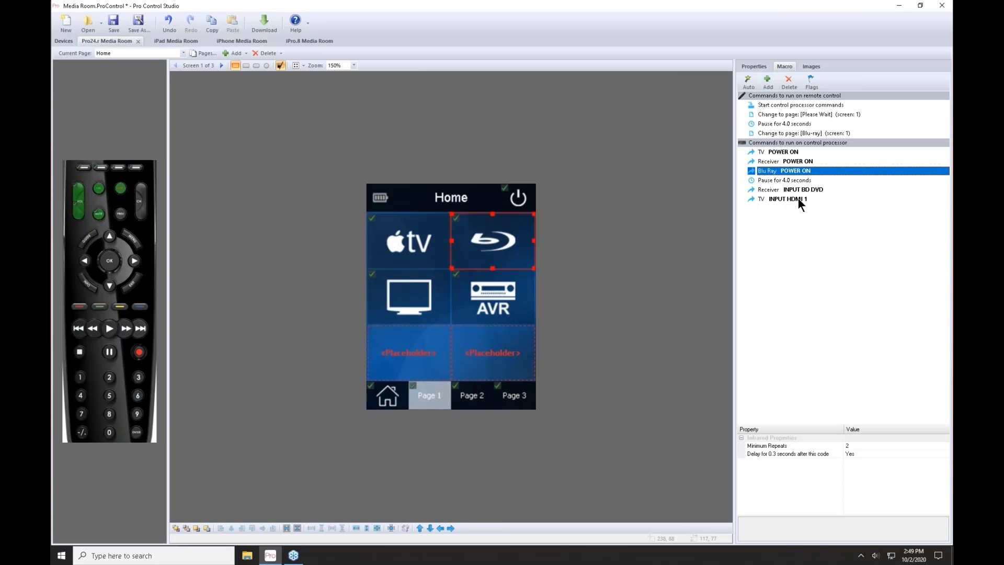
# - In the Blu-ray button's macro, replace the TV INPUT HDMI 1 command with the Receiver's INPUT HDMI 3 command
pyautogui.click(792, 199)
pyautogui.click(771, 85)
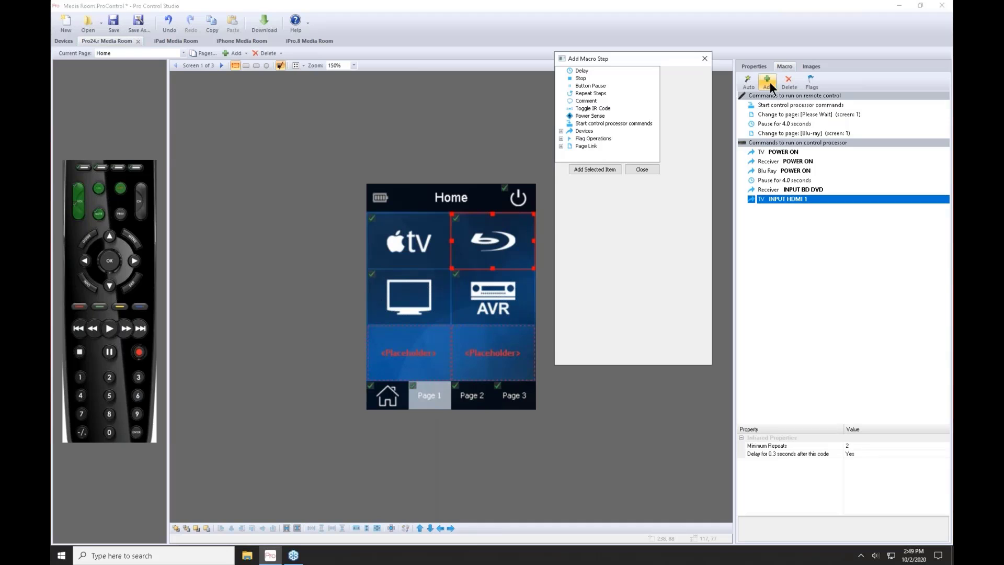
pyautogui.doubleClick(584, 131)
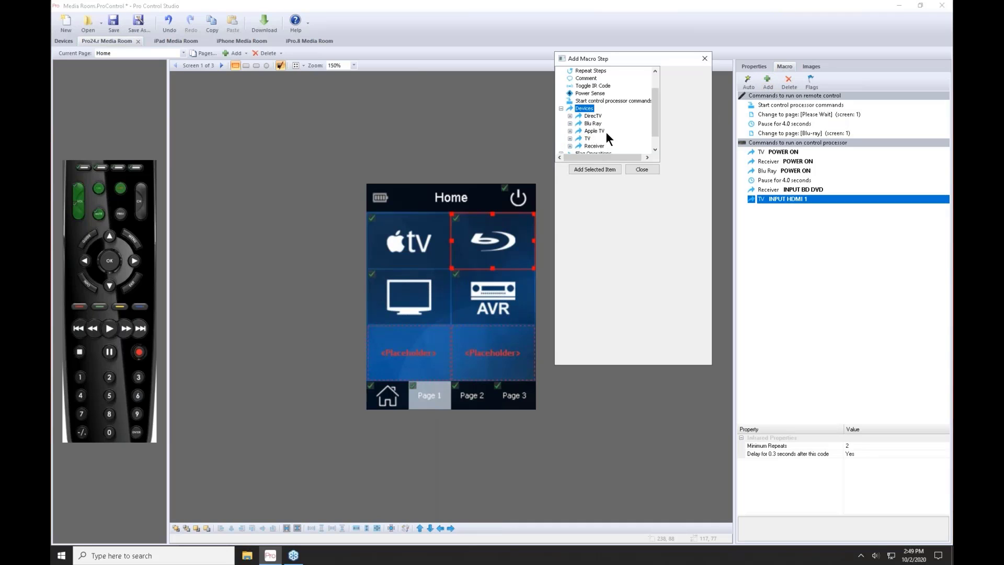
pyautogui.doubleClick(595, 130)
pyautogui.scroll(-3, 622, 130)
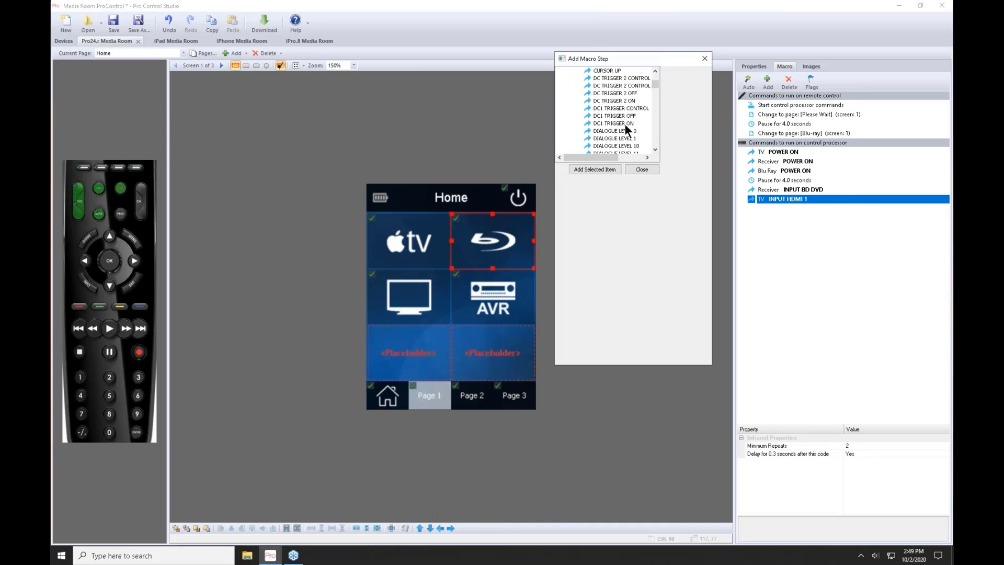
pyautogui.press('i')
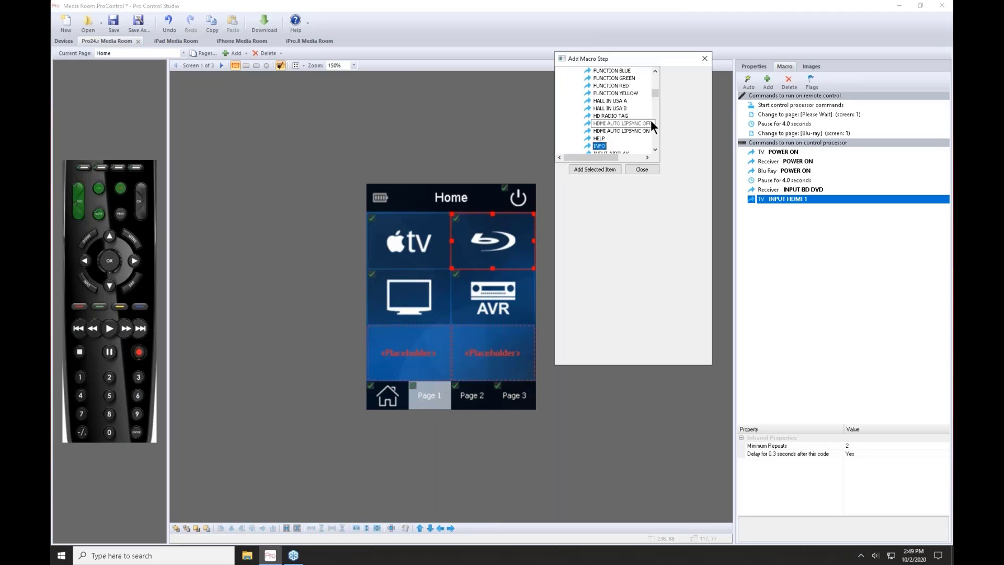
pyautogui.scroll(-3, 598, 128)
pyautogui.scroll(-4, 598, 127)
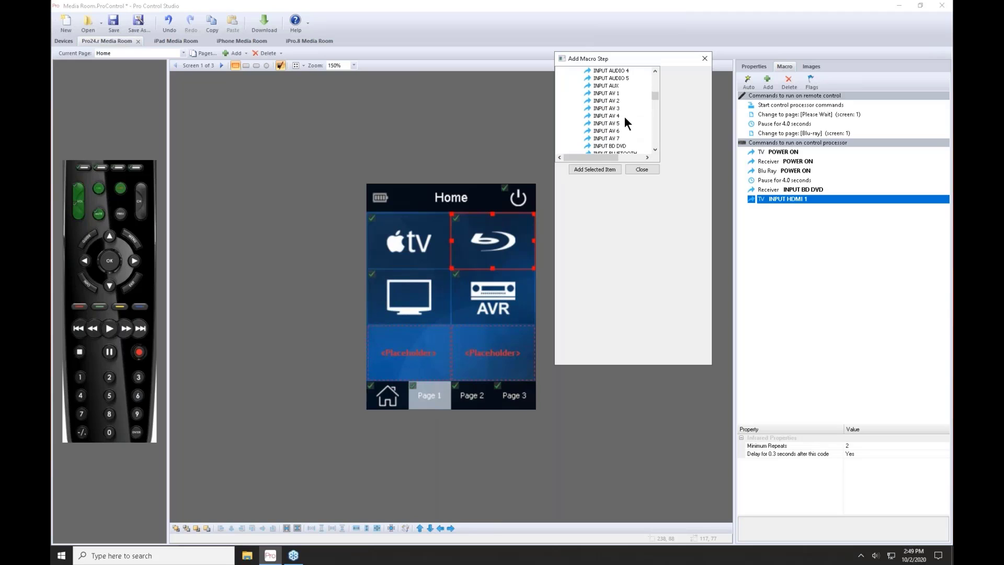
pyautogui.scroll(-4, 623, 112)
pyautogui.doubleClick(612, 100)
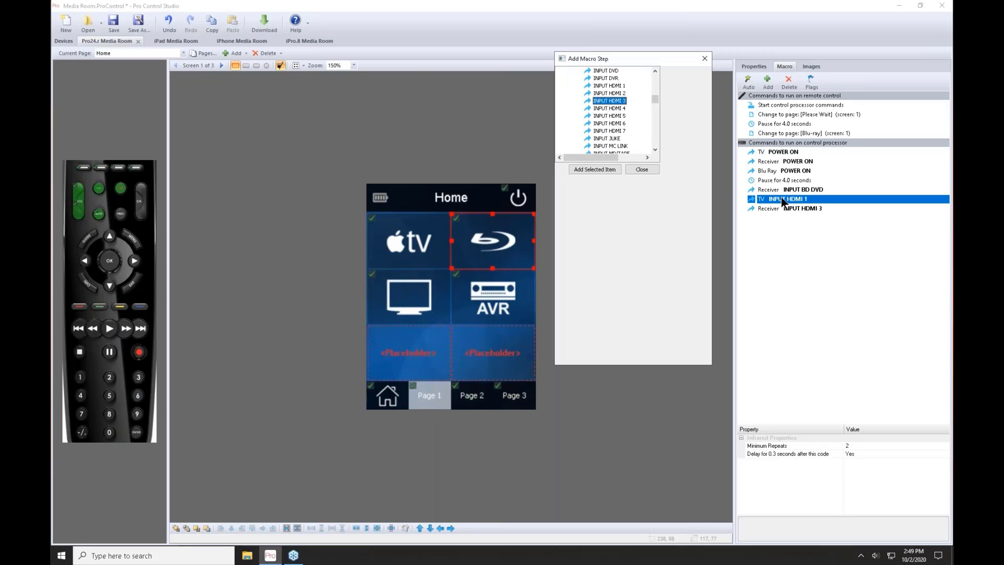
pyautogui.click(789, 82)
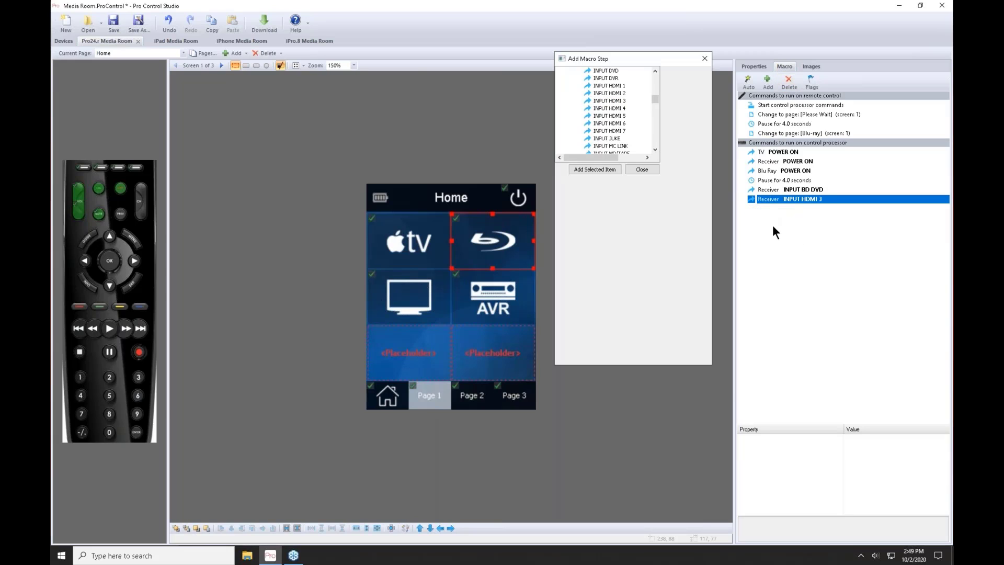
pyautogui.click(705, 58)
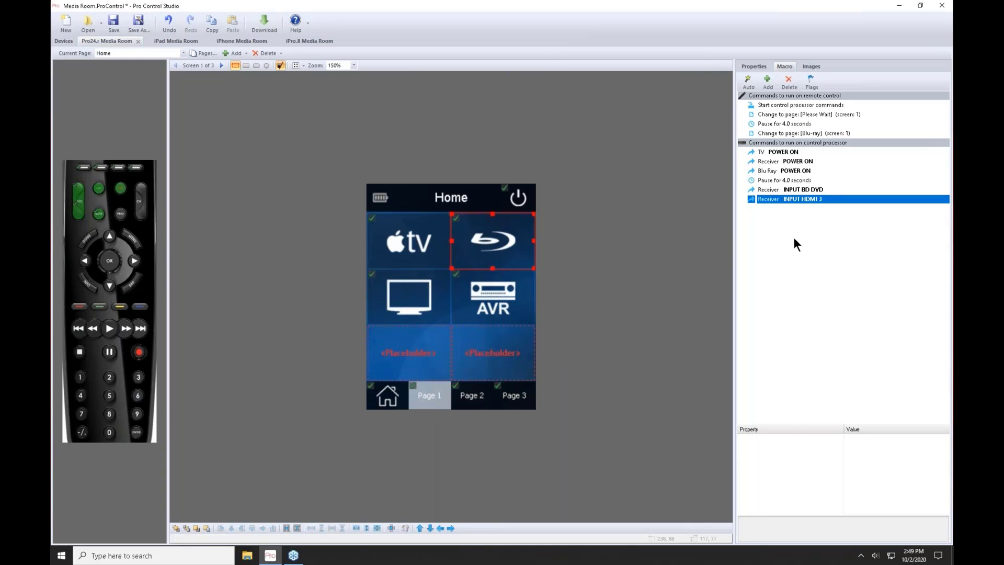
# - Add two Repeat Steps blocks after the Receiver's INPUT HDMI 3 command in the Blu-ray button's macro
pyautogui.click(769, 76)
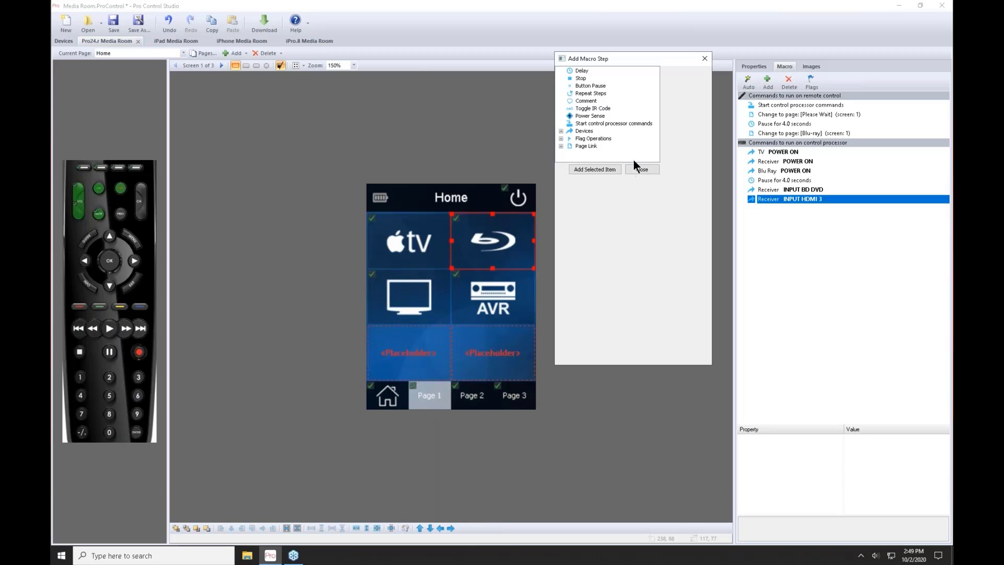
pyautogui.moveTo(647, 51); pyautogui.dragTo(651, 180)
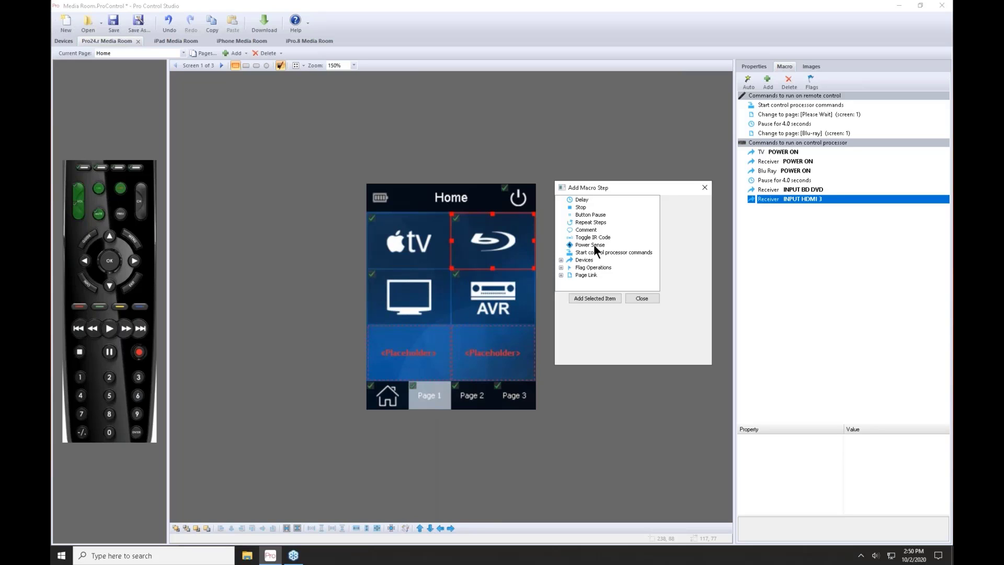
pyautogui.click(561, 267)
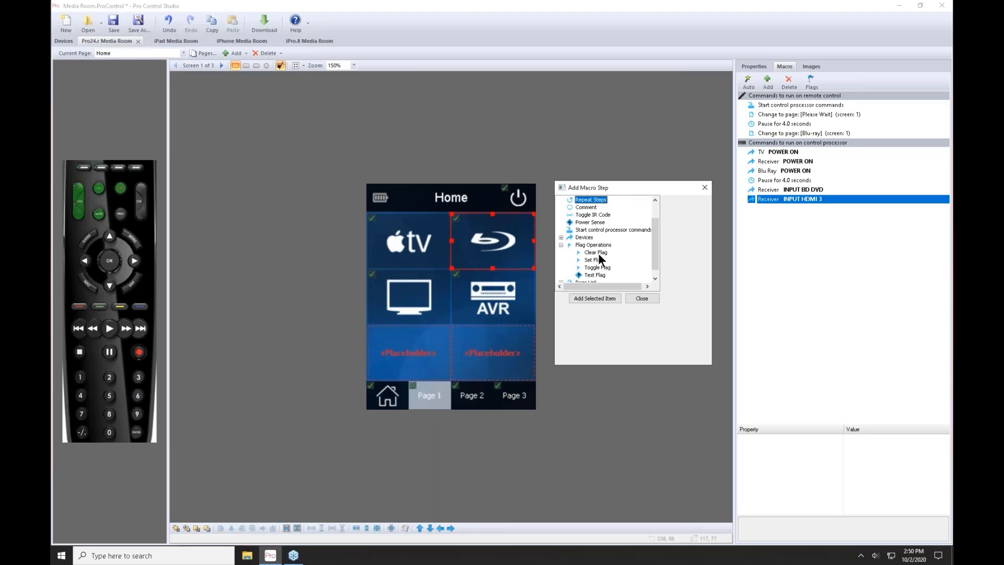
pyautogui.scroll(-1, 602, 260)
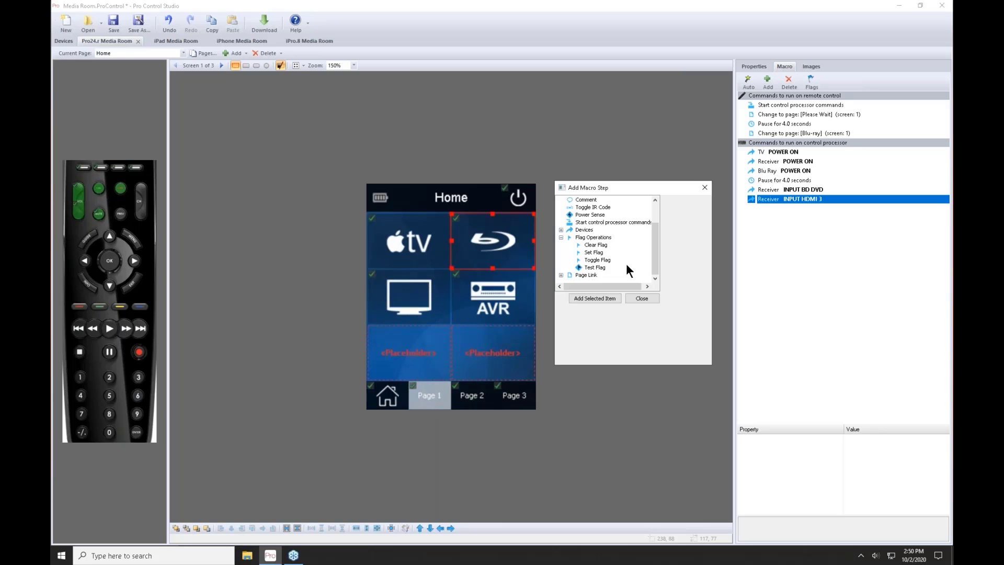
pyautogui.press('Return')
pyautogui.press('Return')
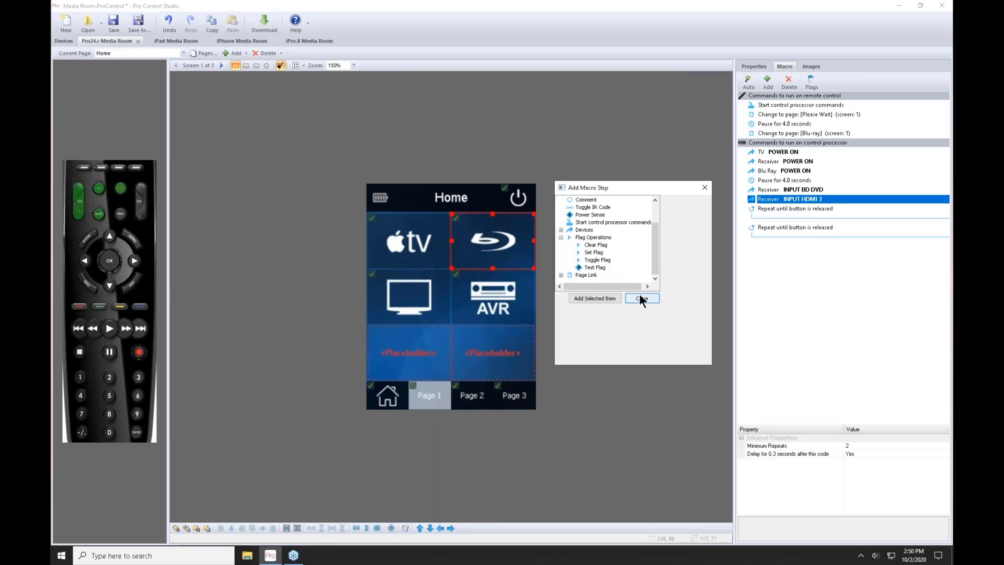
pyautogui.click(644, 299)
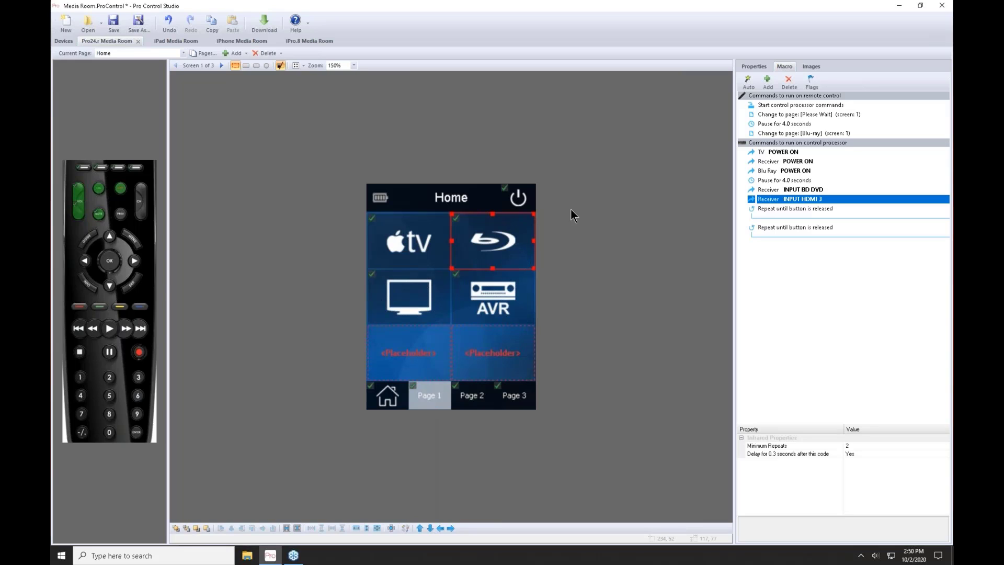
# - Look over the iPhone, iPad and iPro.8 Media Room layouts, clear the button selection on the iPro.8 remote and return to the device list
pyautogui.click(260, 40)
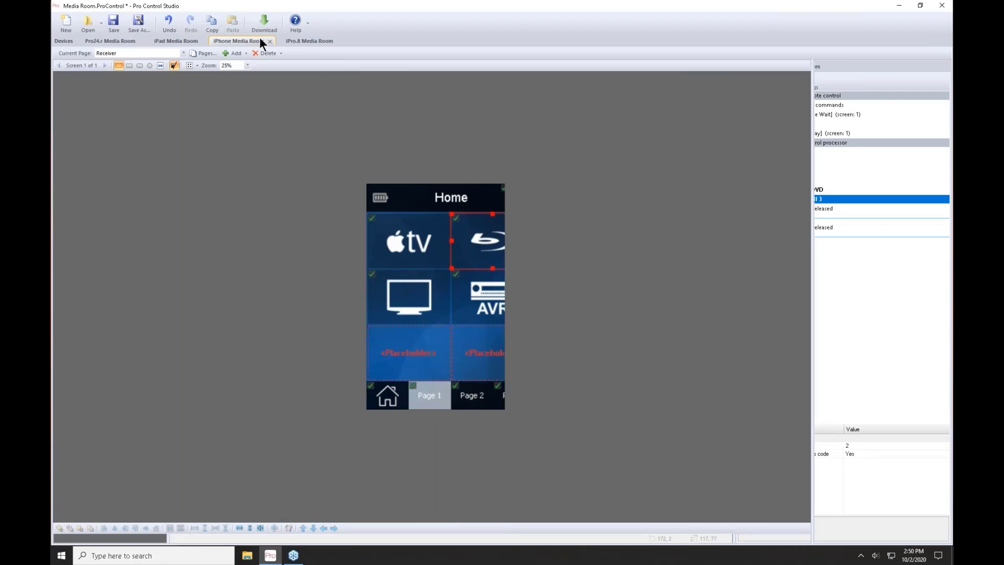
pyautogui.click(186, 41)
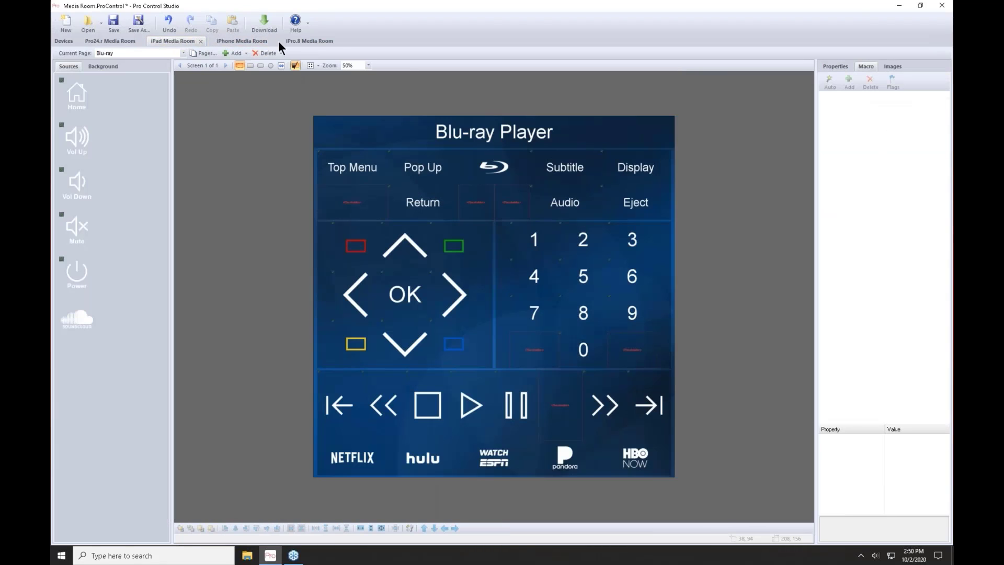
pyautogui.click(293, 40)
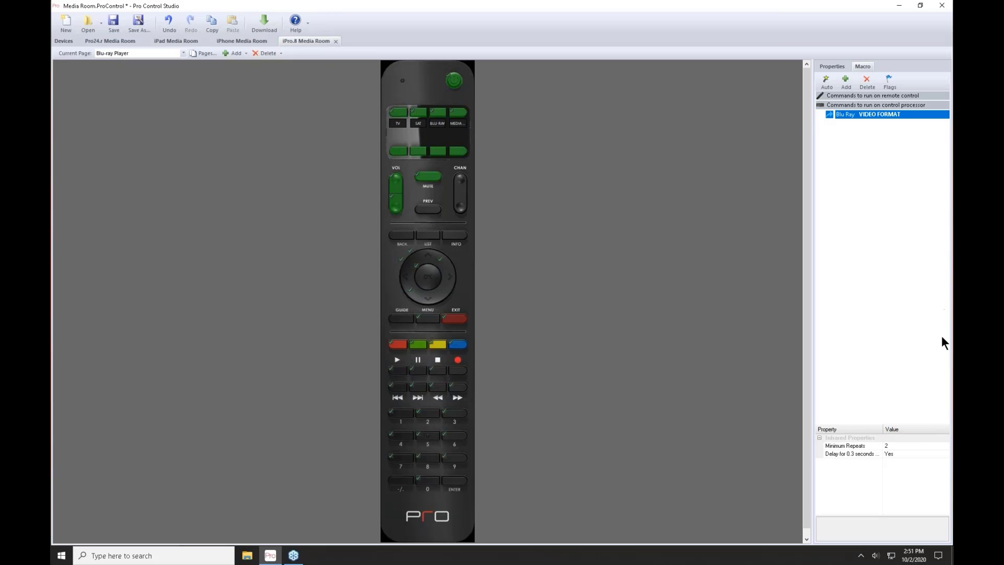
pyautogui.click(618, 538)
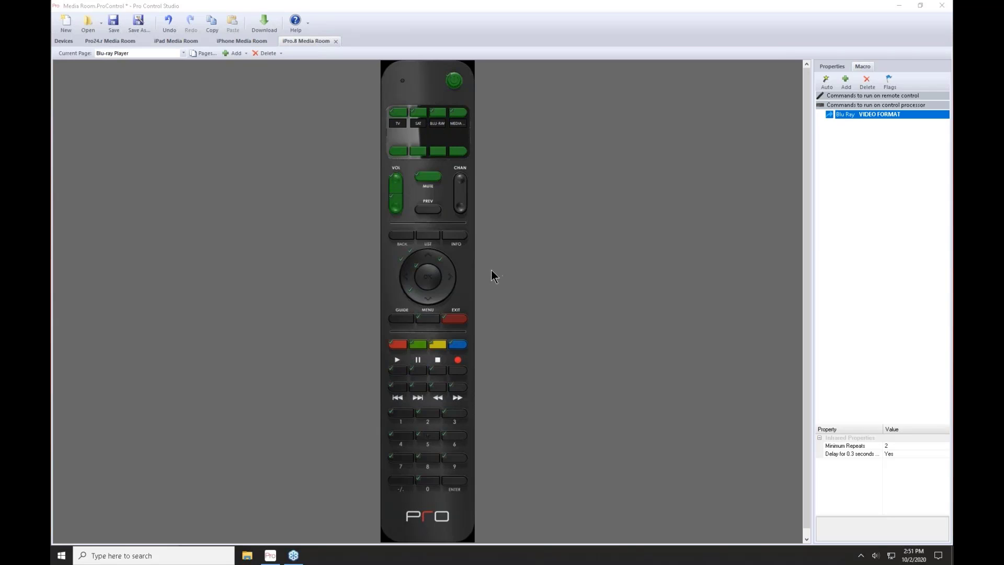
pyautogui.click(528, 118)
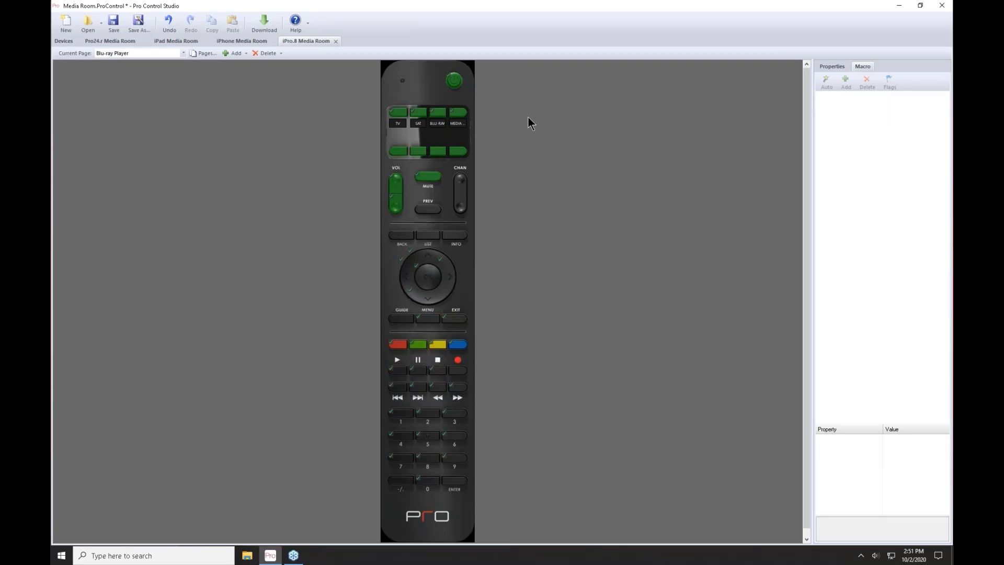
pyautogui.click(529, 113)
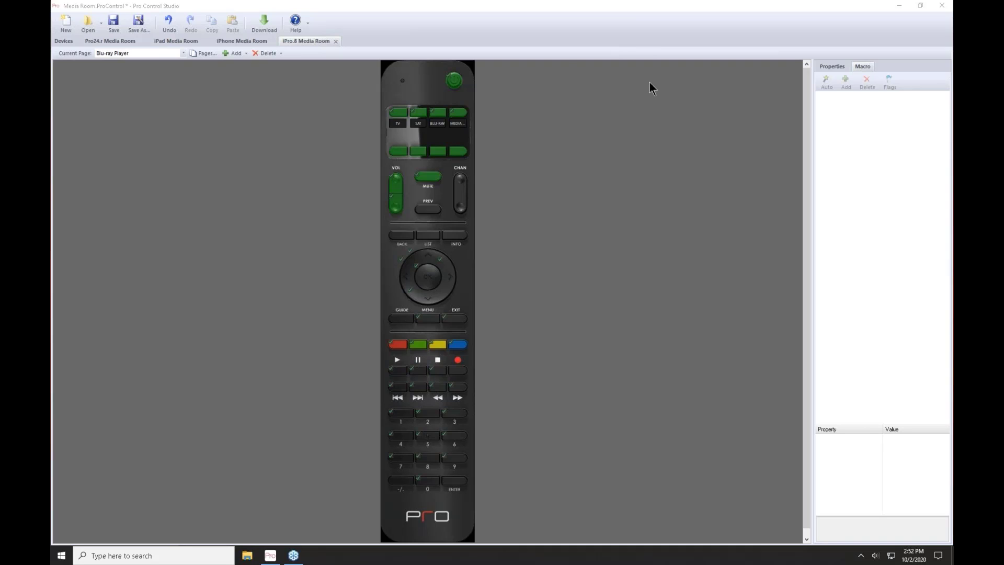
pyautogui.click(67, 39)
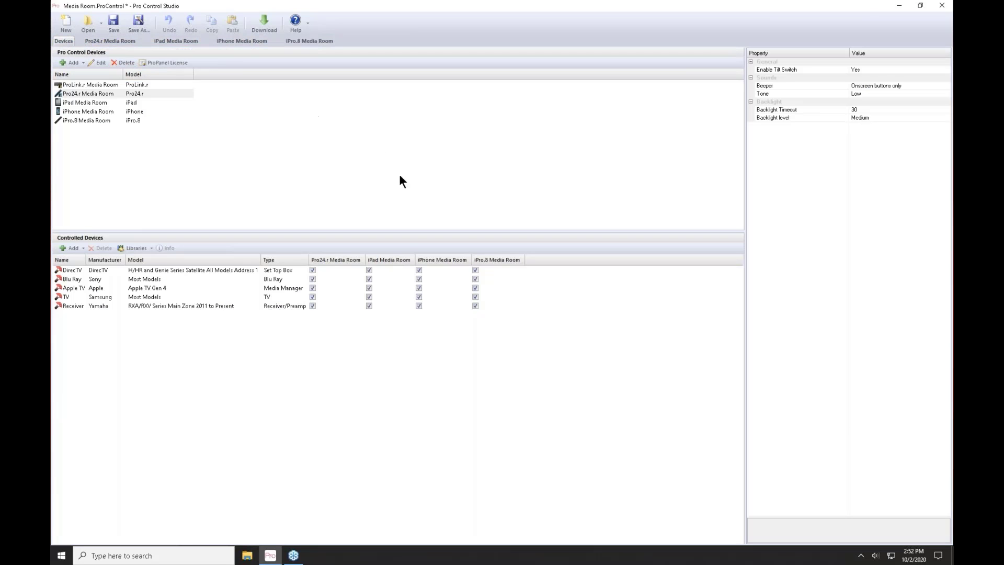
# - Switch to the desktop, play the Pro Control Custom.mp4 video and close the video player when it ends
pyautogui.click(899, 6)
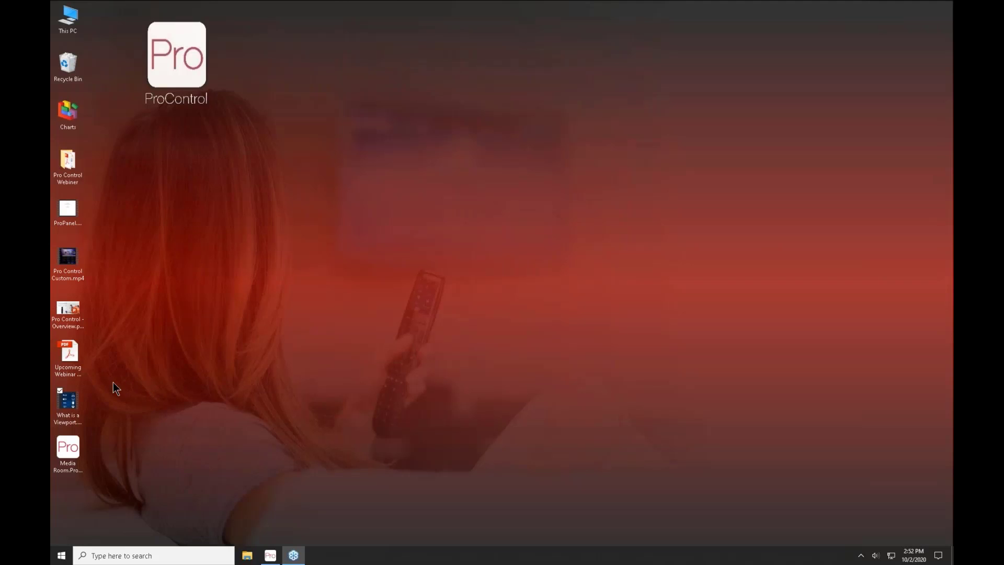
pyautogui.doubleClick(68, 265)
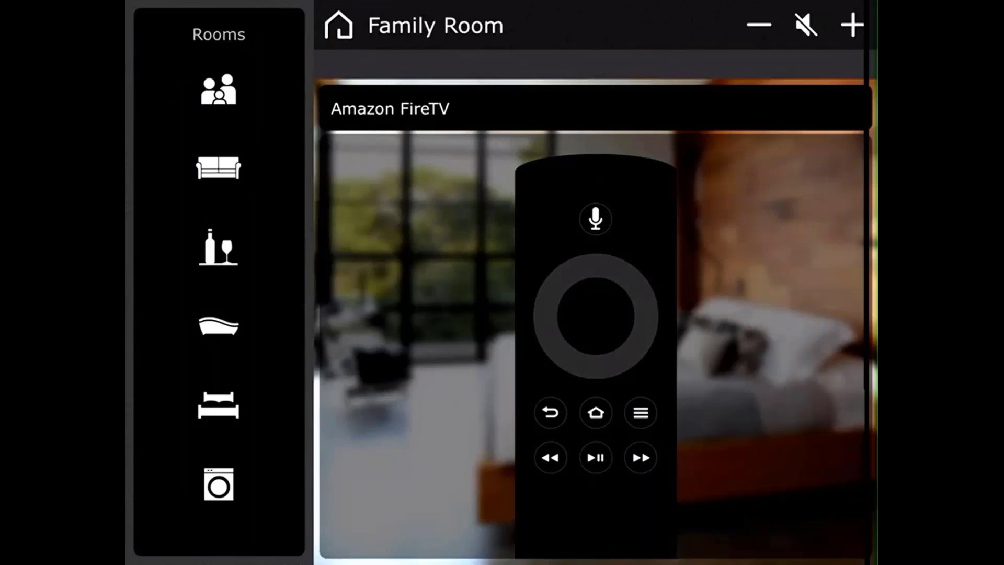
pyautogui.moveTo(439, 162)
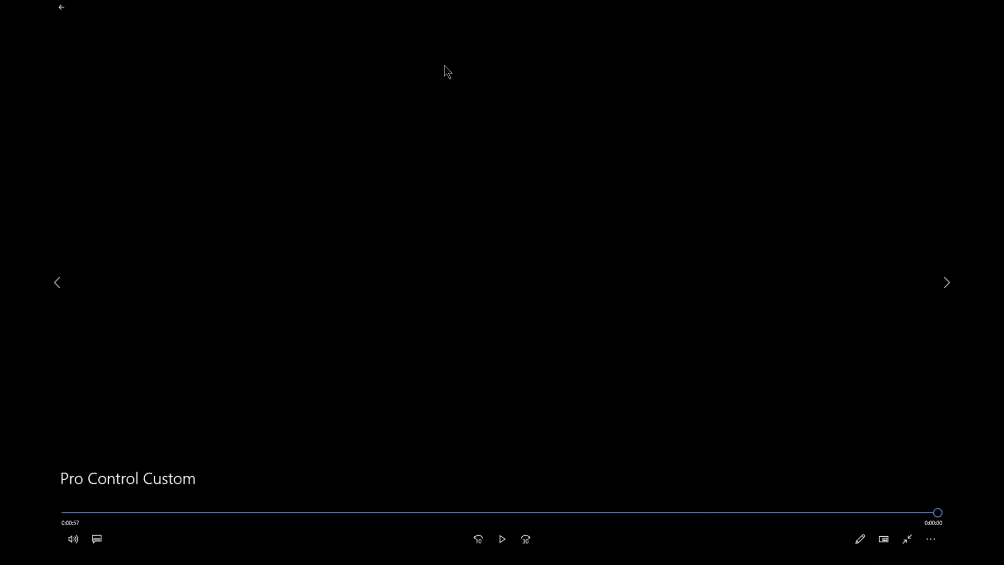
pyautogui.click(65, 8)
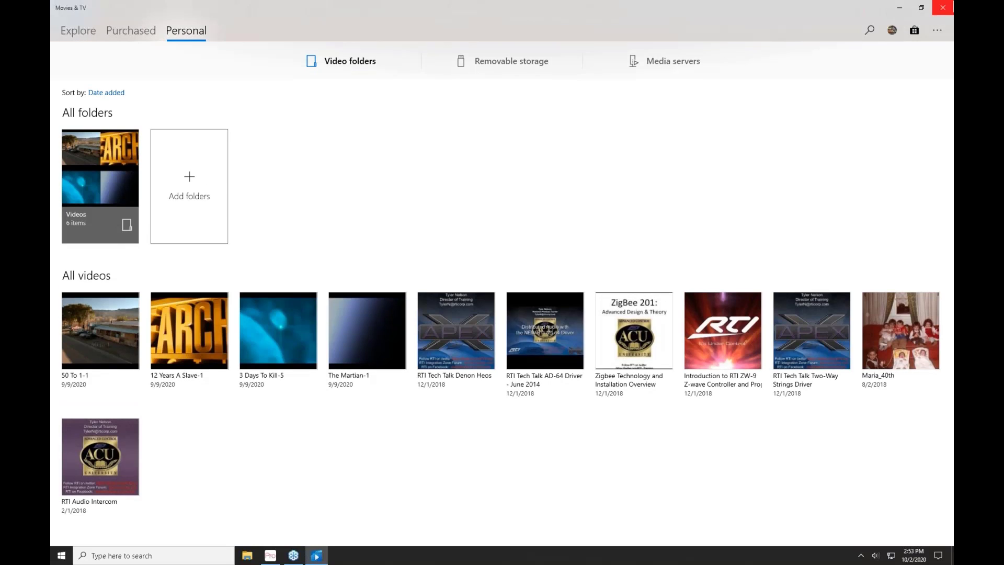
pyautogui.click(941, 8)
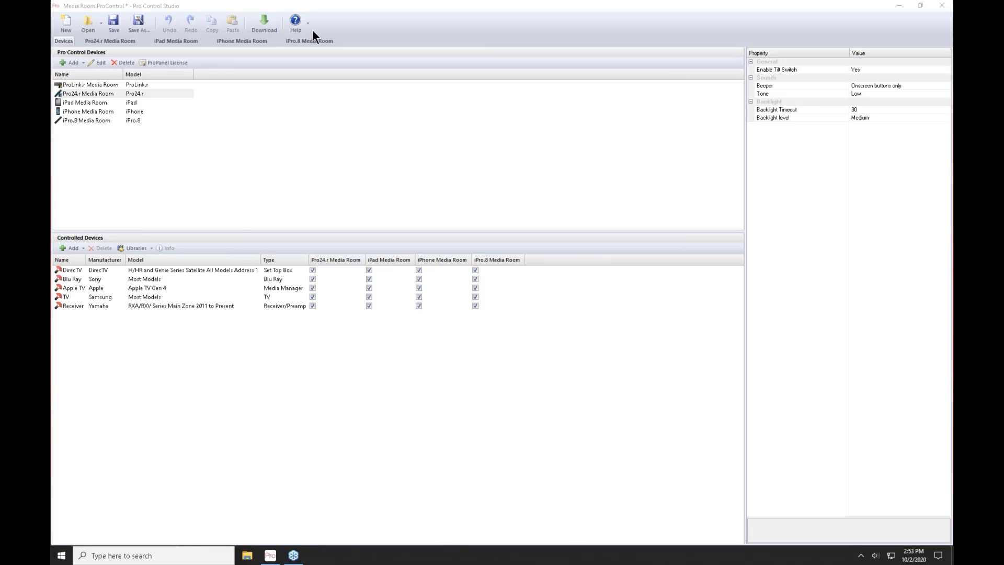
# - Open iPad Media Room, clear the image search filter and show the Quick Key Icons image library
pyautogui.doubleClick(75, 102)
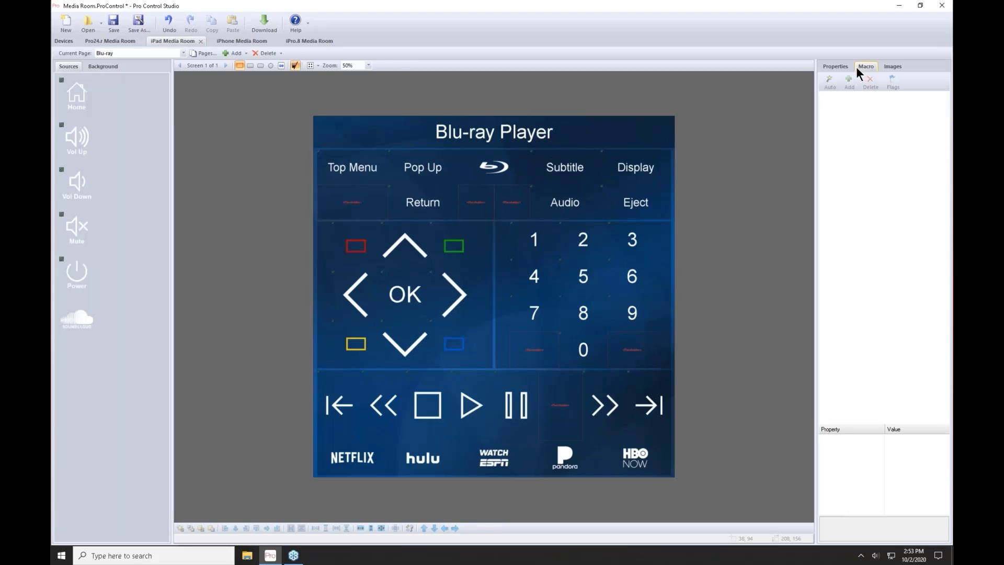
pyautogui.click(893, 67)
pyautogui.moveTo(866, 103); pyautogui.dragTo(776, 95)
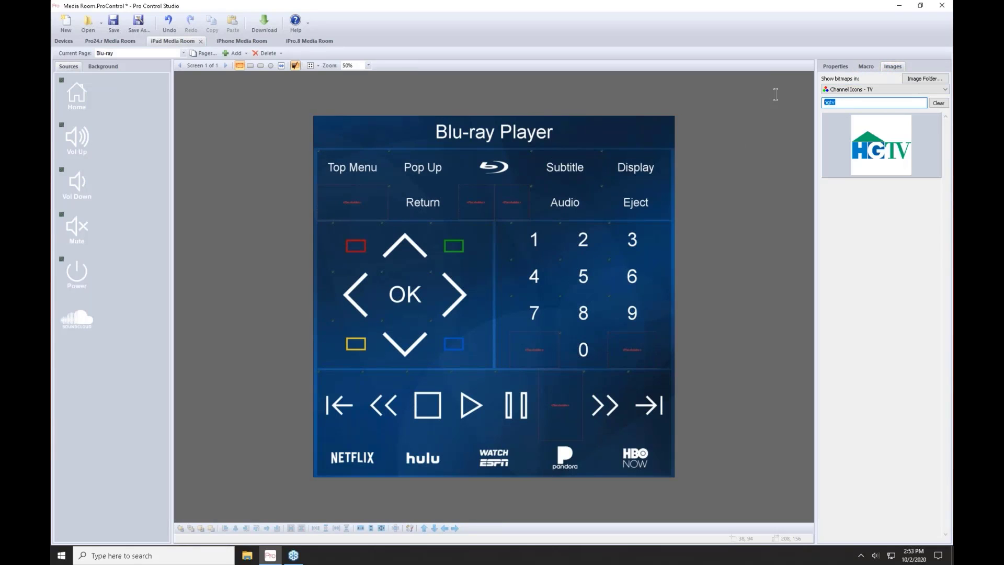
pyautogui.press('BackSpace')
pyautogui.click(848, 89)
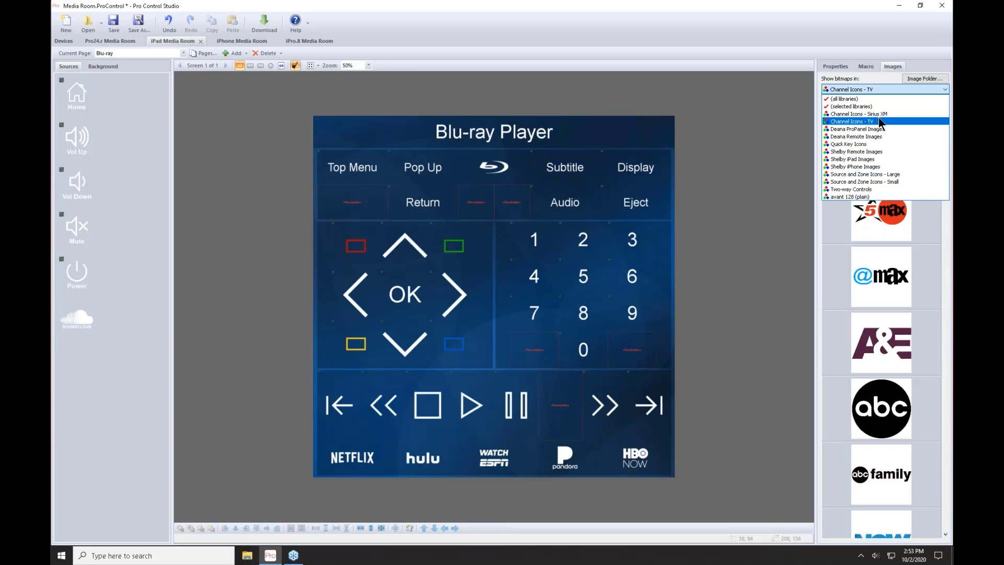
pyautogui.click(865, 143)
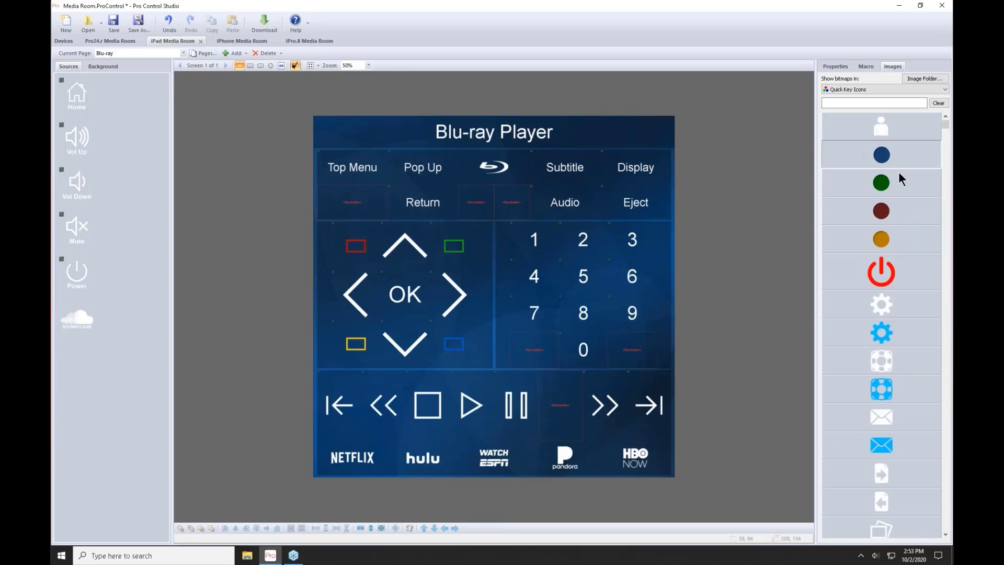
# - Browse the images in the Shelby iPad Images library
pyautogui.click(865, 89)
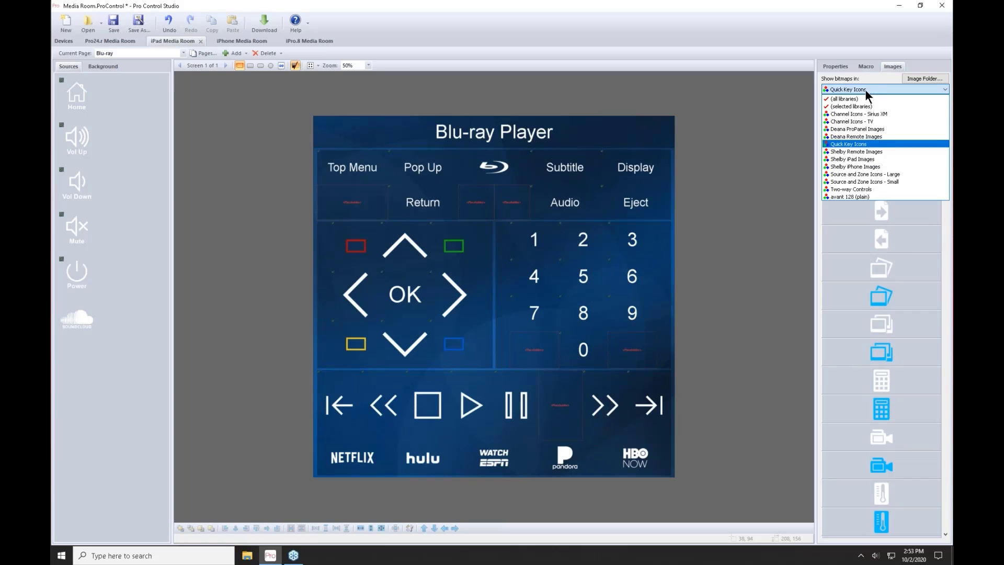
pyautogui.click(861, 159)
pyautogui.scroll(-10, 863, 184)
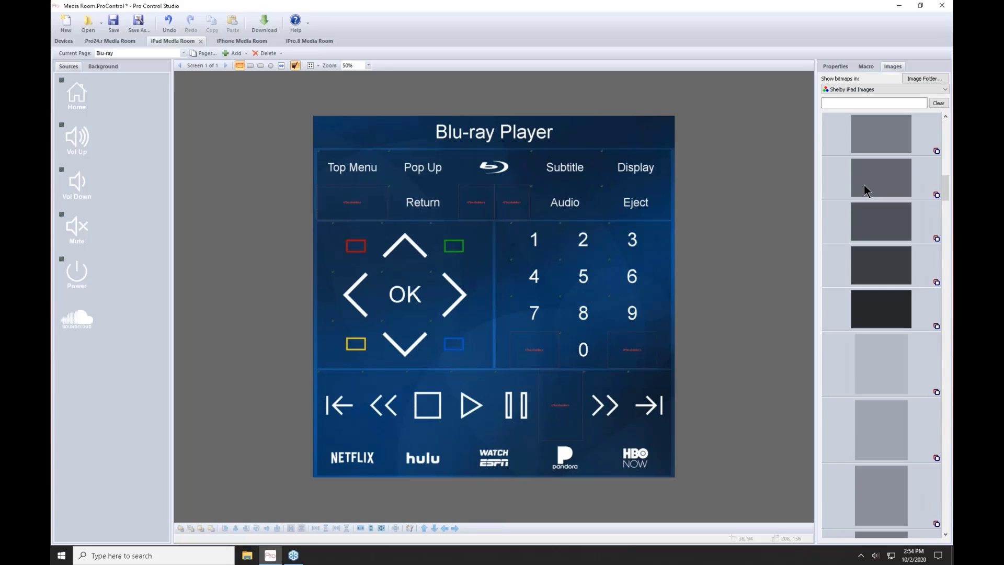
pyautogui.scroll(-8, 864, 184)
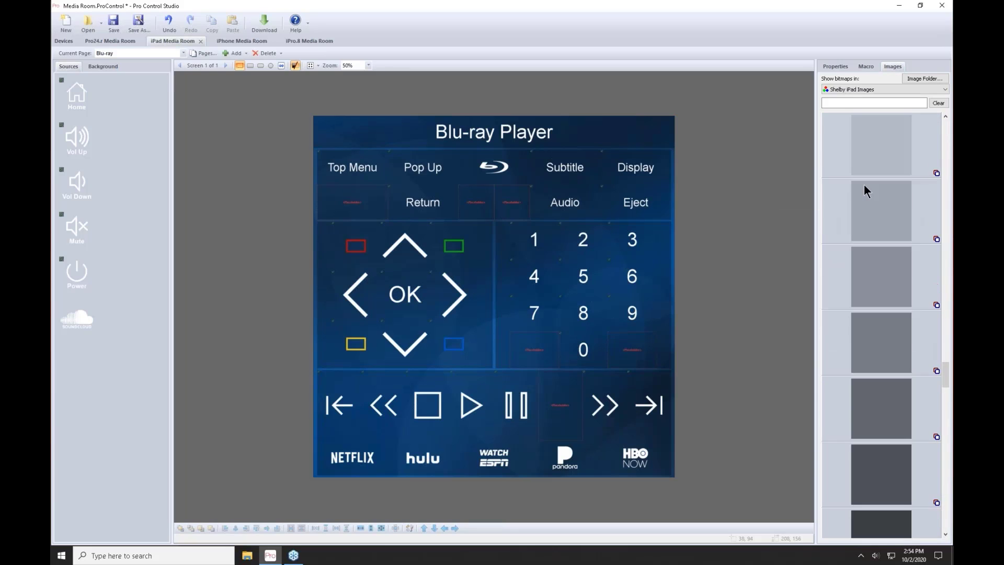
# - Show the Source and Zone Icons - Large image library and find its coloured circle icons
pyautogui.click(849, 91)
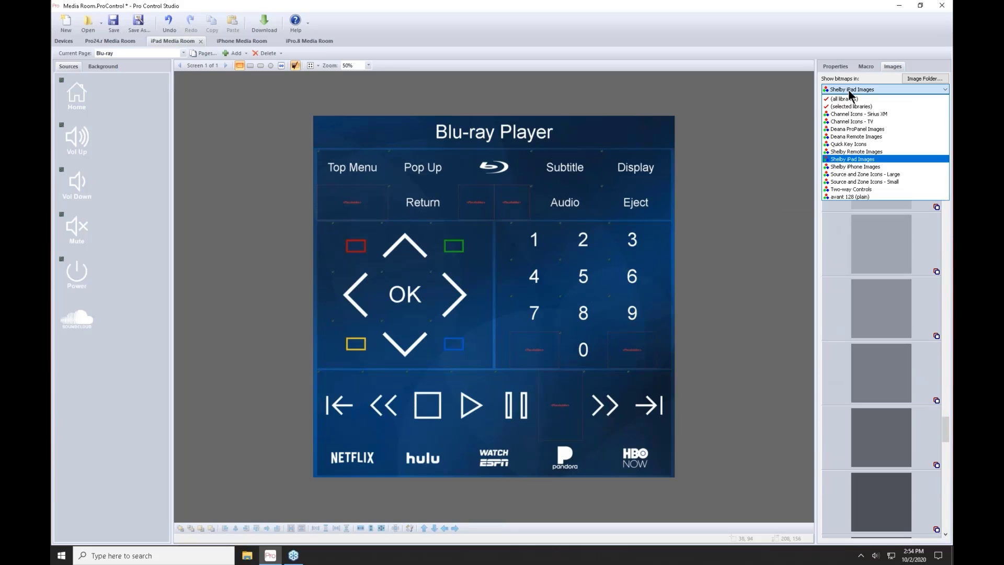
pyautogui.click(862, 177)
pyautogui.moveTo(949, 142); pyautogui.dragTo(917, 276)
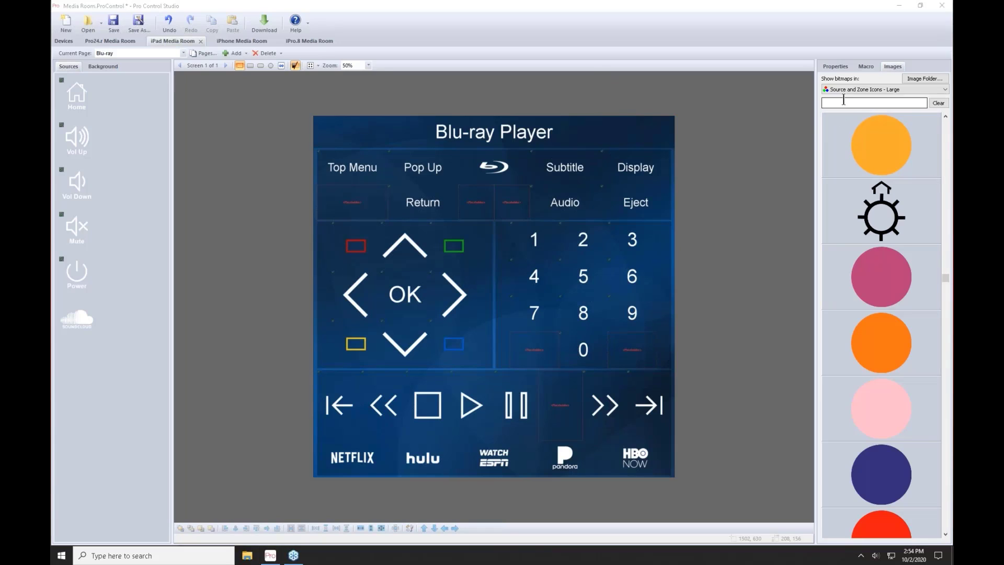
# - Try the amber, orange and magenta circle icons in turn on the Blu-ray Player page's Audio button
pyautogui.moveTo(868, 126); pyautogui.dragTo(588, 207)
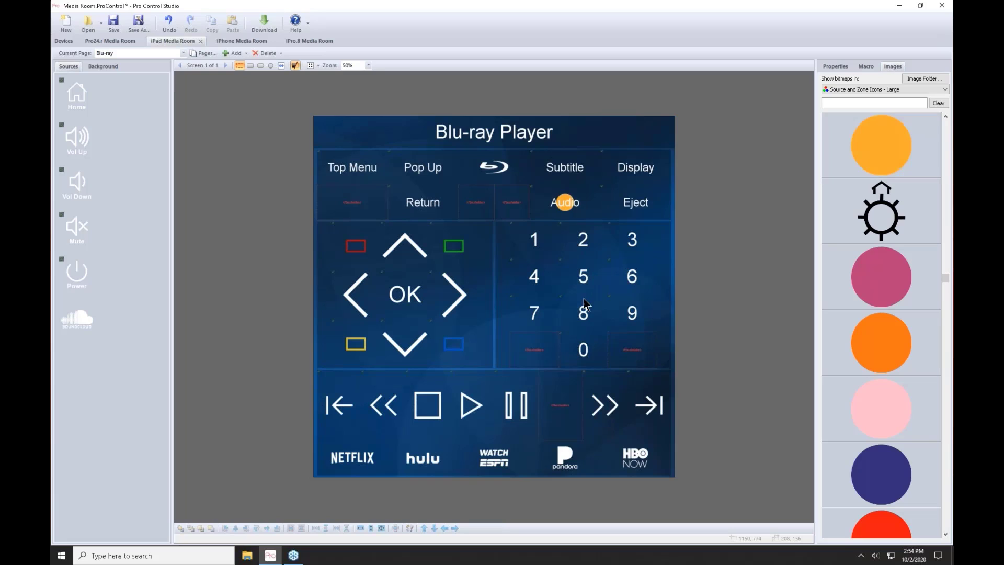
pyautogui.moveTo(889, 352); pyautogui.dragTo(583, 203)
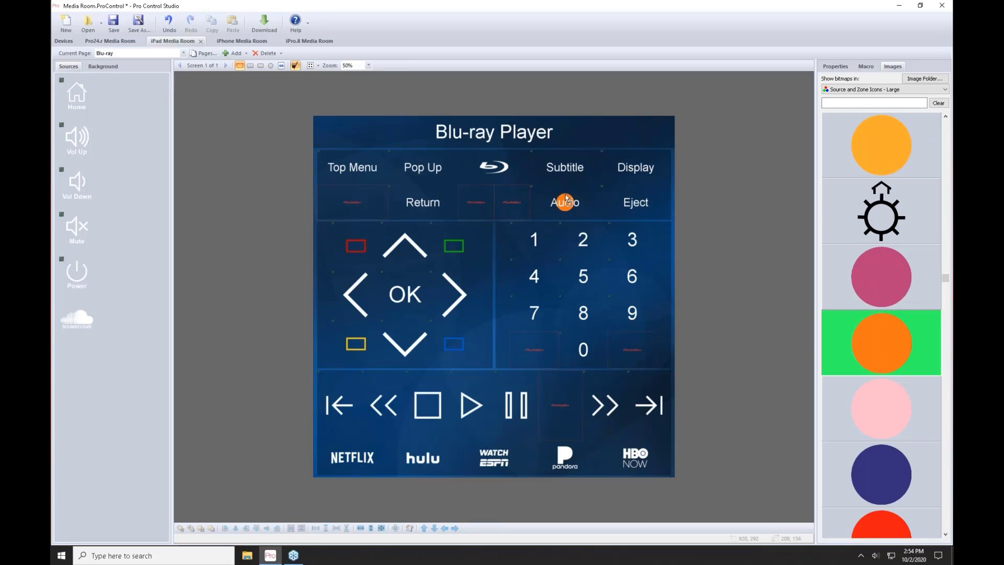
pyautogui.moveTo(867, 284); pyautogui.dragTo(580, 222)
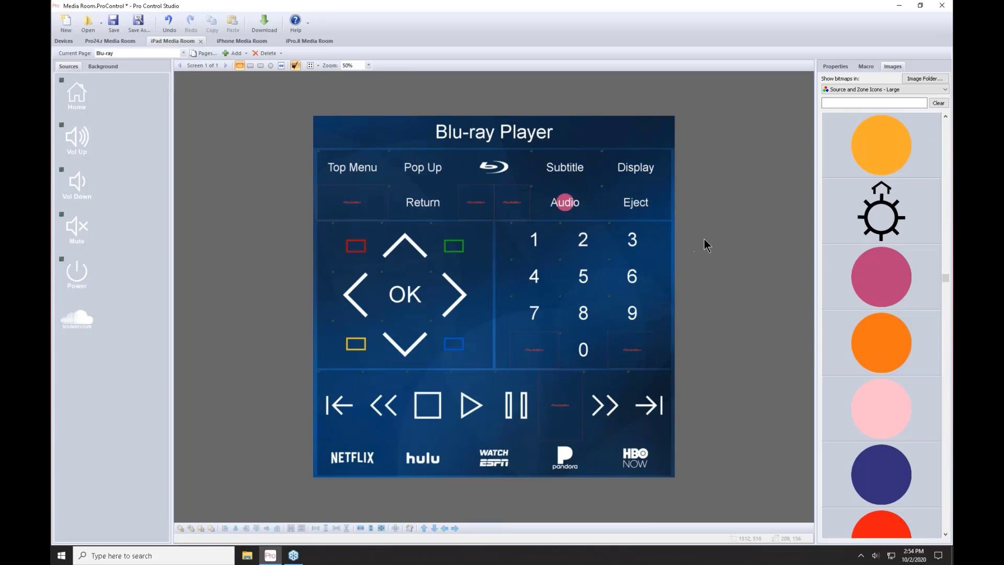
# - Apply the pink square icon to the Audio button and replace it with the blue X icon
pyautogui.scroll(-5, 896, 338)
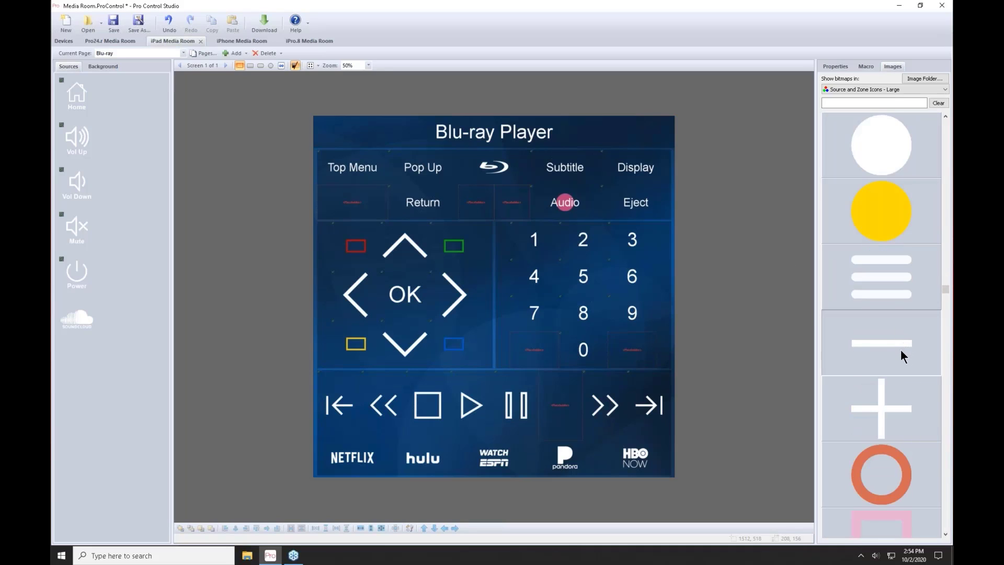
pyautogui.scroll(-3, 899, 353)
pyautogui.moveTo(898, 352); pyautogui.dragTo(564, 202)
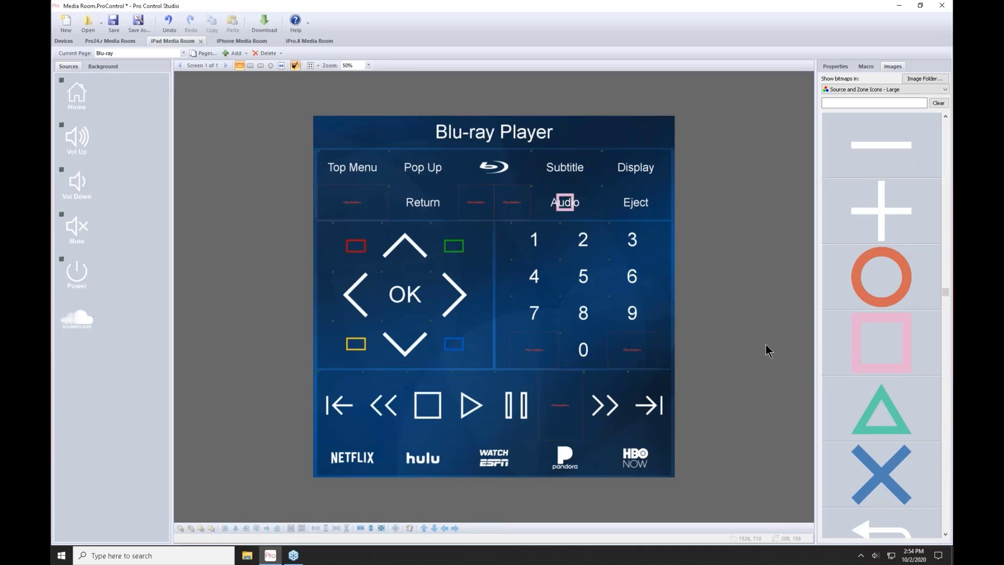
pyautogui.moveTo(883, 460); pyautogui.dragTo(567, 202)
# - Browse the rest of the Source and Zone Icons - Large library, covering its letter, source device and transport icons
pyautogui.scroll(-8, 858, 267)
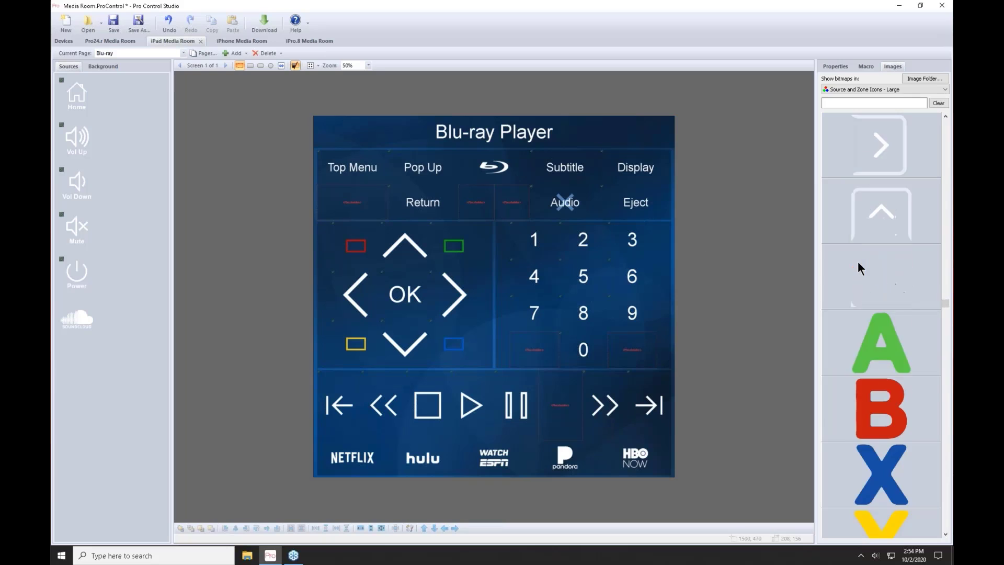
pyautogui.scroll(-15, 858, 267)
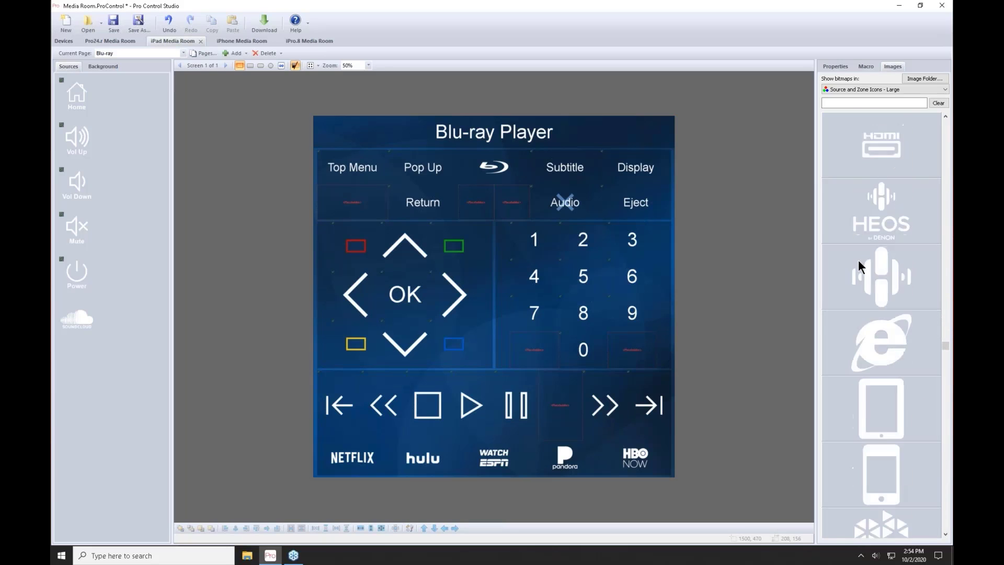
pyautogui.scroll(-5, 858, 266)
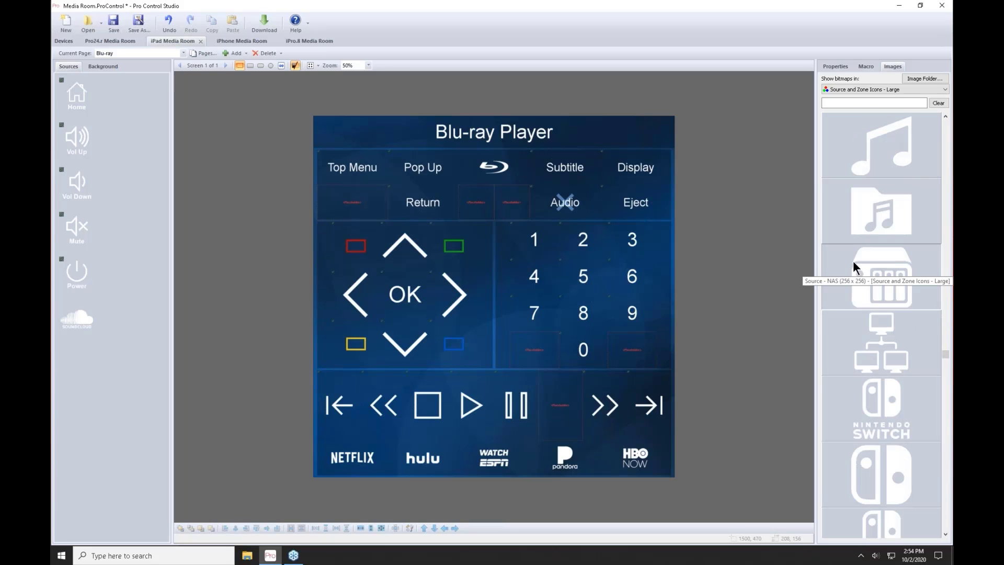
pyautogui.scroll(-8, 915, 303)
pyautogui.scroll(-10, 877, 281)
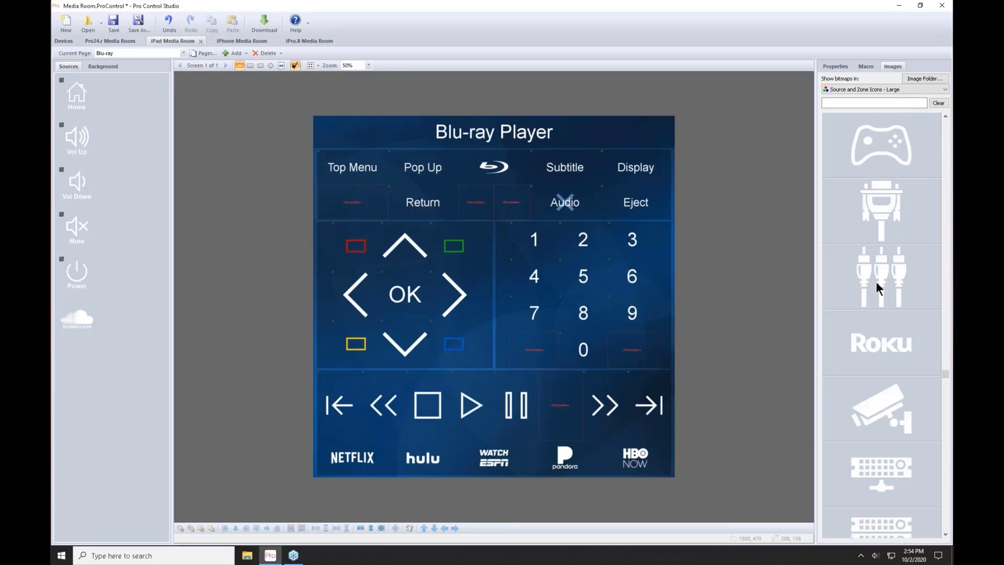
pyautogui.scroll(-10, 878, 282)
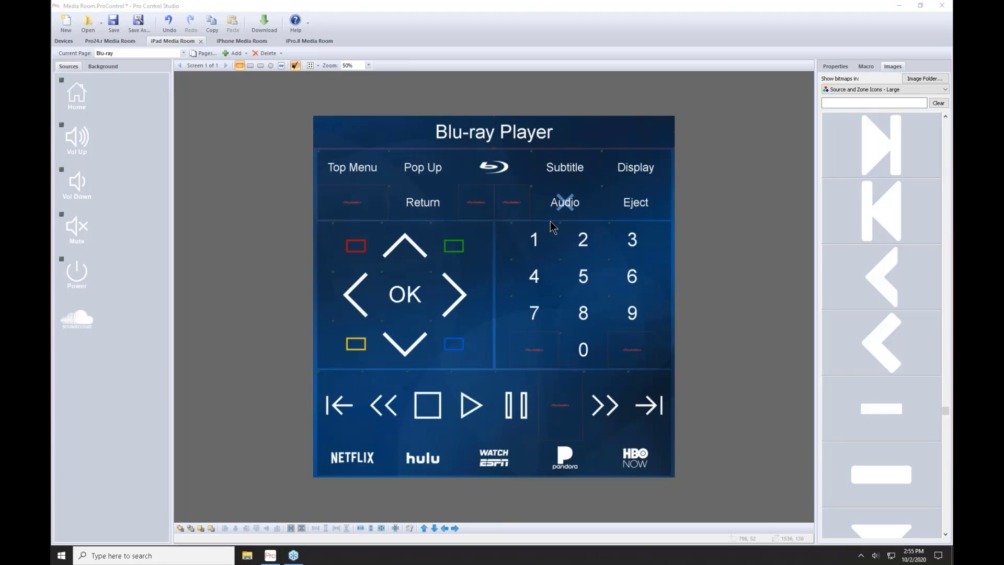
# - Minimise the project window, open Upcoming Webinar Topics.pdf from the desktop in Adobe Acrobat and read through all the course descriptions
pyautogui.click(899, 6)
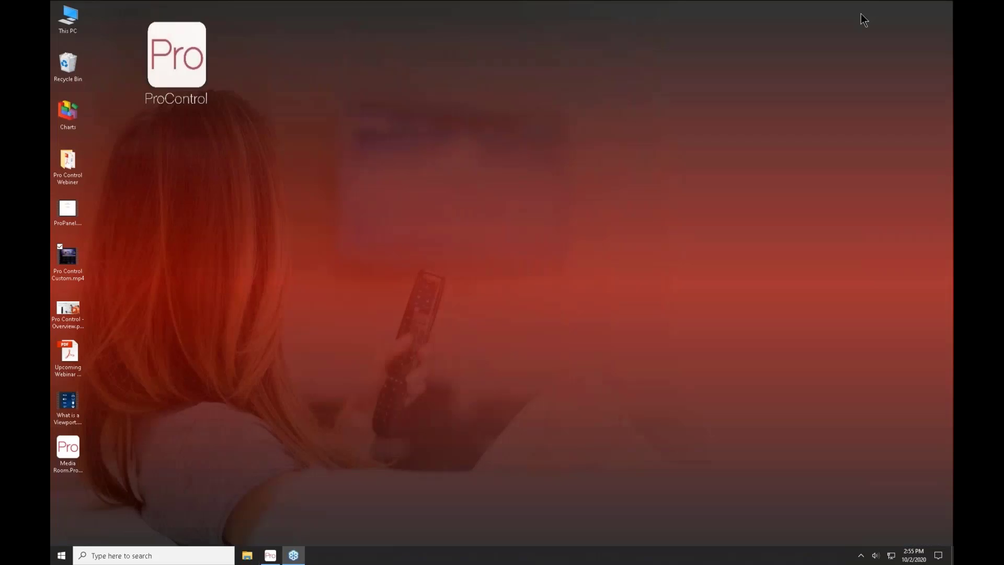
pyautogui.doubleClick(68, 356)
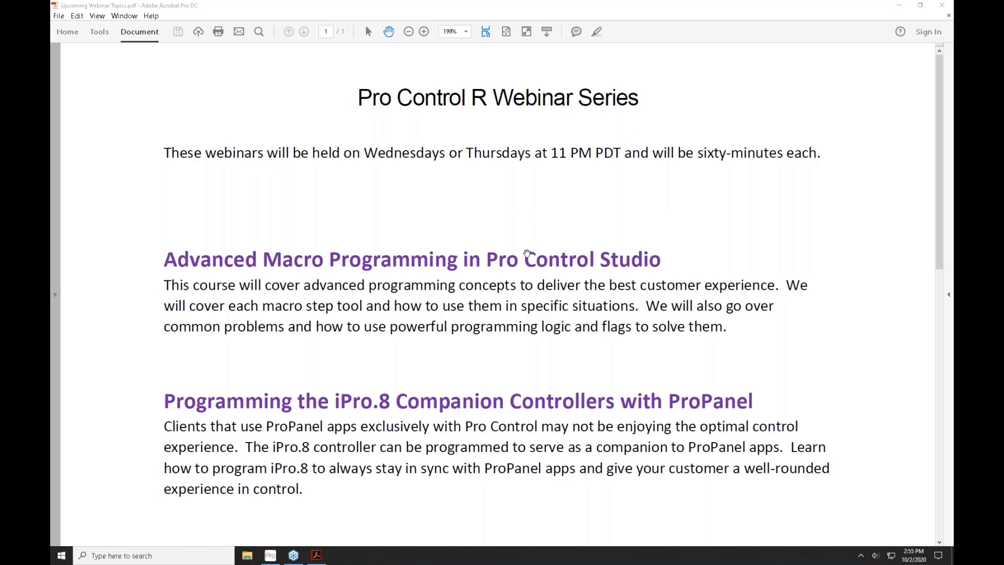
pyautogui.scroll(-3, 528, 251)
pyautogui.scroll(-1, 528, 251)
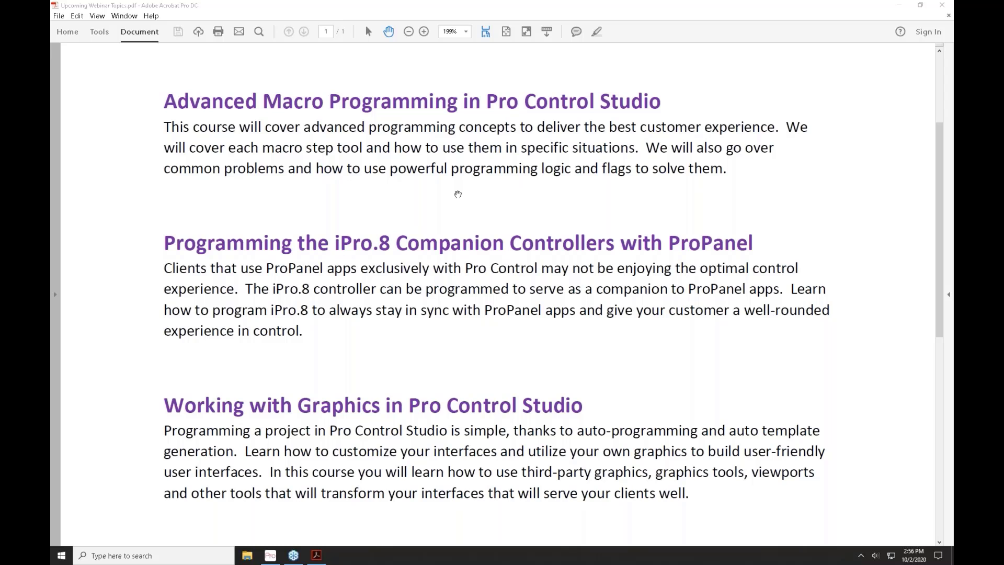
pyautogui.scroll(-4, 167, 257)
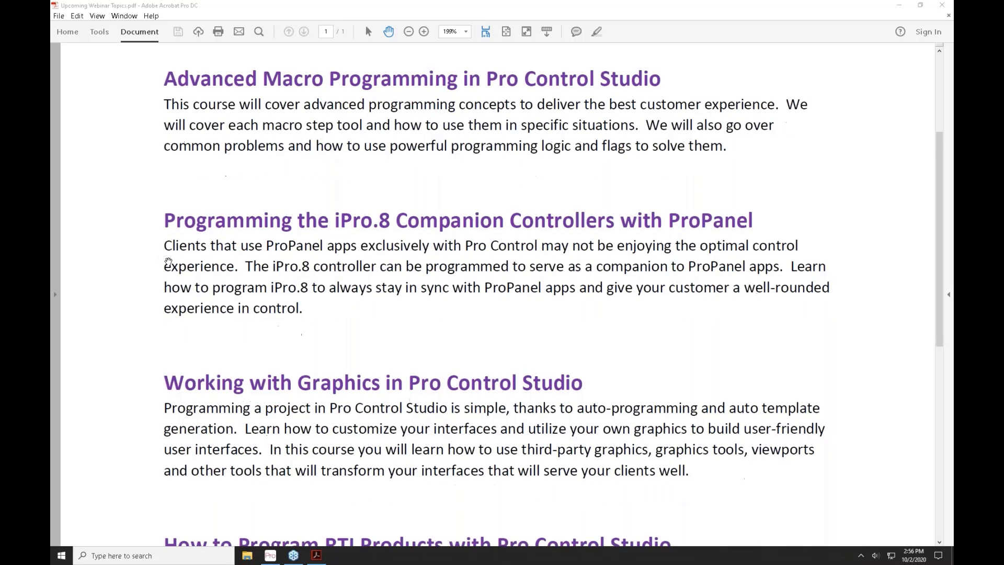
pyautogui.scroll(-2, 194, 256)
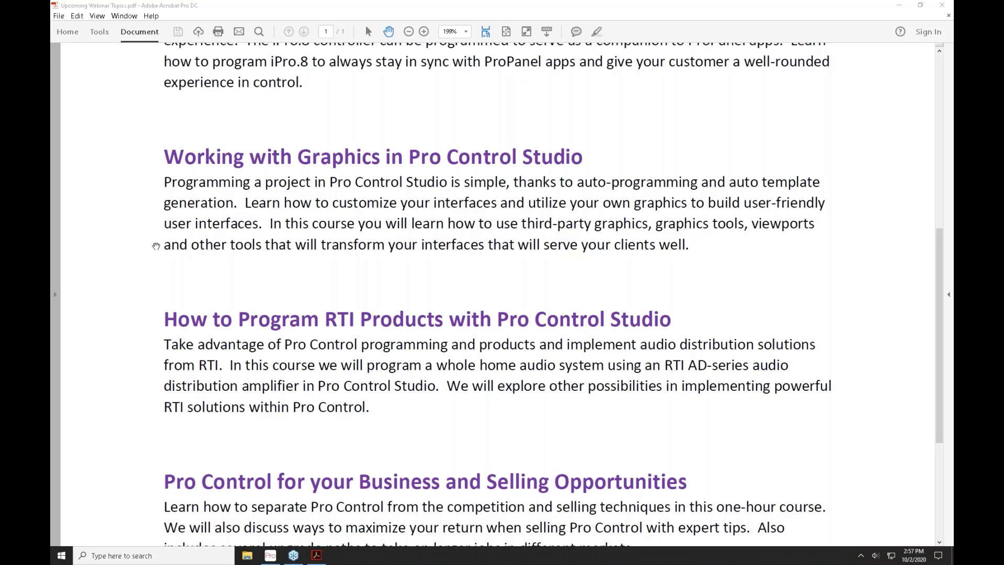
pyautogui.scroll(-5, 155, 246)
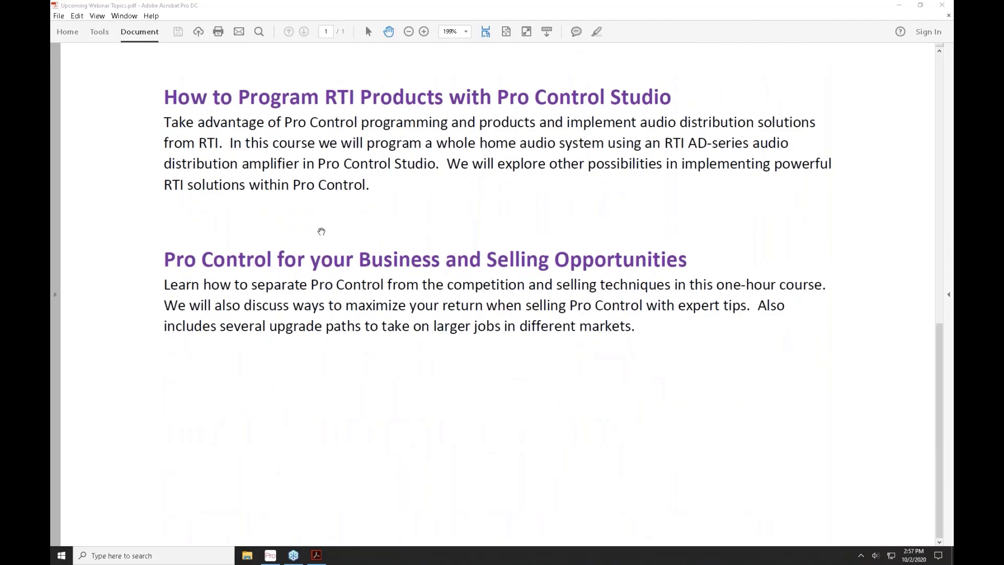